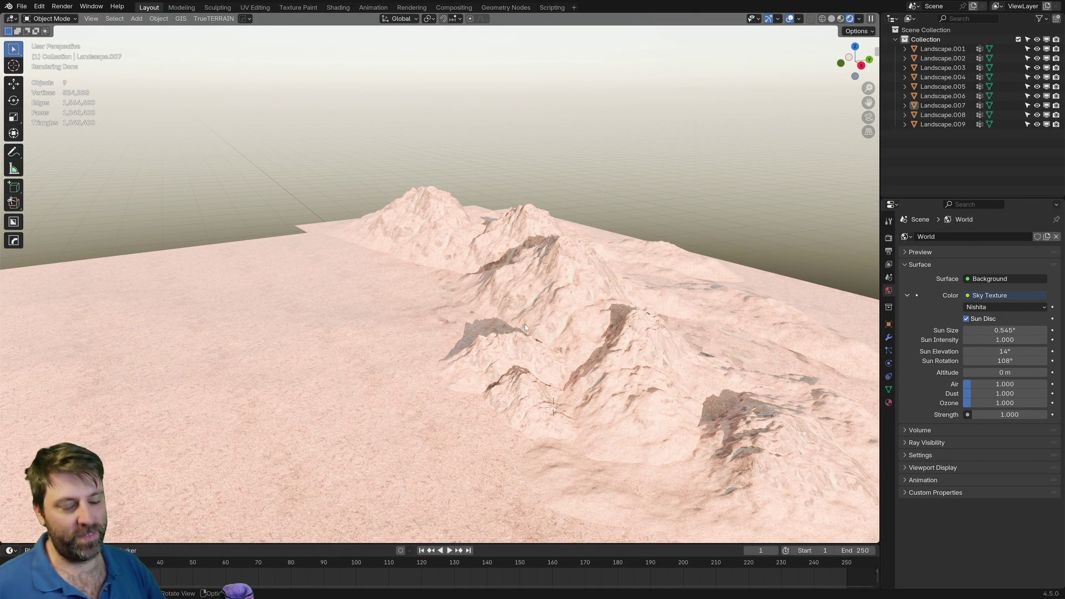
pyautogui.moveTo(526, 327); pyautogui.dragTo(555, 364, button='middle')
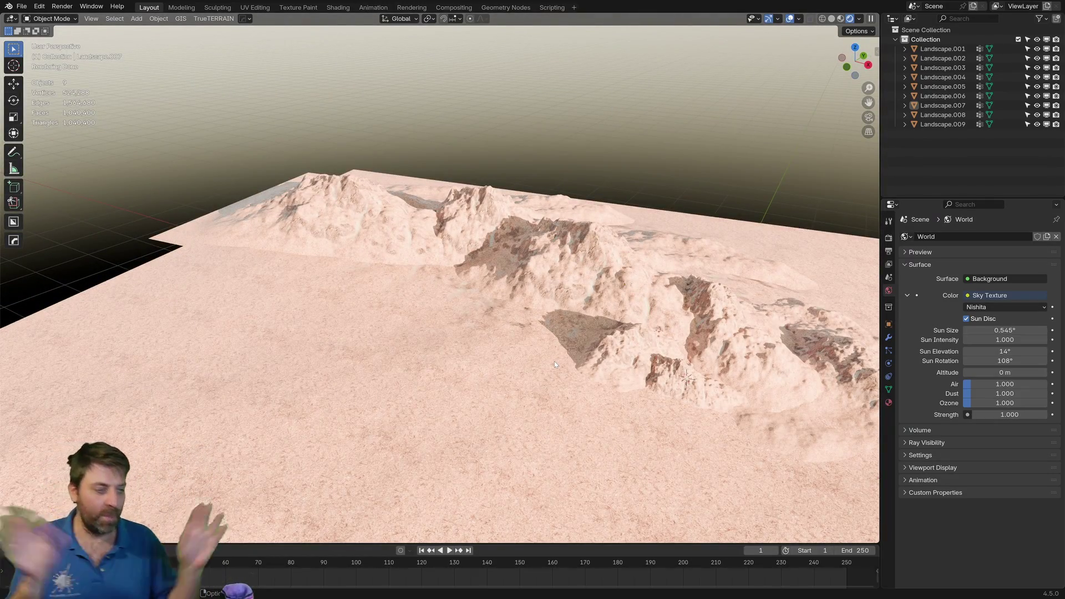
pyautogui.moveTo(554, 361); pyautogui.dragTo(583, 319, button='middle')
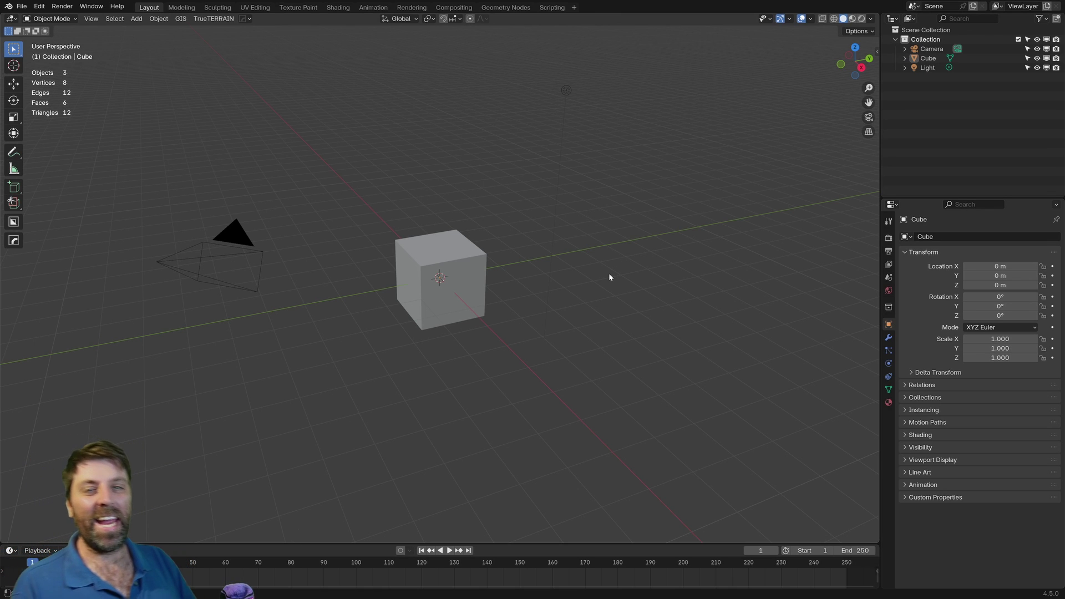
# Delete all the default objects and check in the preferences that the A.N.T. Landscape add-on is enabled.
pyautogui.press('a')
pyautogui.press('Delete')
pyautogui.click(39, 6)
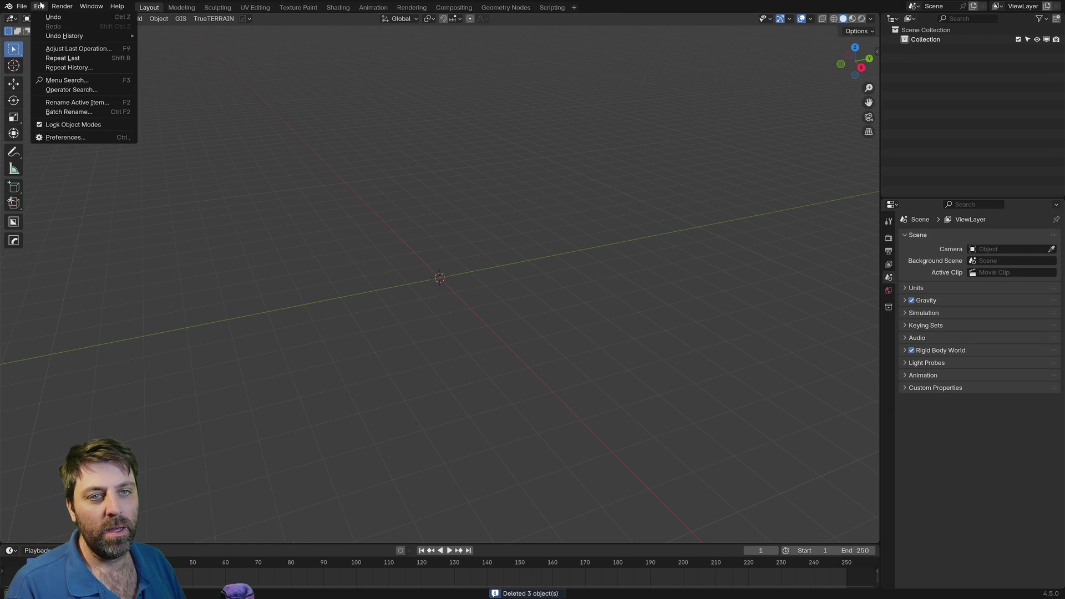
pyautogui.click(56, 139)
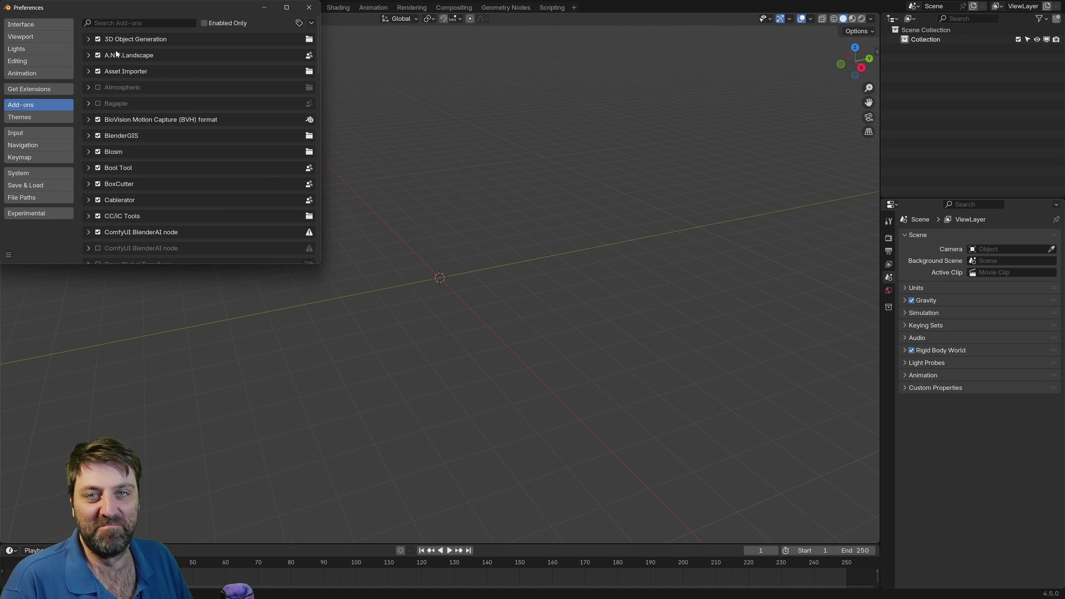
pyautogui.click(309, 7)
# Add a Landscape mesh at the origin and expand its generation settings.
pyautogui.hotkey('shift', 'a')
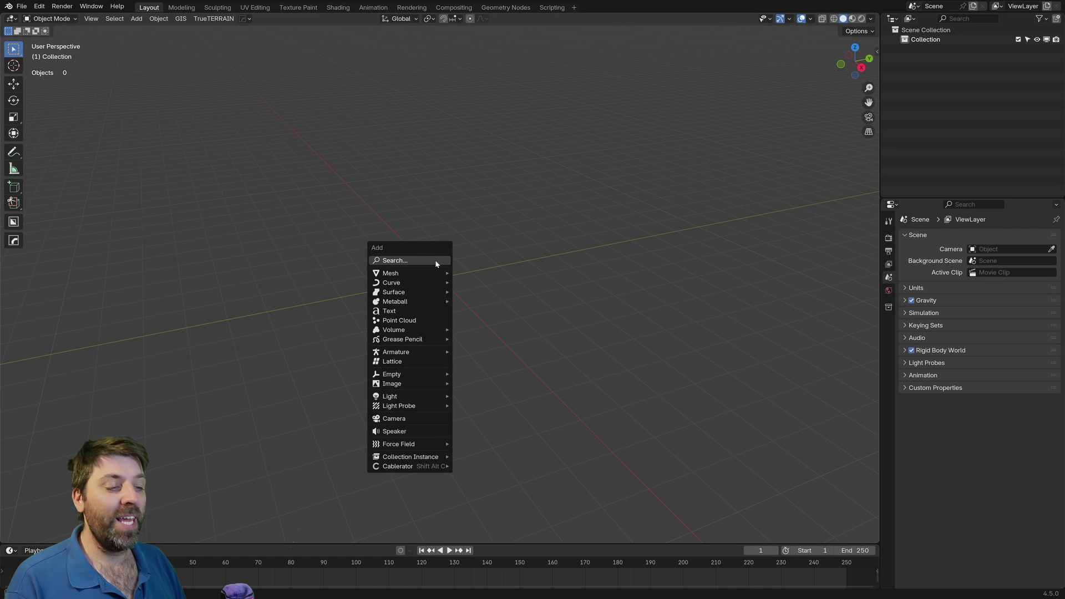
pyautogui.moveTo(434, 274)
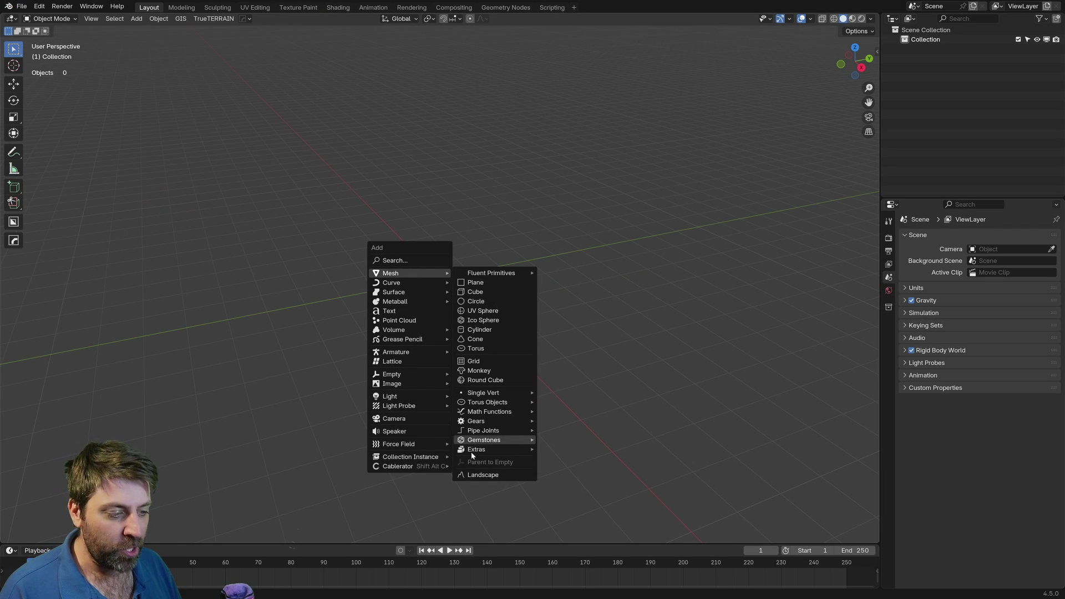
pyautogui.click(480, 475)
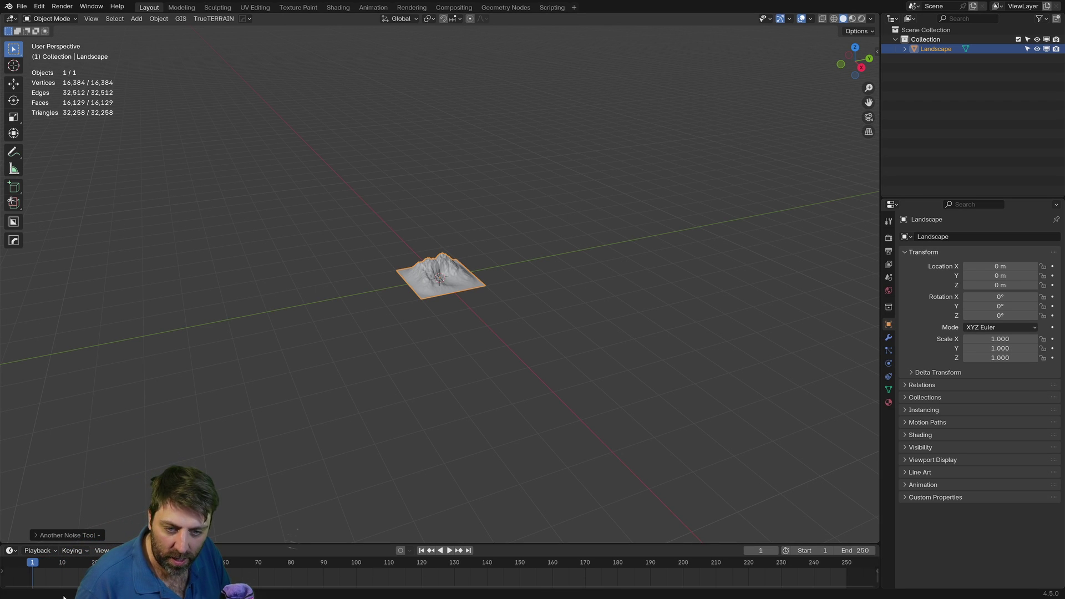
pyautogui.click(33, 534)
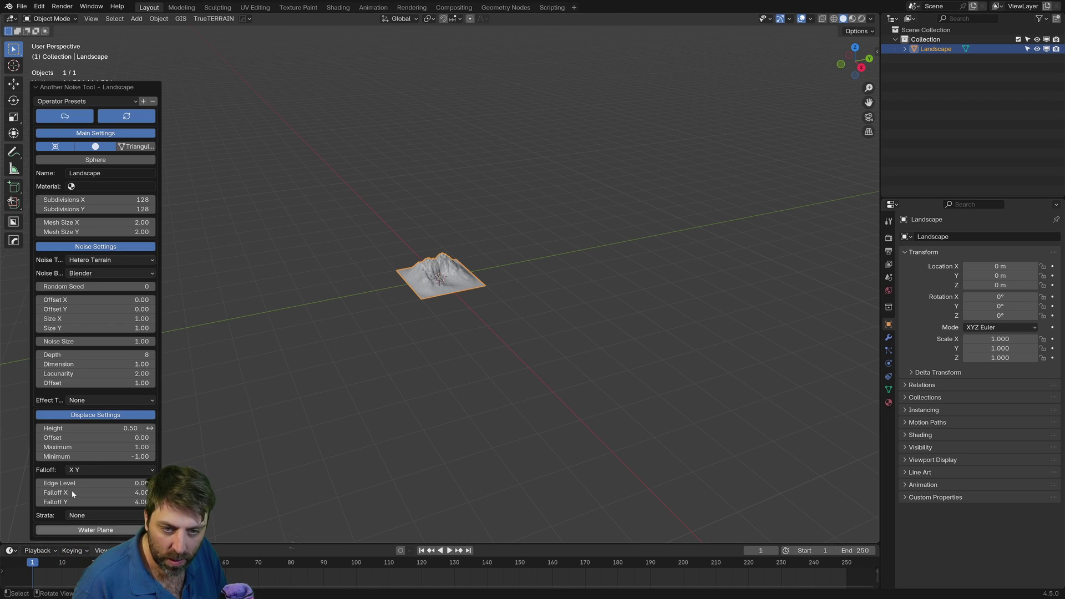
# Try an operator preset with Ridged MFractal noise on the landscape and set its random seed to 185.
pyautogui.click(112, 101)
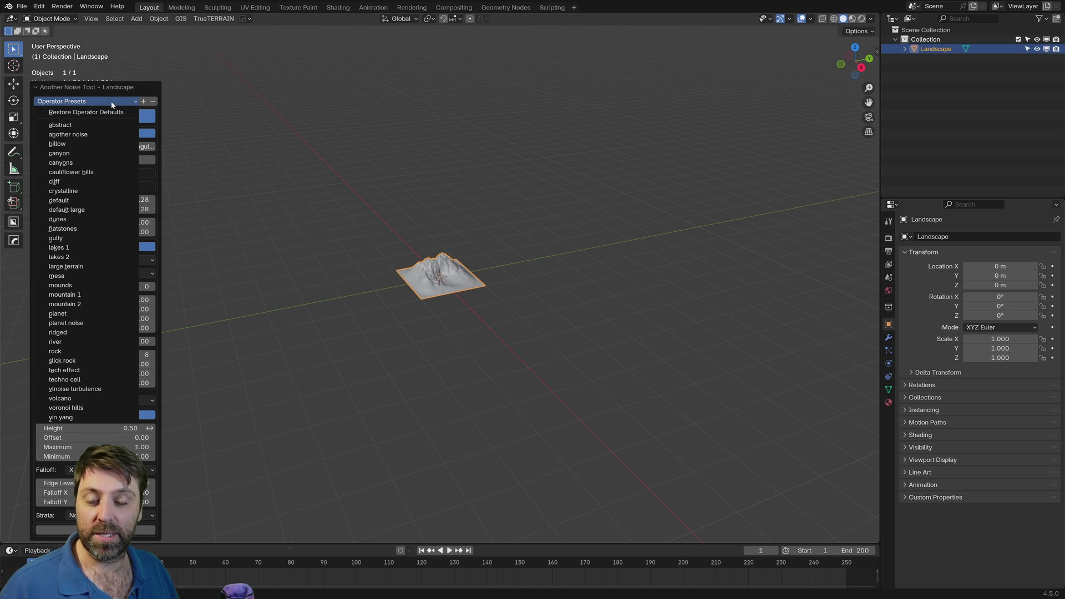
pyautogui.click(87, 208)
pyautogui.click(60, 101)
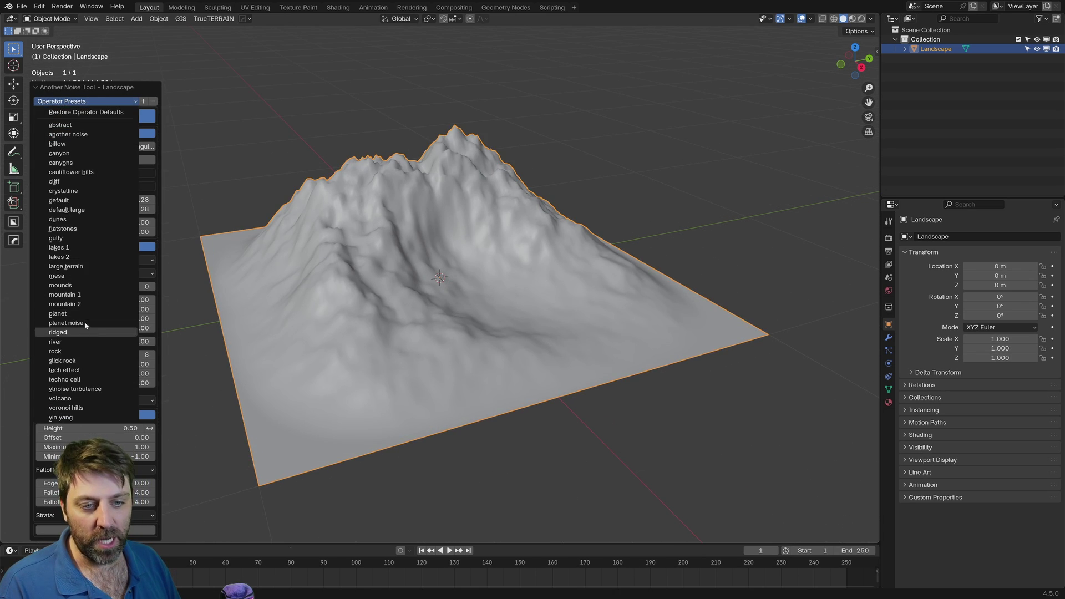
pyautogui.click(81, 310)
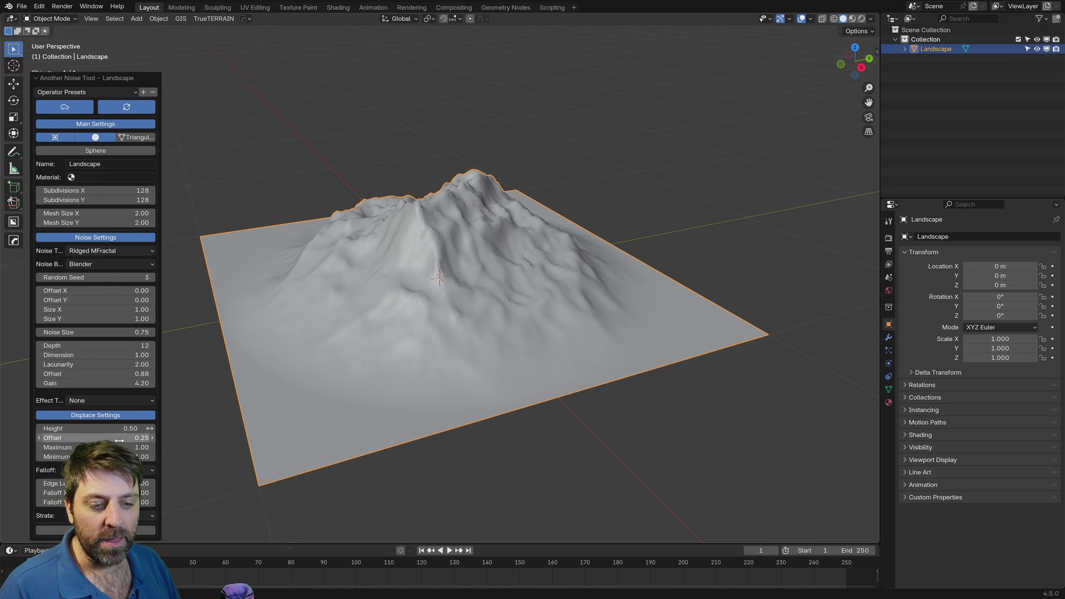
pyautogui.moveTo(93, 278); pyautogui.dragTo(155, 278)
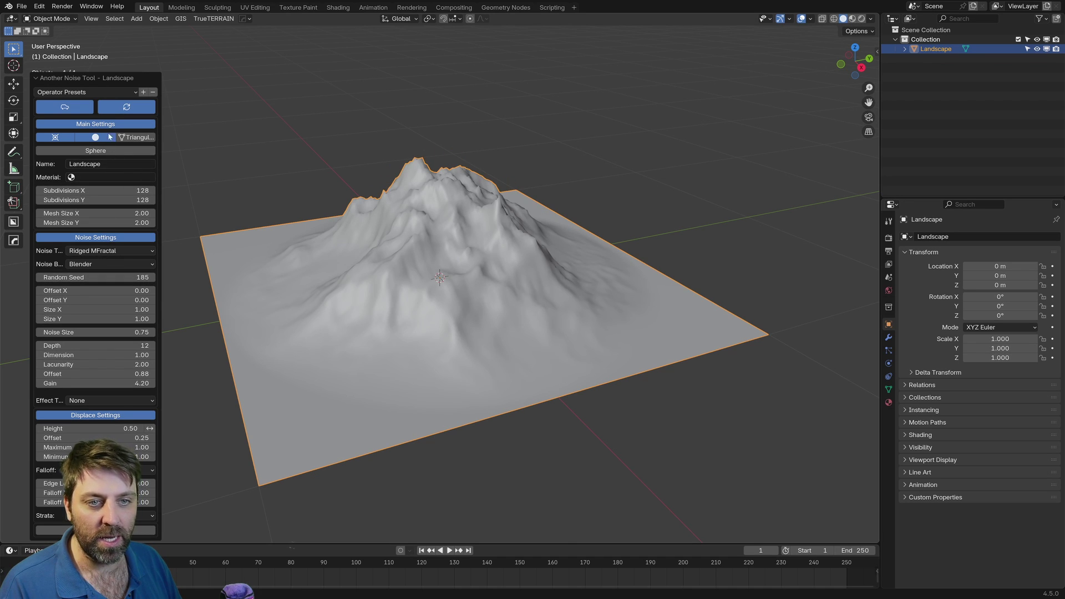
# Apply the default operator preset to the landscape and set its random seed to 710.
pyautogui.click(99, 93)
pyautogui.click(99, 191)
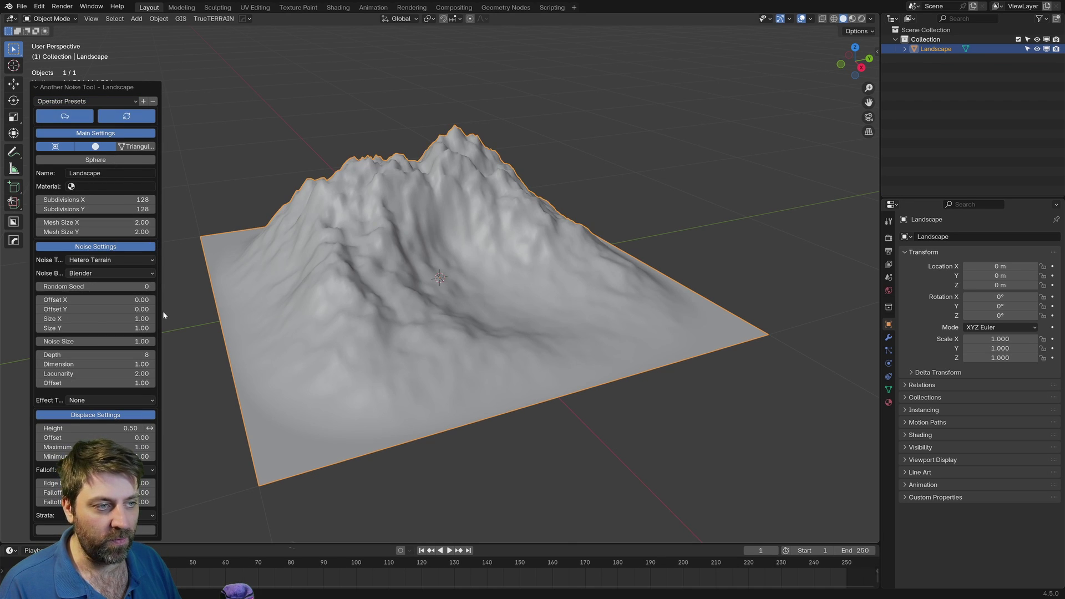
pyautogui.moveTo(95, 286); pyautogui.dragTo(156, 286)
pyautogui.moveTo(455, 373); pyautogui.dragTo(404, 336, button='middle')
pyautogui.click(310, 177)
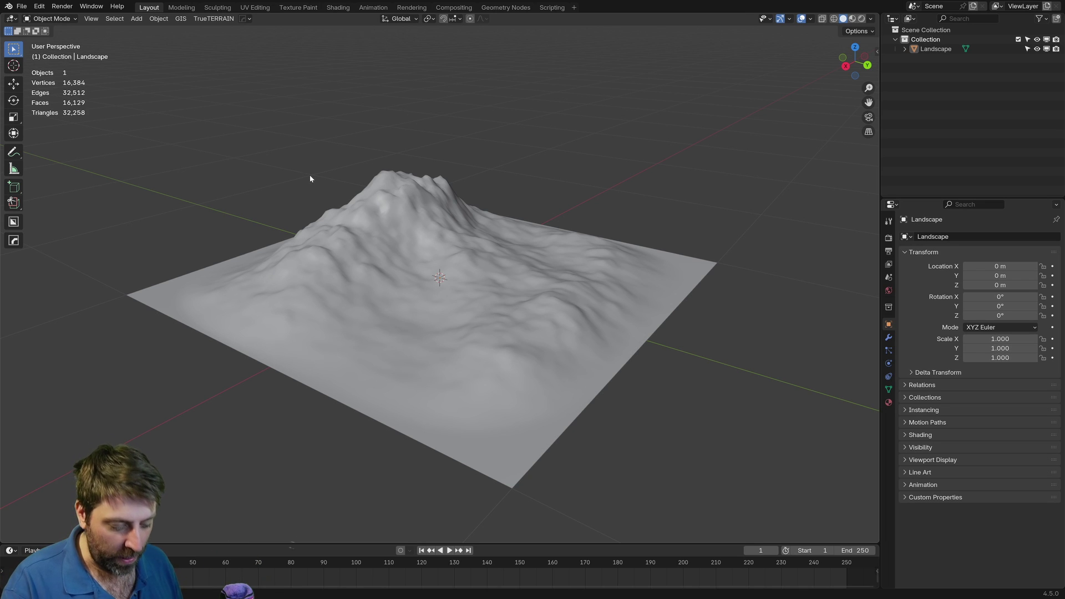
# Bring back the landscape's generation settings, add a test cube to the scene and undo it.
pyautogui.press('F9')
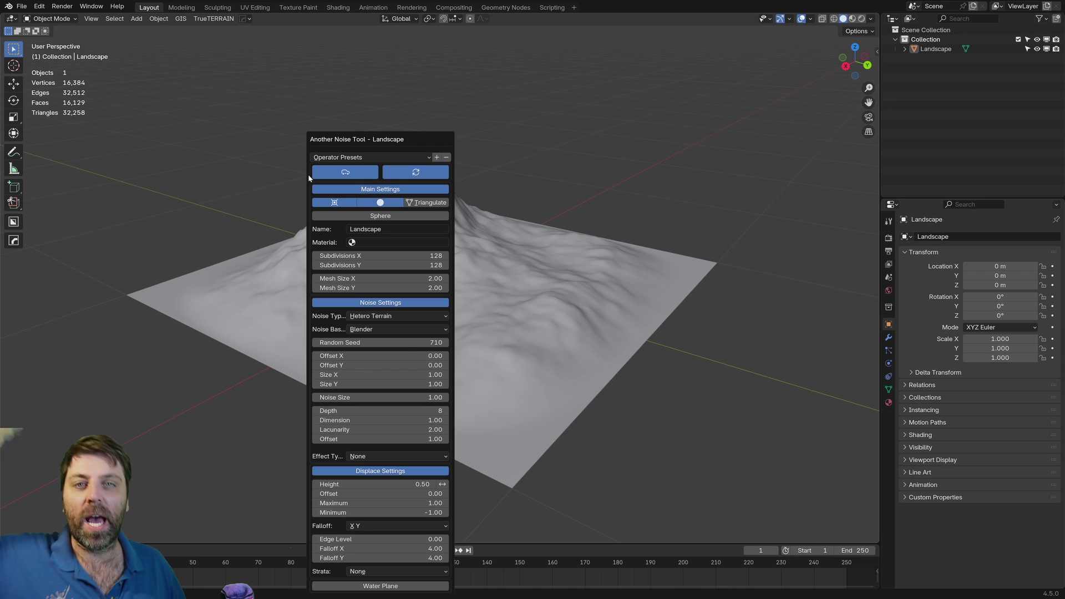
pyautogui.hotkey('shift', 'a')
pyautogui.moveTo(278, 164)
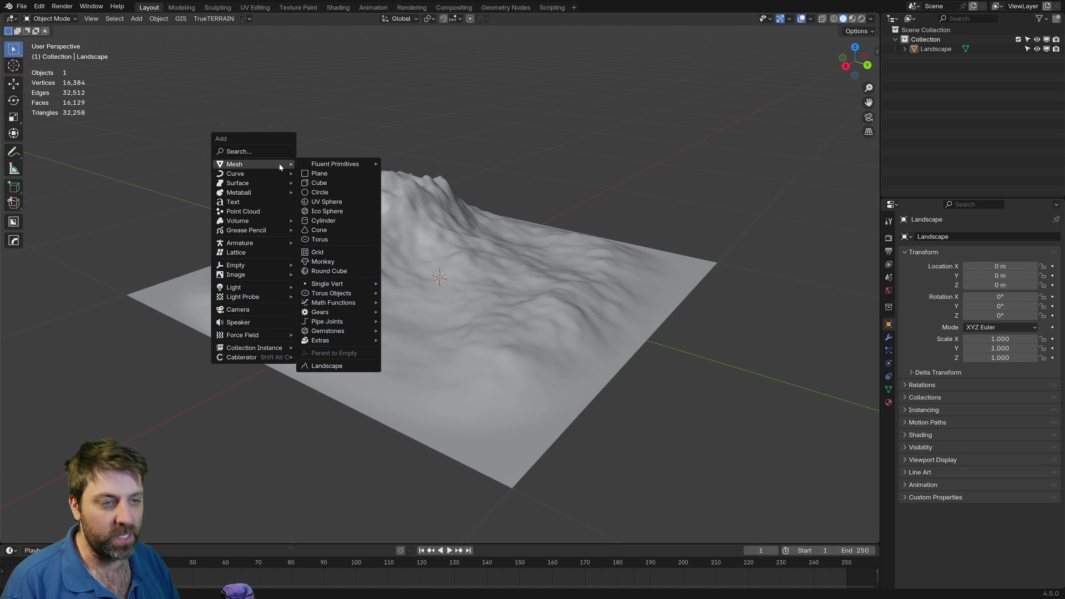
pyautogui.click(319, 183)
pyautogui.press('F9')
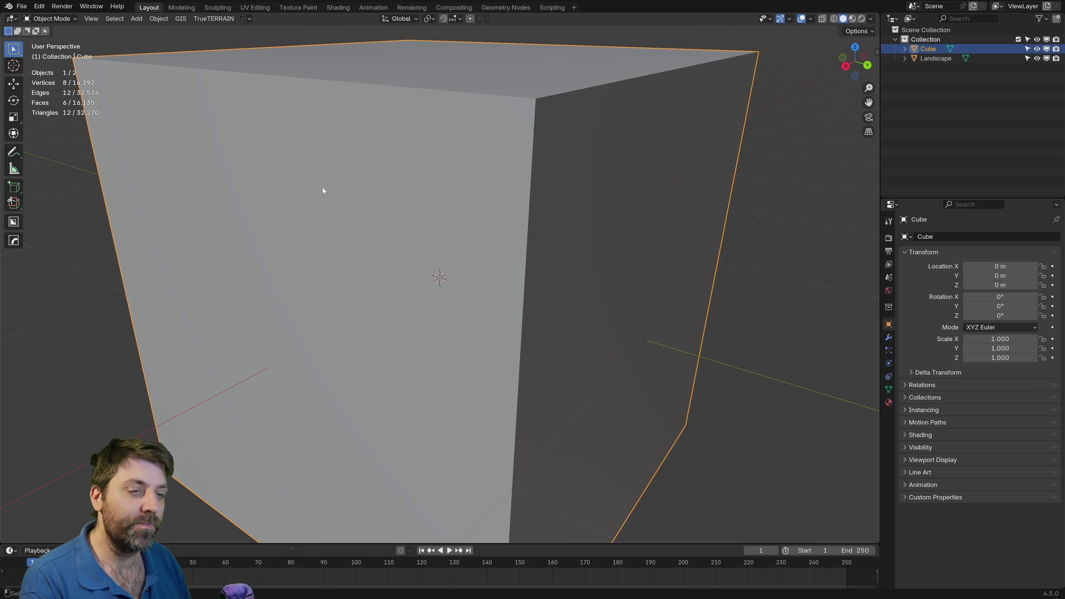
pyautogui.hotkey('ctrl', 'z')
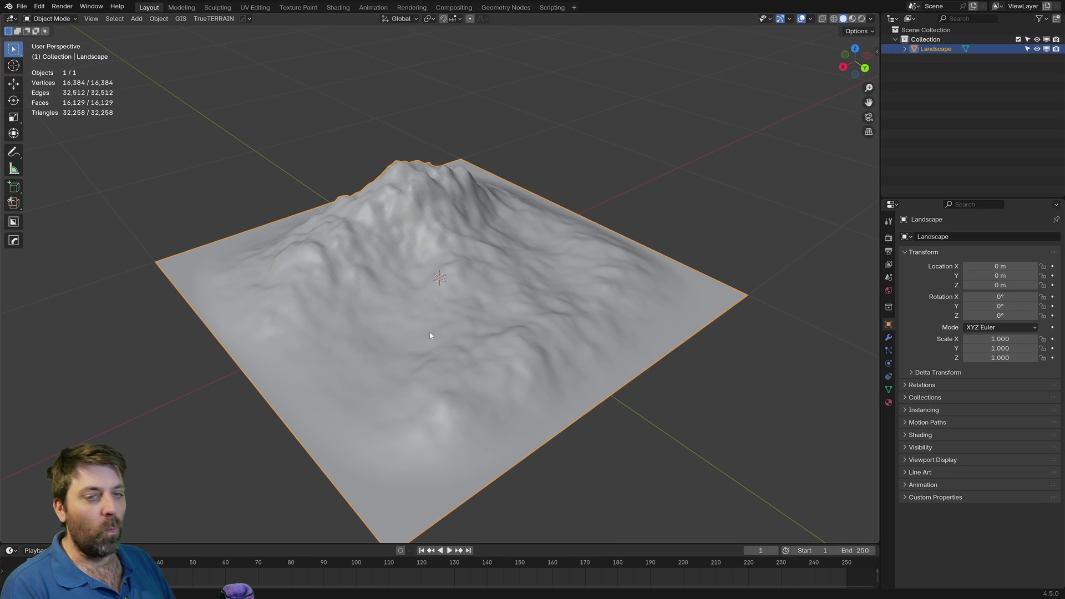
# Delete the existing landscape and generate a new Landscape mesh in its place.
pyautogui.press('Delete')
pyautogui.hotkey('shift', 'a')
pyautogui.click(497, 537)
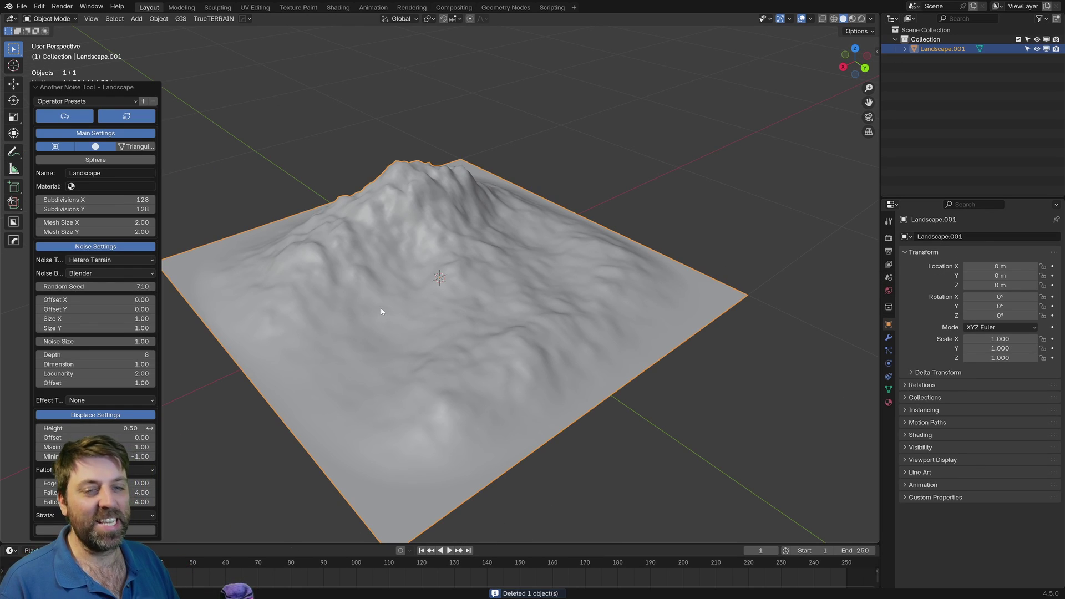
# Double the new landscape's X and Y subdivisions to 256 each, and deselect it.
pyautogui.click(128, 200)
pyautogui.press('Right')
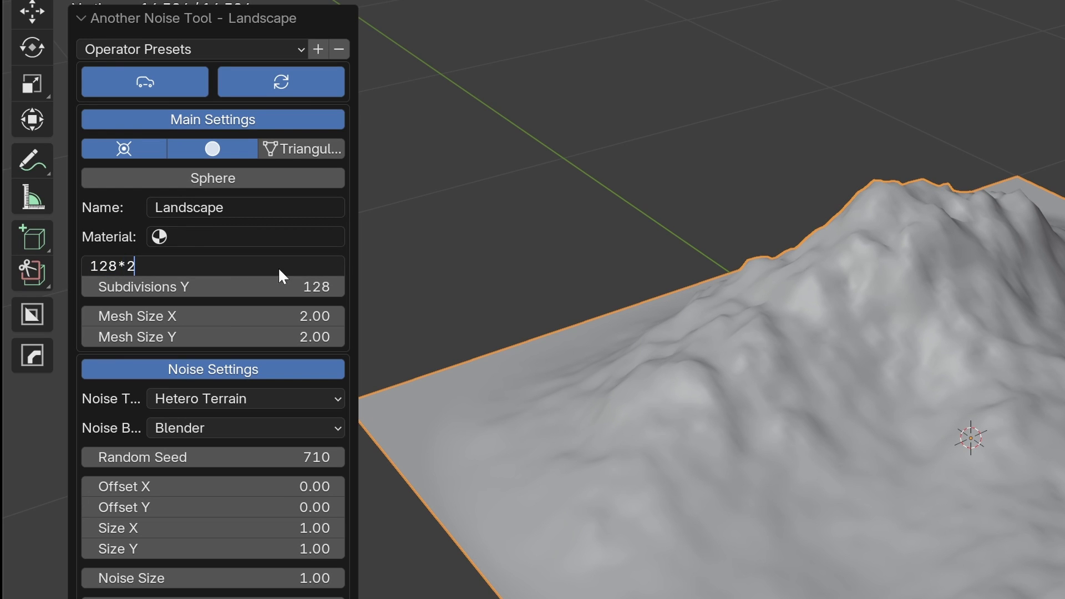
pyautogui.press('Return')
pyautogui.doubleClick(274, 285)
pyautogui.press('End')
pyautogui.write('*2')
pyautogui.press('Return')
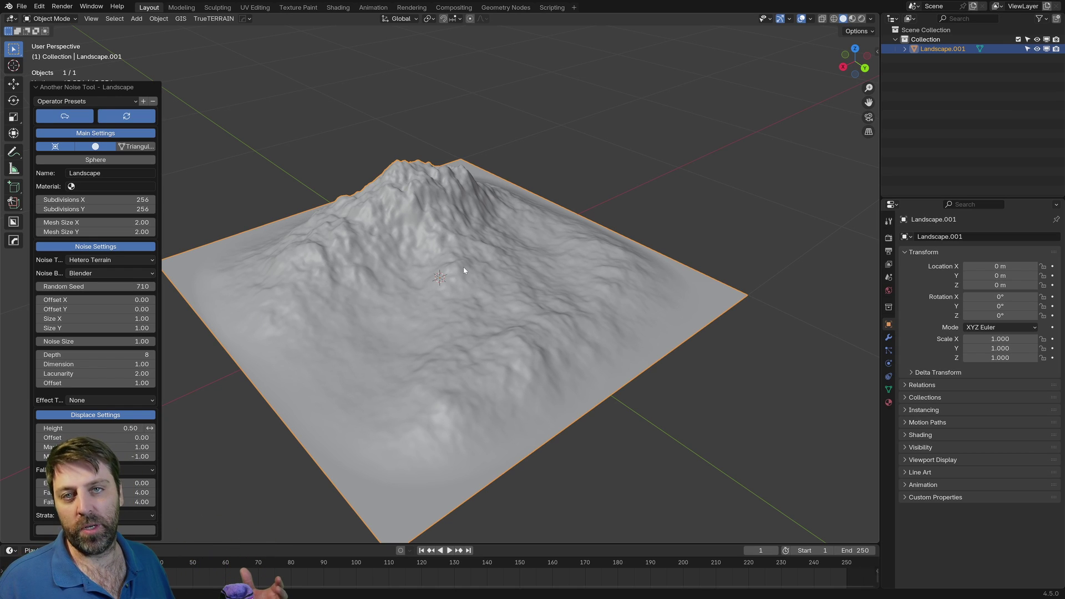
pyautogui.hotkey('alt', 'a')
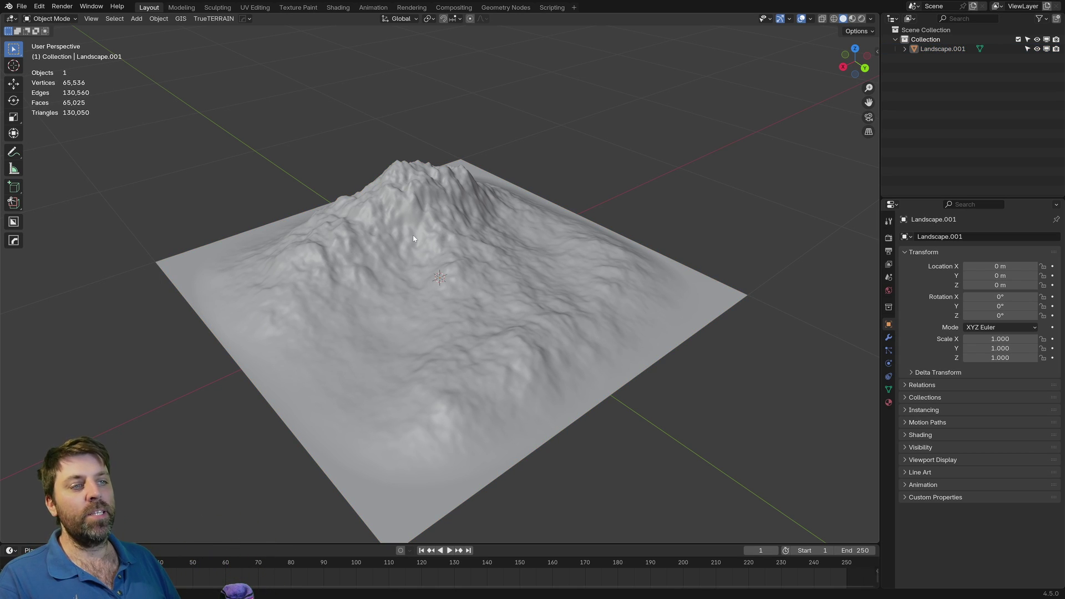
# Run the Landscape Eroder on the landscape using the medium erosion preset.
pyautogui.press('n')
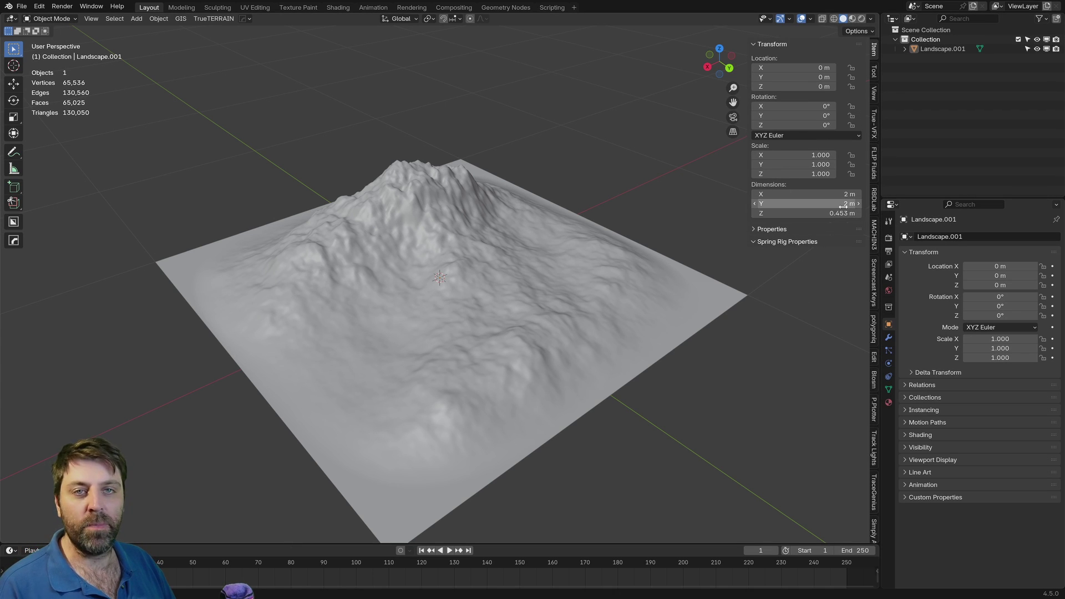
pyautogui.scroll(-20, 871, 316)
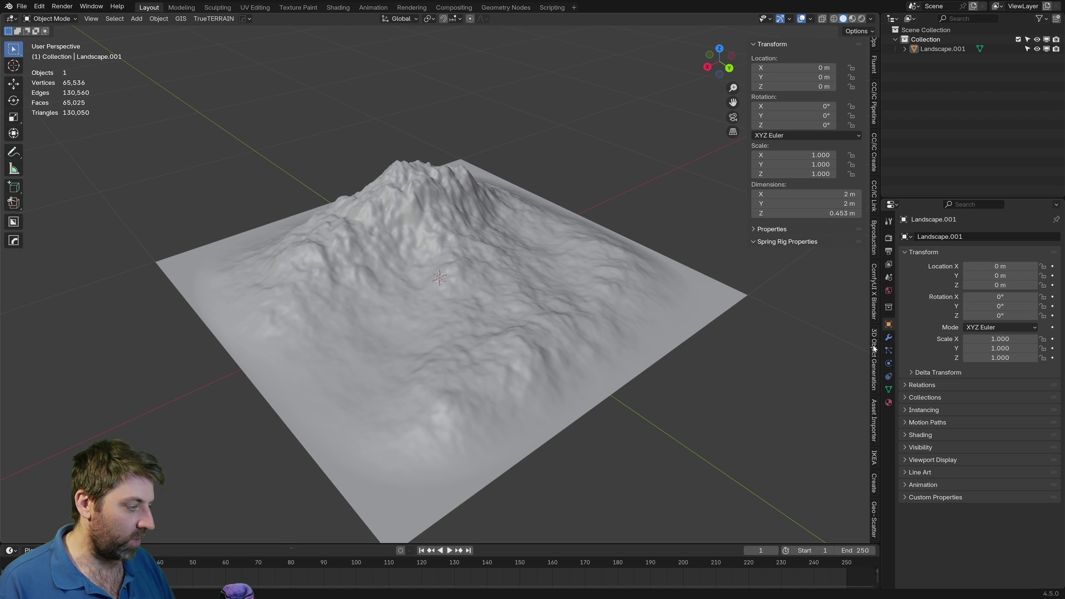
pyautogui.click(874, 489)
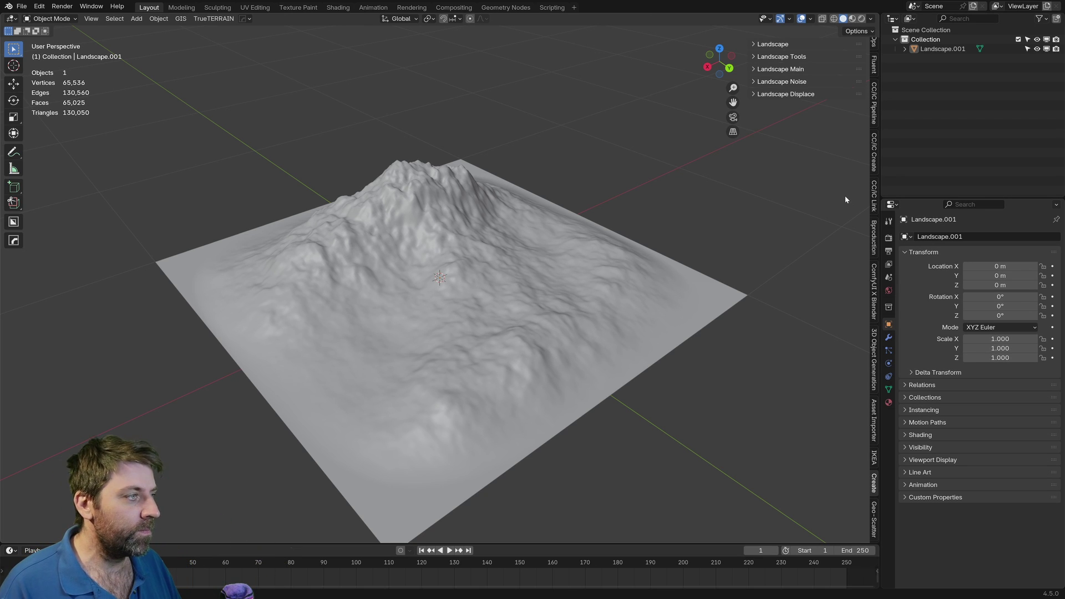
pyautogui.click(498, 253)
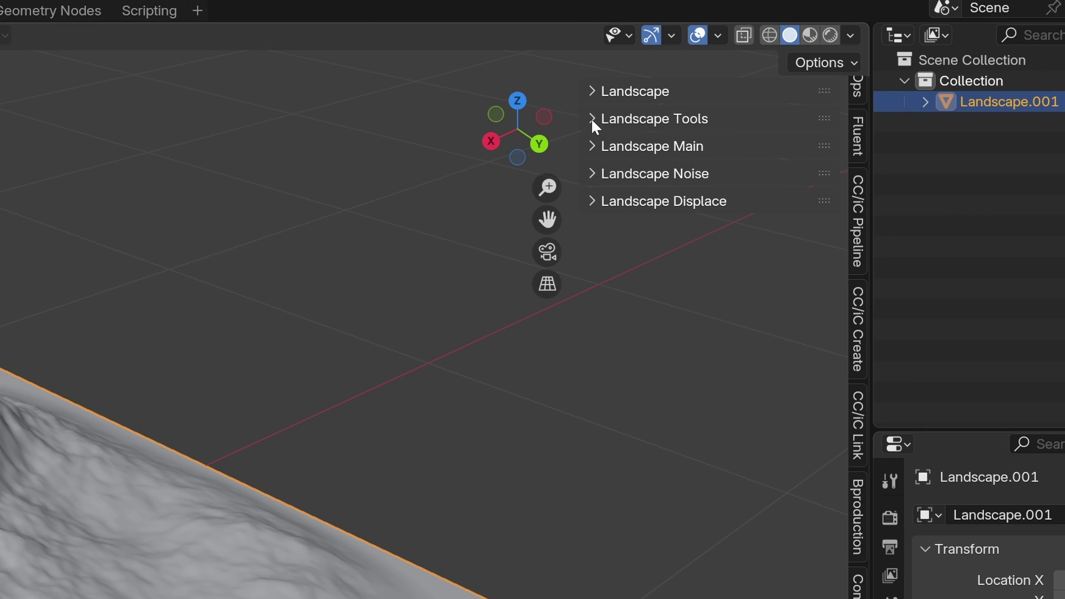
pyautogui.click(592, 120)
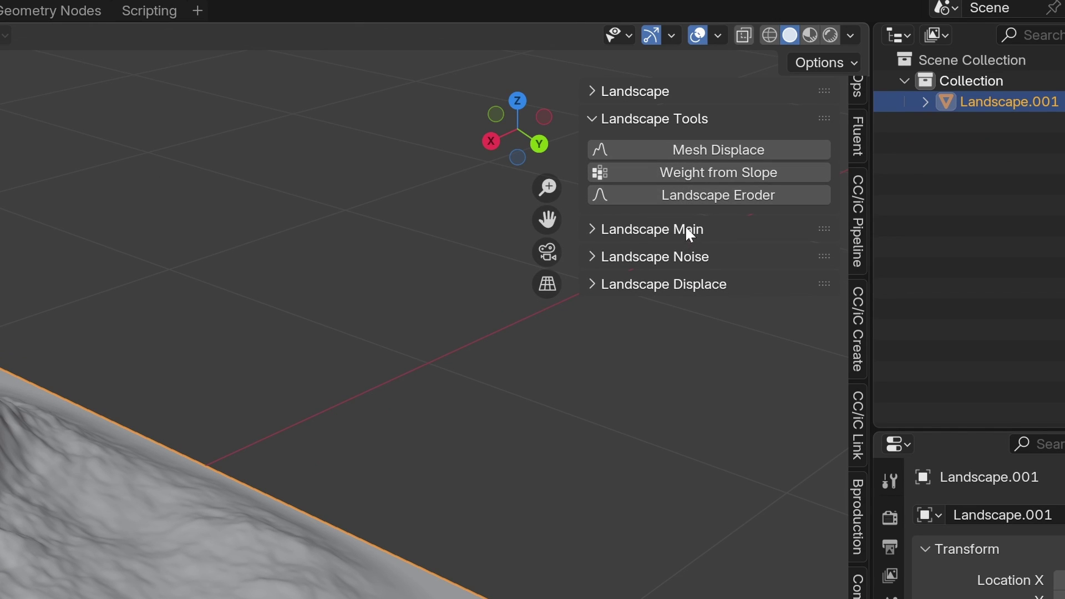
pyautogui.click(697, 196)
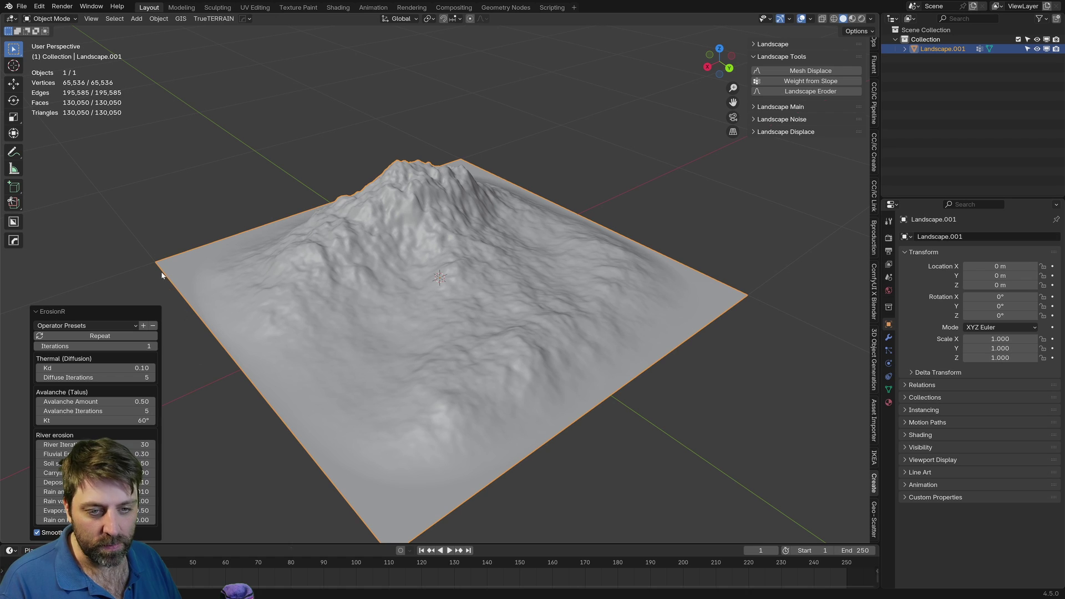
pyautogui.click(111, 327)
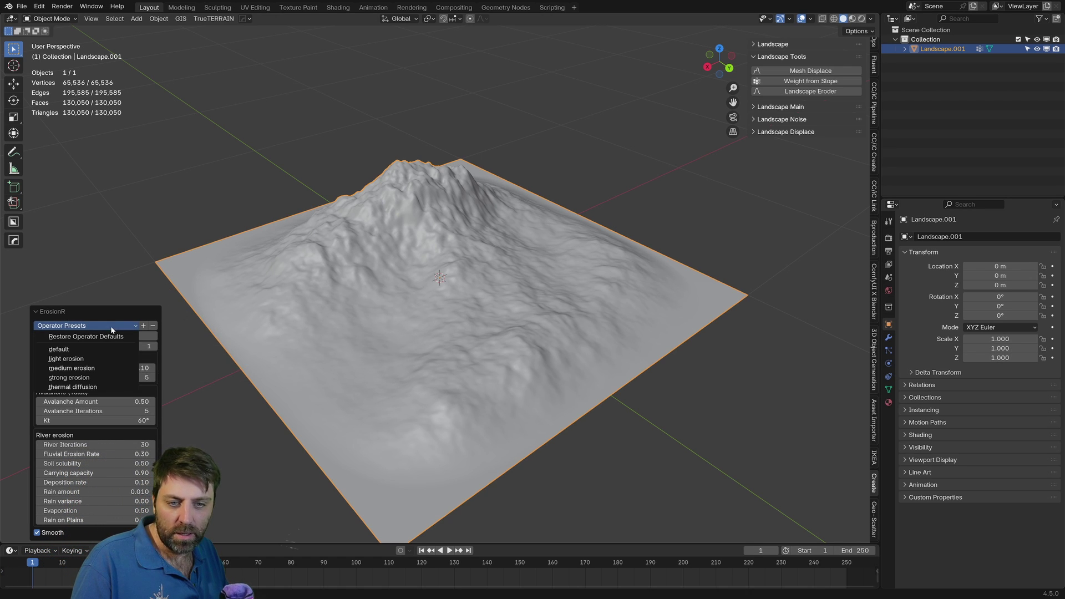
pyautogui.click(100, 368)
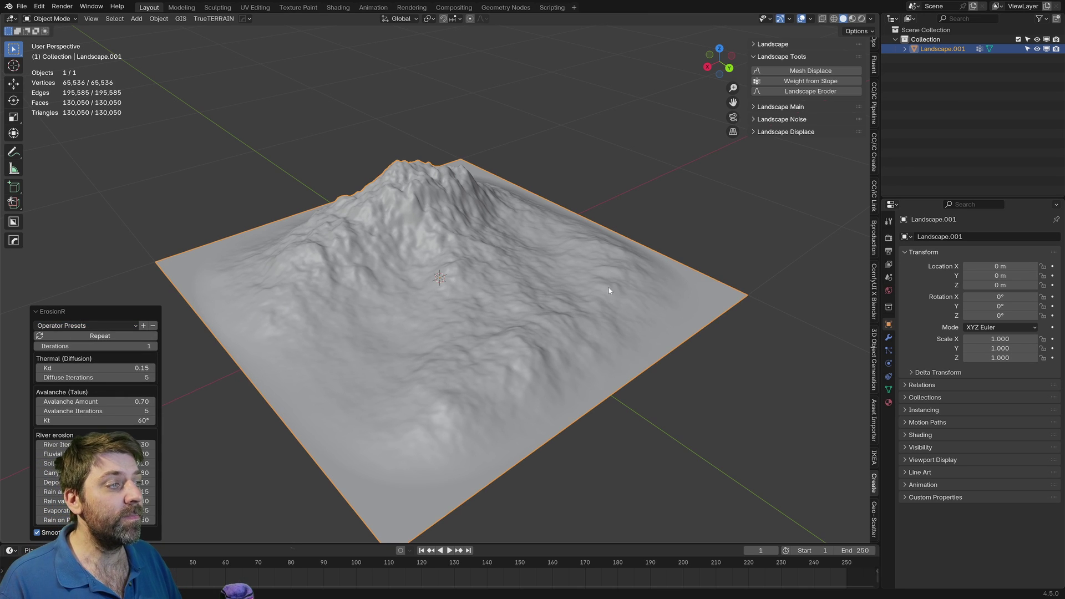
# Generate a Slope vertex group on the landscape with Weight from Slope, using the Z Slope method.
pyautogui.click(782, 82)
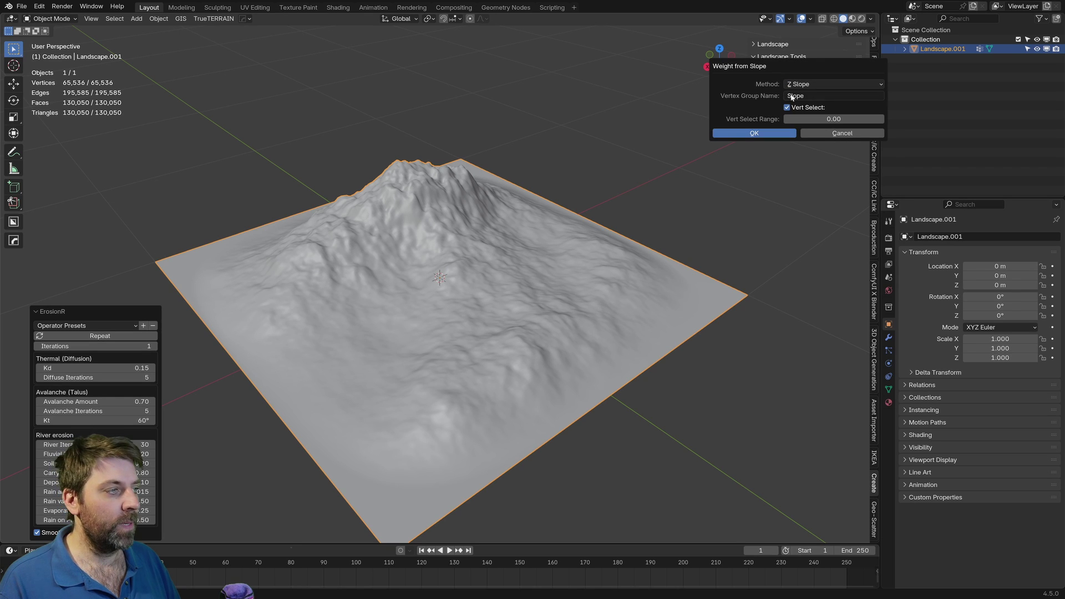
pyautogui.click(767, 136)
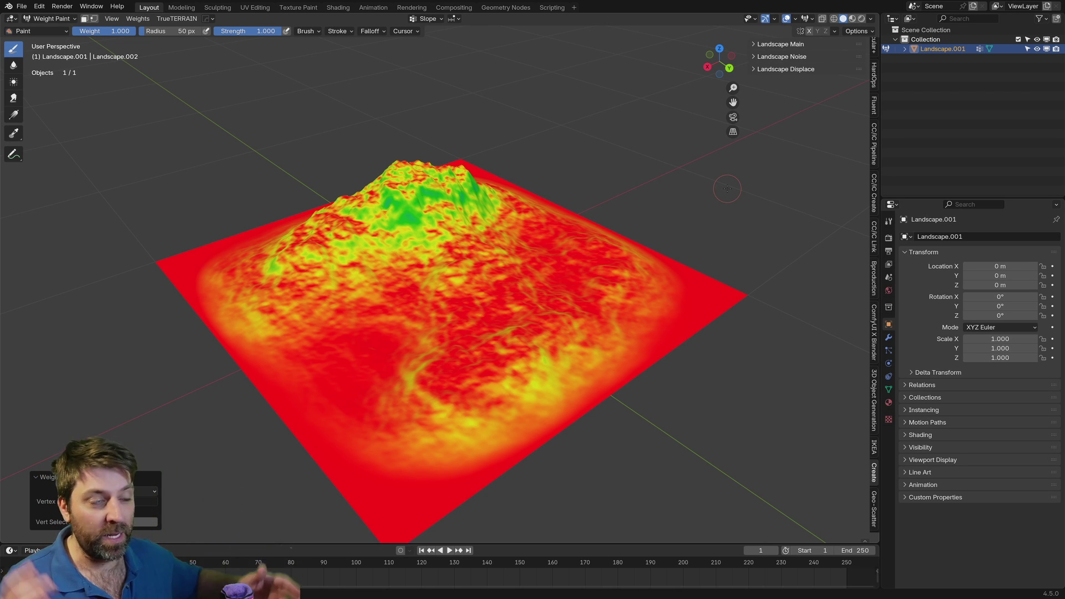
# Examine the weight map of each vertex group on the landscape, from rainmap through capacity to Slope.
pyautogui.click(887, 391)
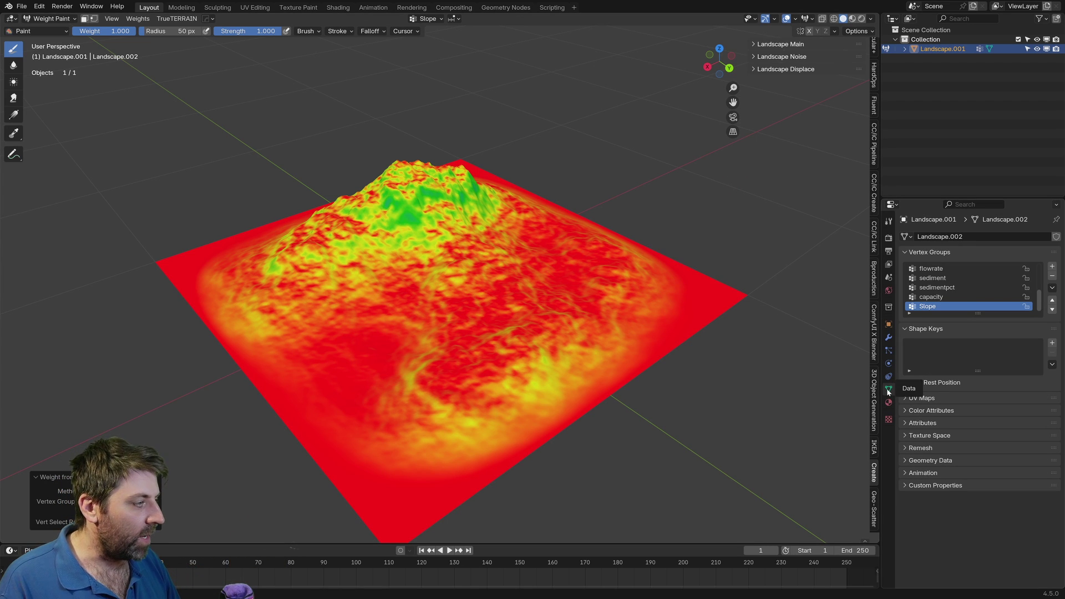
pyautogui.moveTo(977, 316); pyautogui.dragTo(977, 482)
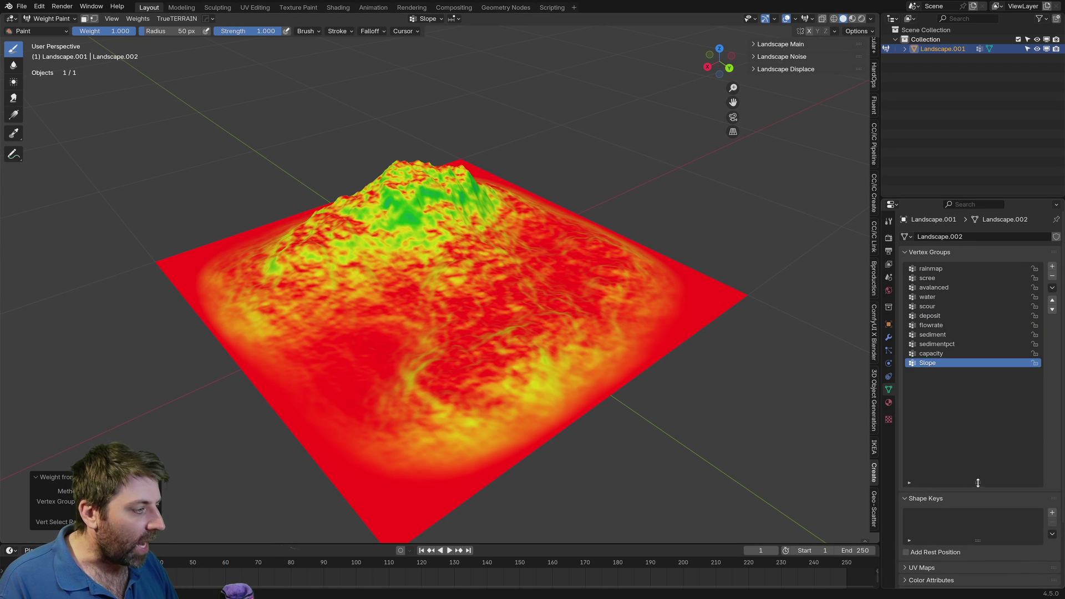
pyautogui.click(951, 269)
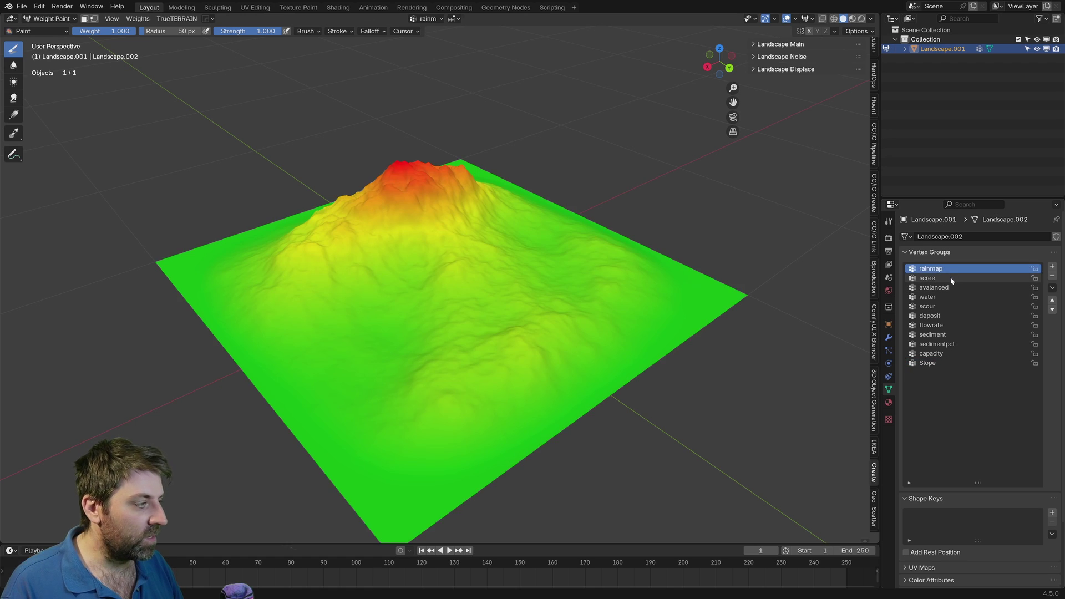
pyautogui.click(950, 277)
pyautogui.click(953, 287)
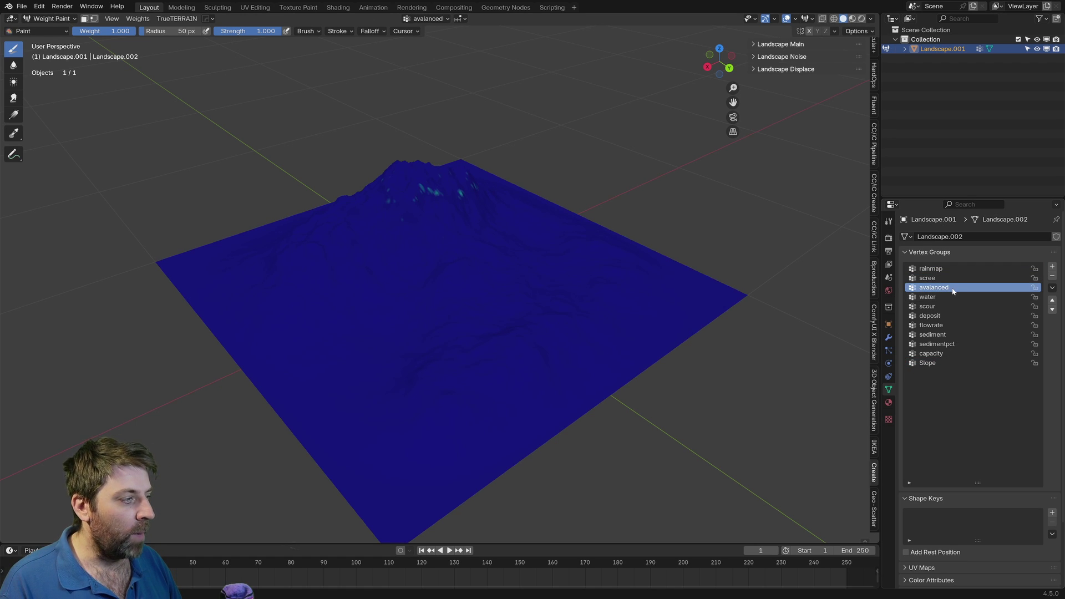
pyautogui.click(952, 296)
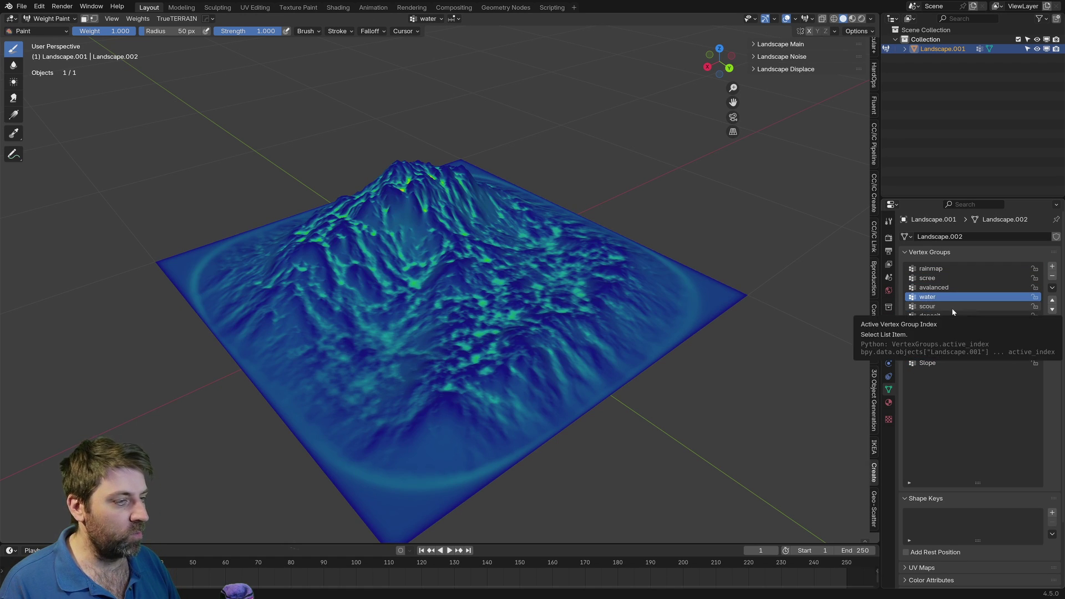
pyautogui.click(952, 308)
pyautogui.click(953, 315)
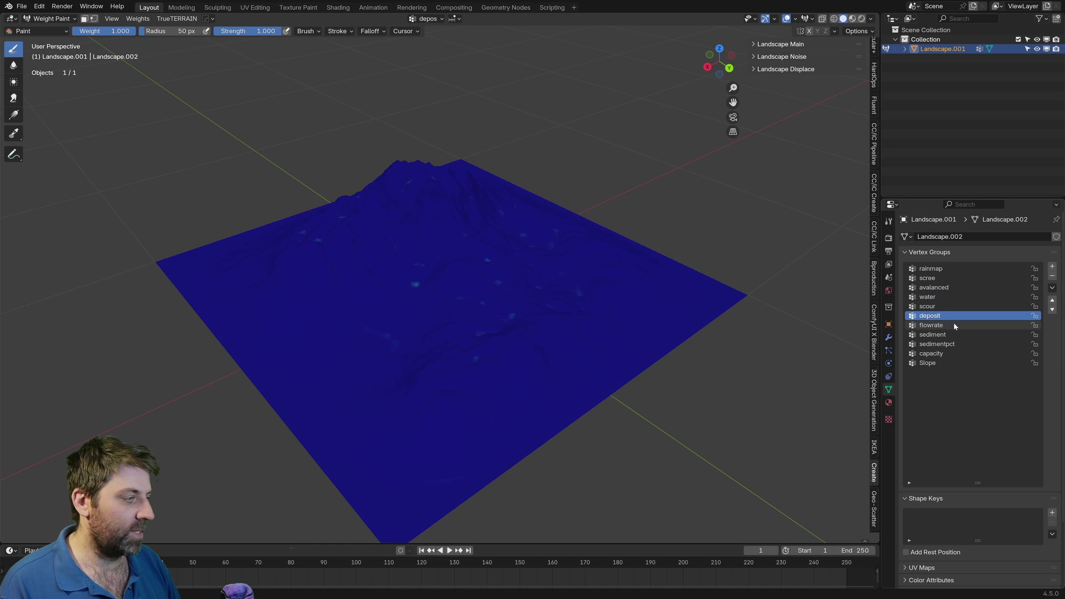
pyautogui.click(953, 325)
pyautogui.click(954, 335)
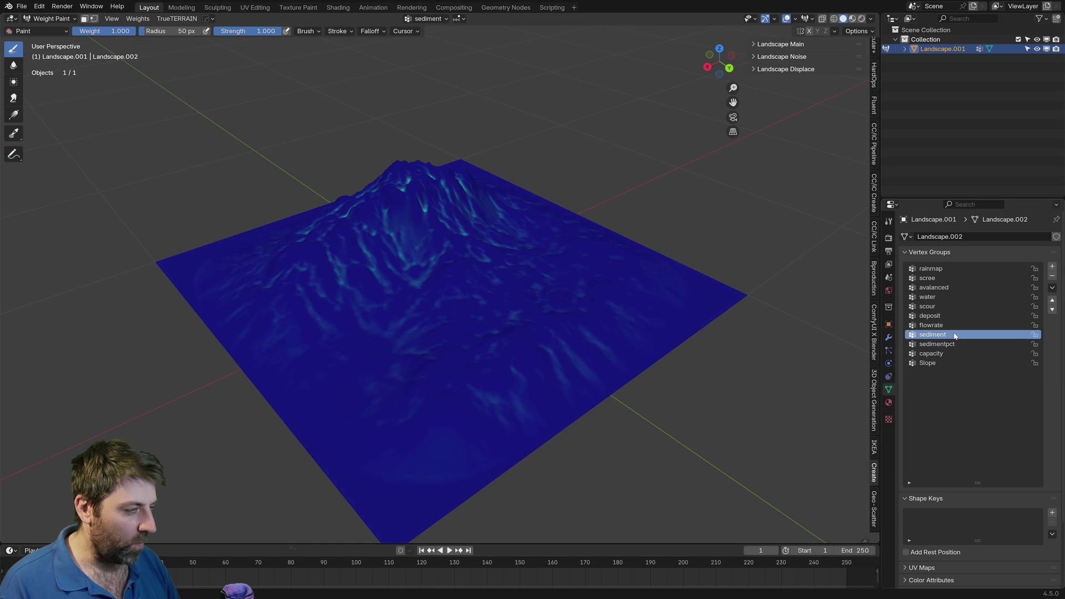
pyautogui.click(953, 344)
pyautogui.click(950, 325)
pyautogui.click(954, 344)
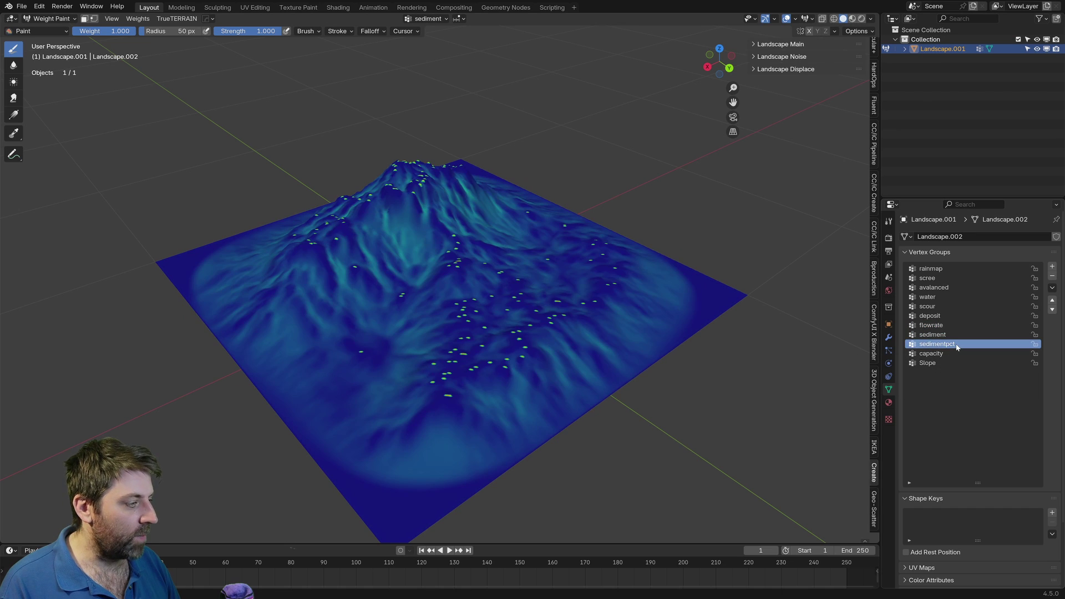
pyautogui.click(954, 353)
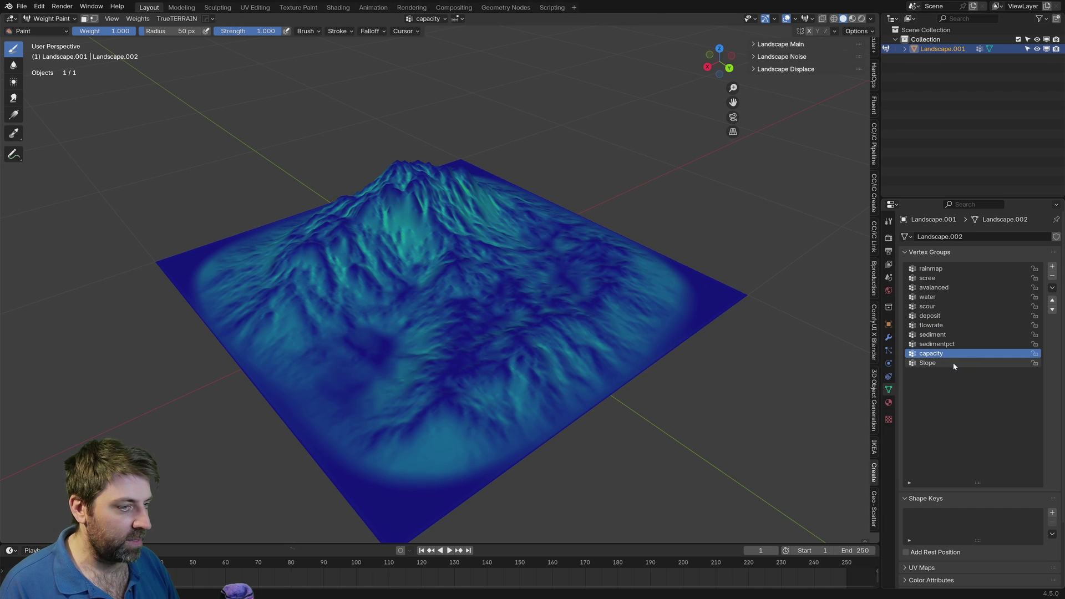
pyautogui.click(953, 362)
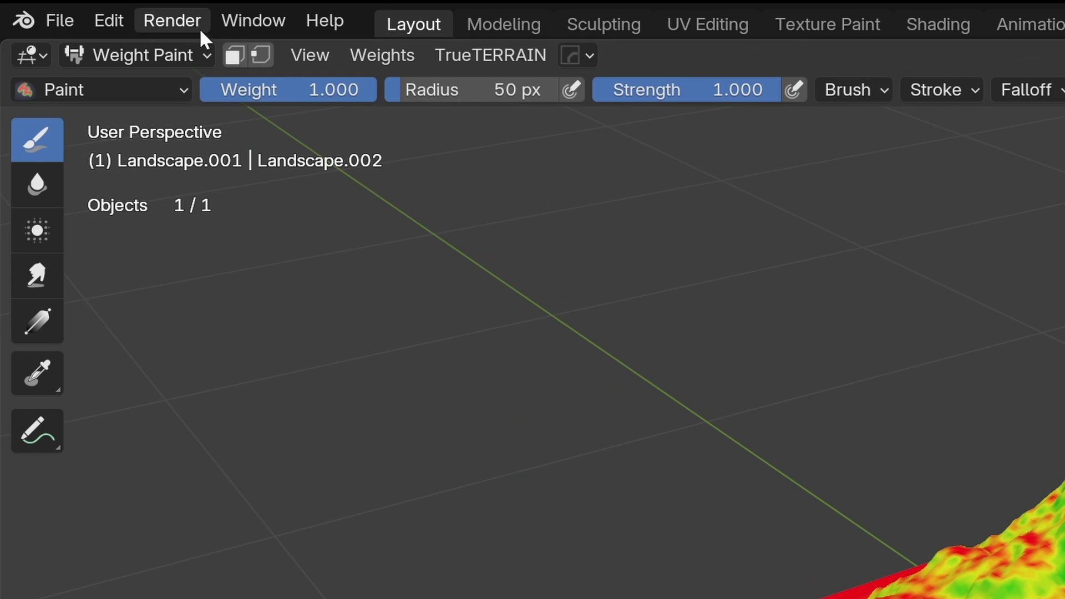
# Put the landscape in Vertex Paint mode and convert the Slope weights to vertex colors with Vertex Color from Weight.
pyautogui.click(72, 16)
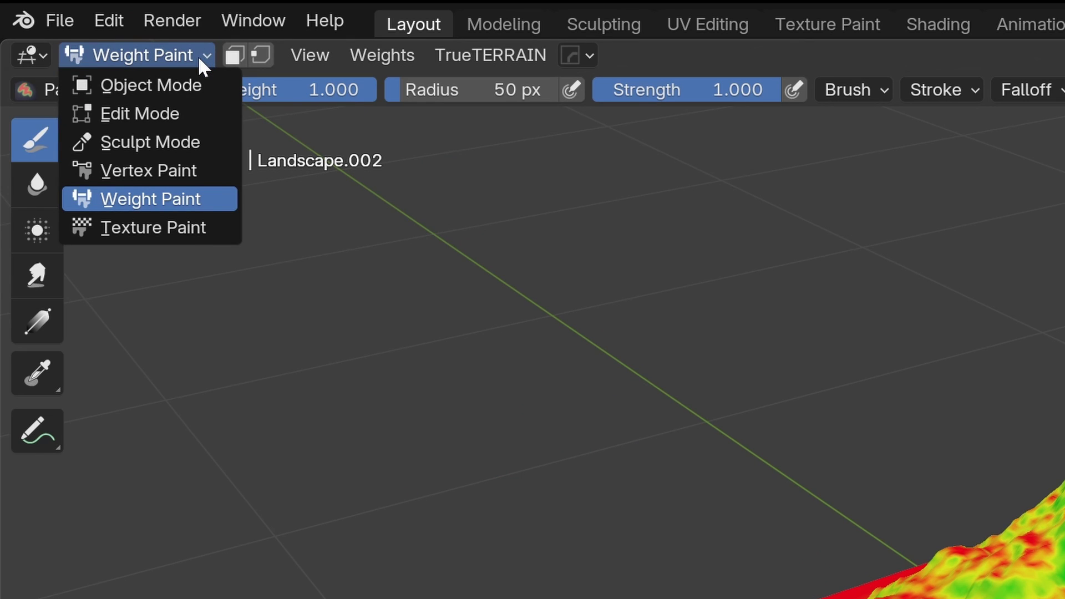
pyautogui.click(175, 172)
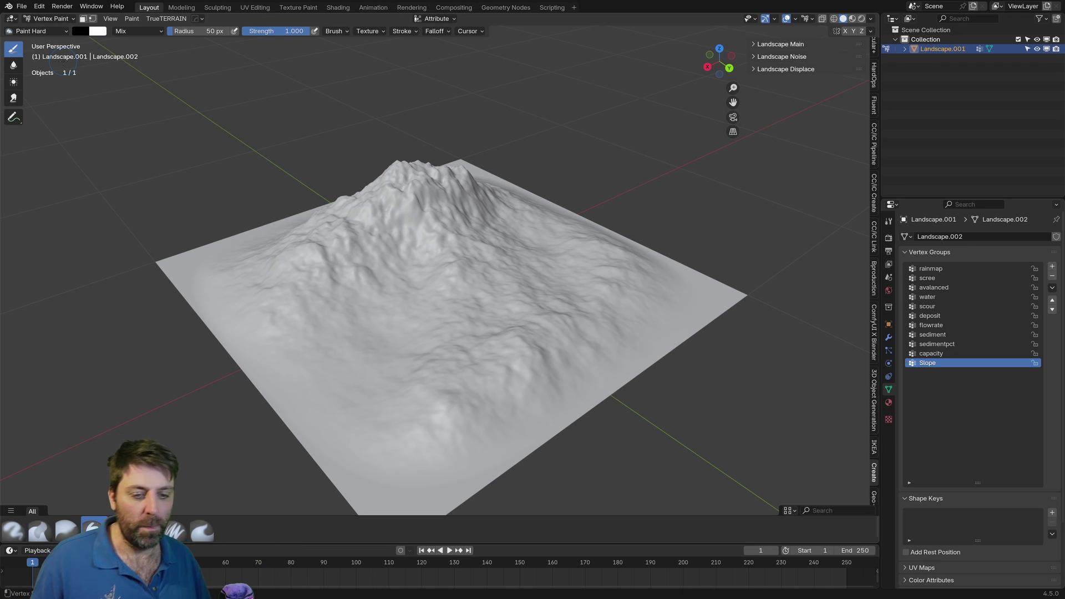
pyautogui.click(131, 18)
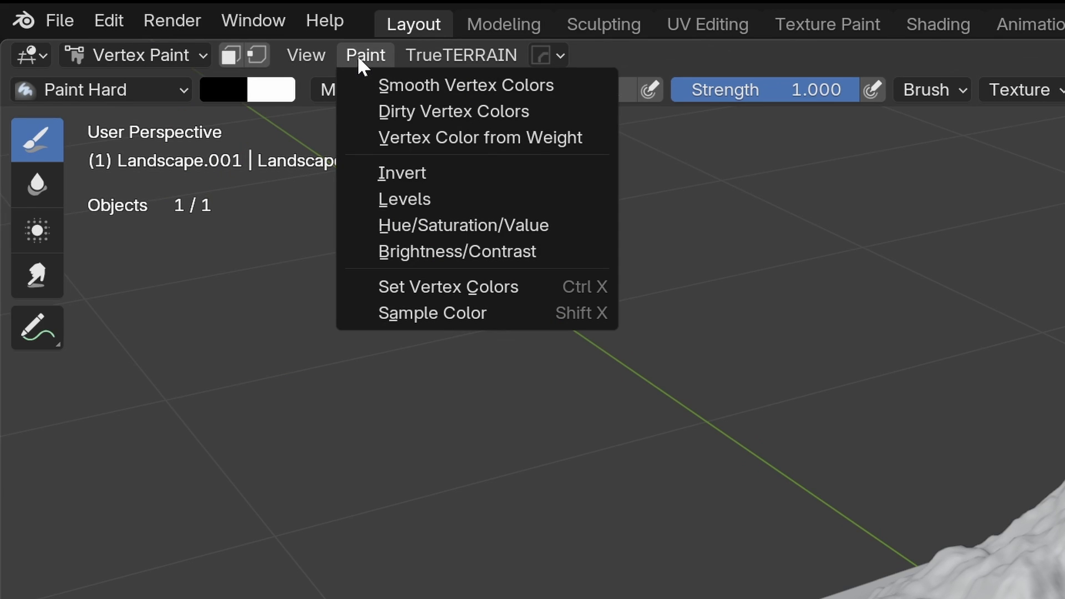
pyautogui.click(460, 138)
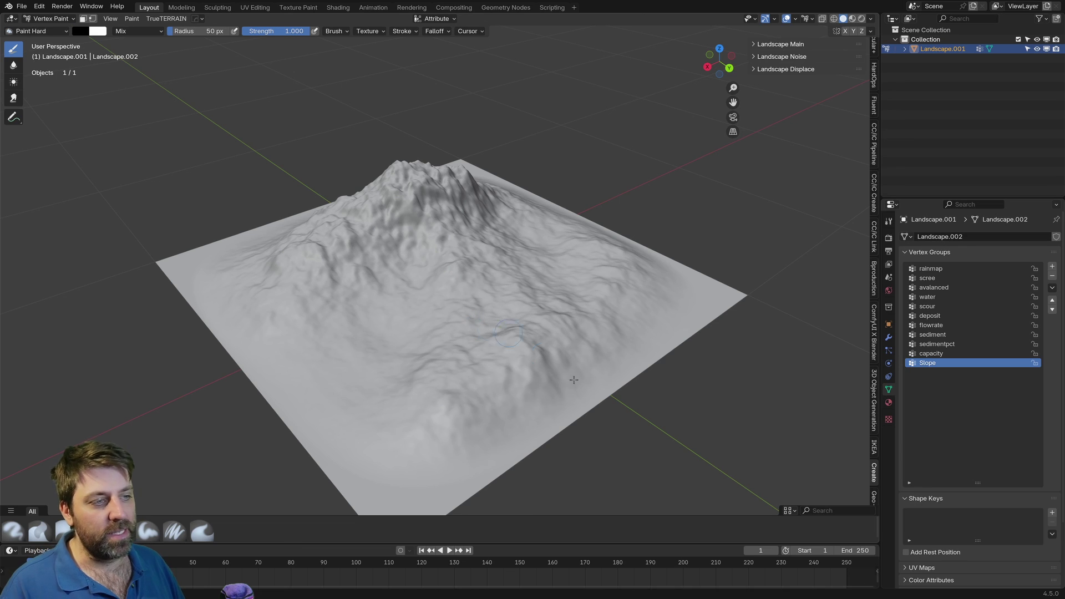
# Rename the landscape's color attribute as SlopeMap.
pyautogui.moveTo(978, 483); pyautogui.dragTo(955, 340)
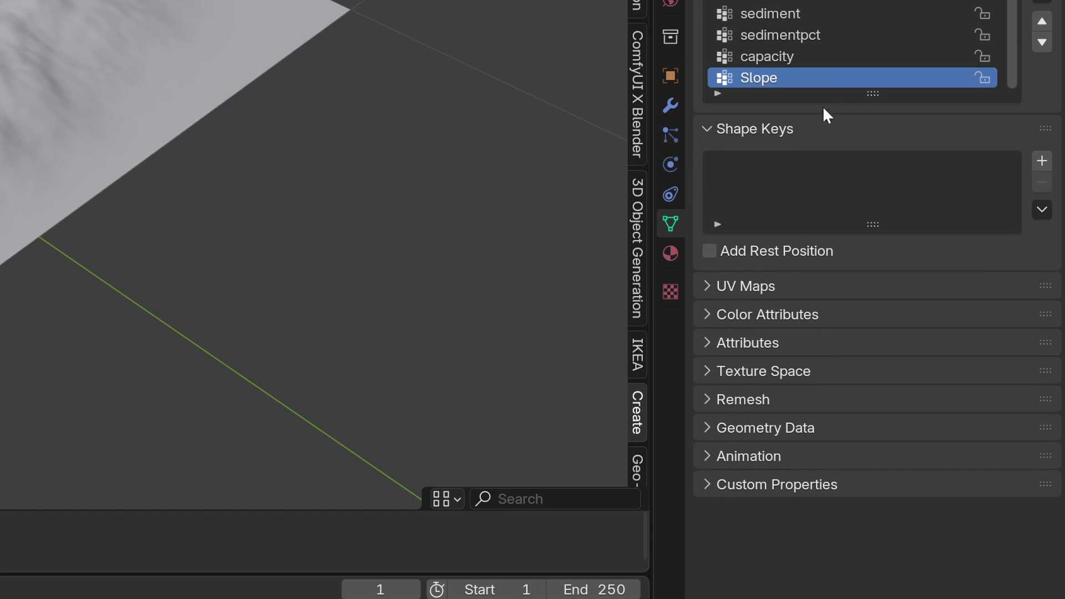
pyautogui.click(710, 317)
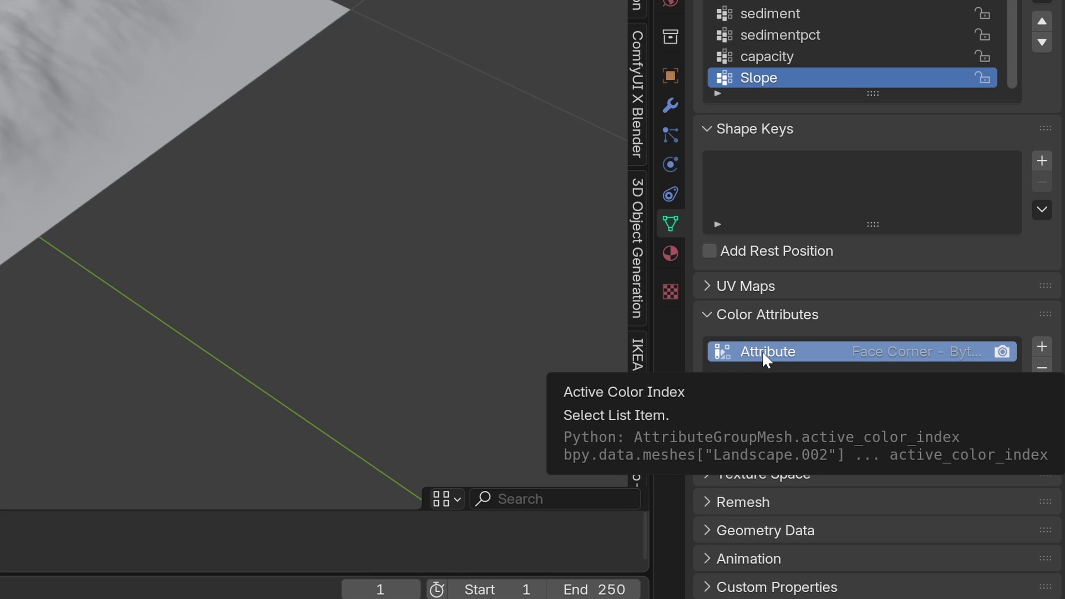
pyautogui.doubleClick(762, 352)
pyautogui.write('S')
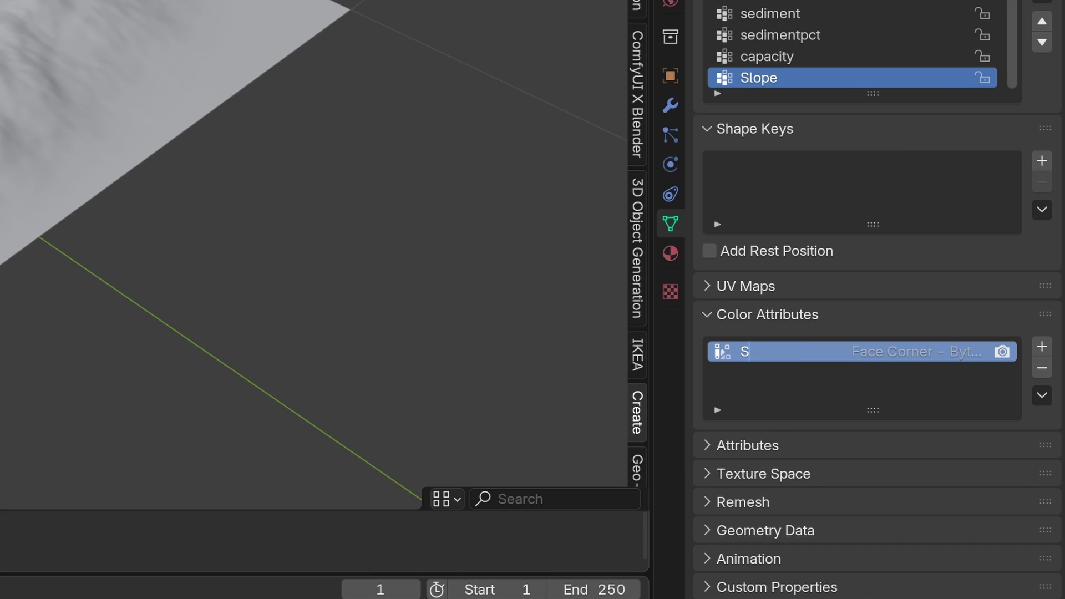
pyautogui.write('lopeMap')
pyautogui.press('Return')
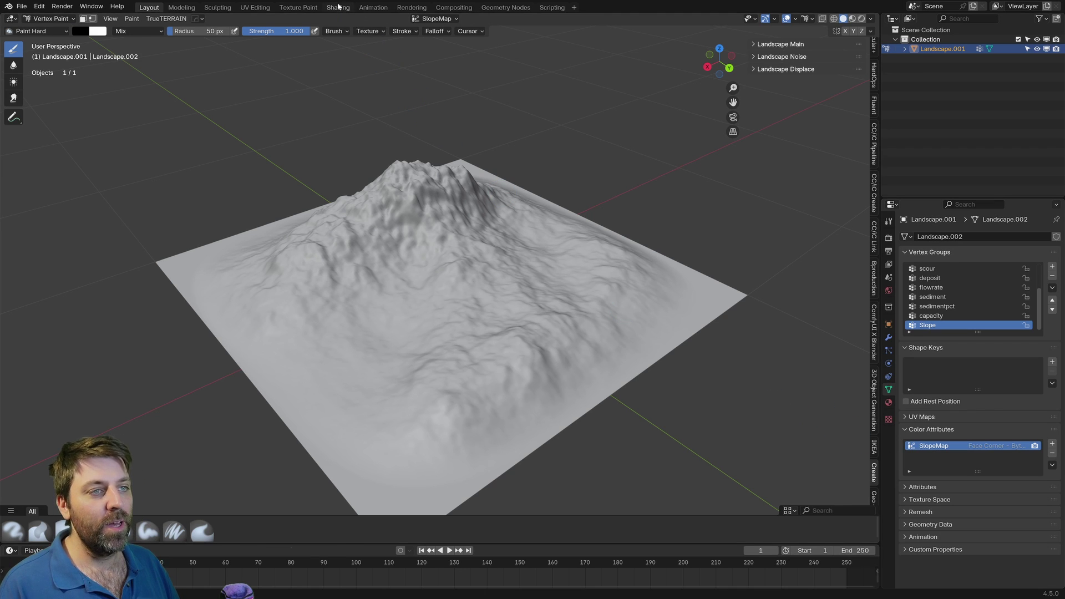
# Switch to the Shading workspace, return the landscape to Object Mode and create a new material for it.
pyautogui.click(338, 6)
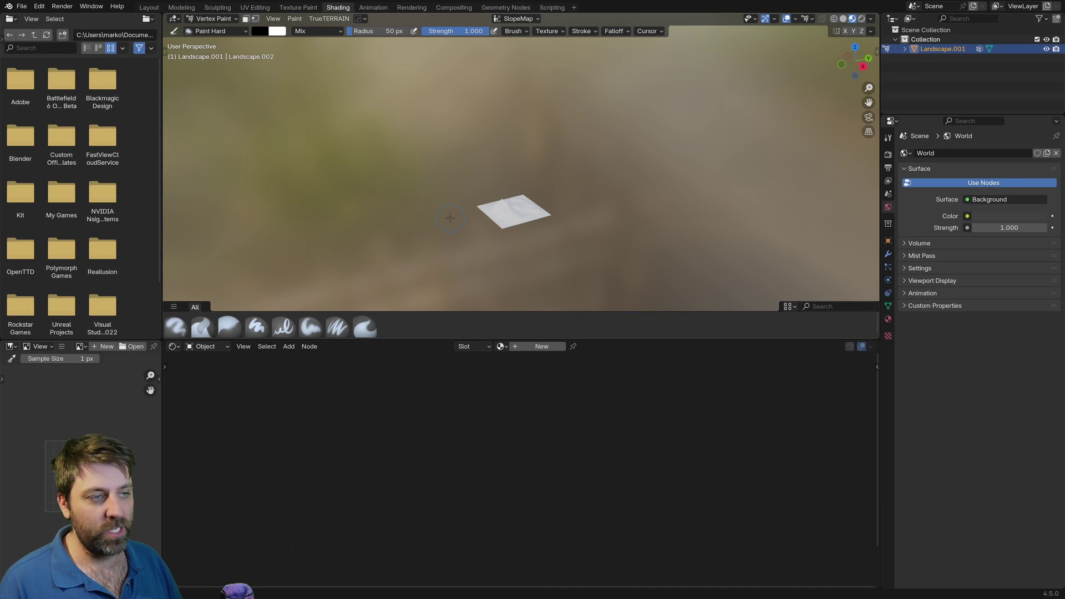
pyautogui.click(204, 20)
pyautogui.click(208, 31)
pyautogui.scroll(6, 464, 207)
pyautogui.moveTo(464, 208)
pyautogui.mouseDown(button='middle')
pyautogui.moveTo(514, 261)
pyautogui.moveTo(514, 150)
pyautogui.mouseUp(button='middle')
pyautogui.scroll(3, 514, 150)
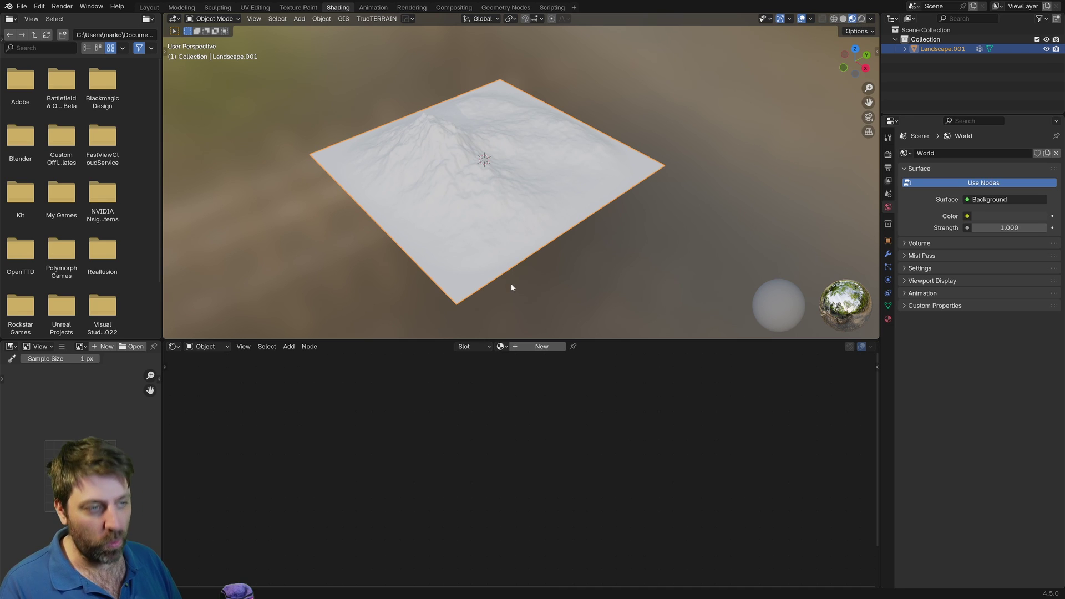
pyautogui.click(542, 346)
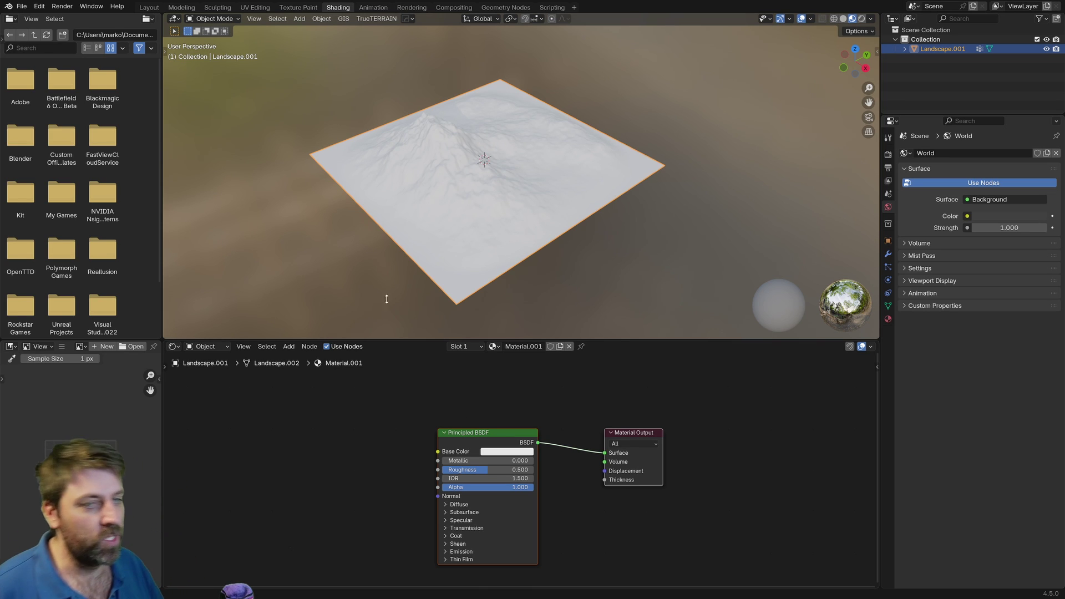
# Change the file browser area to an Asset Browser, widen it and show its library catalogs.
pyautogui.click(9, 19)
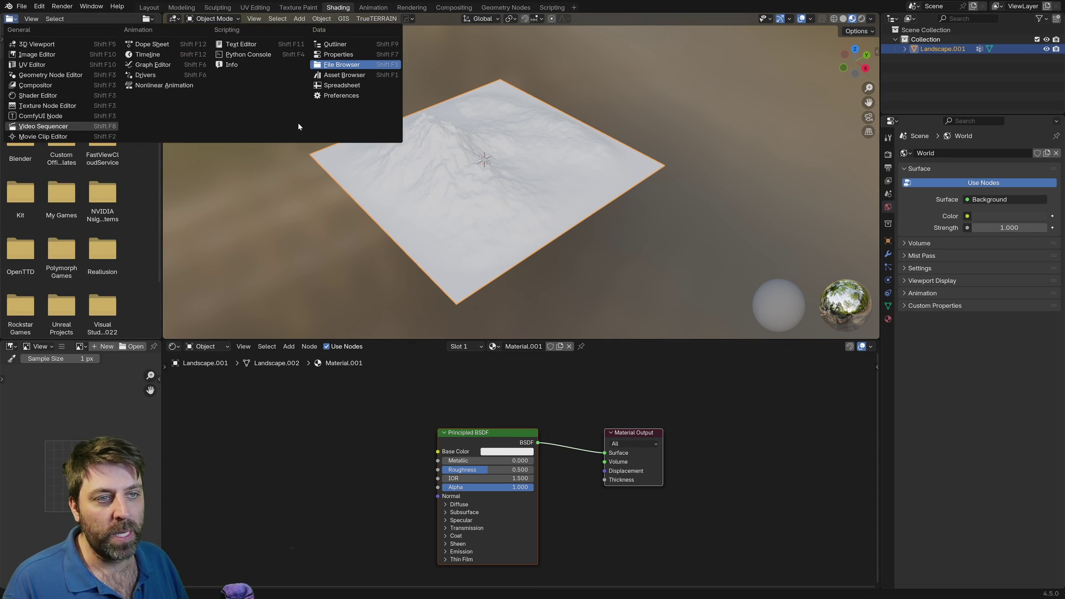
pyautogui.click(337, 77)
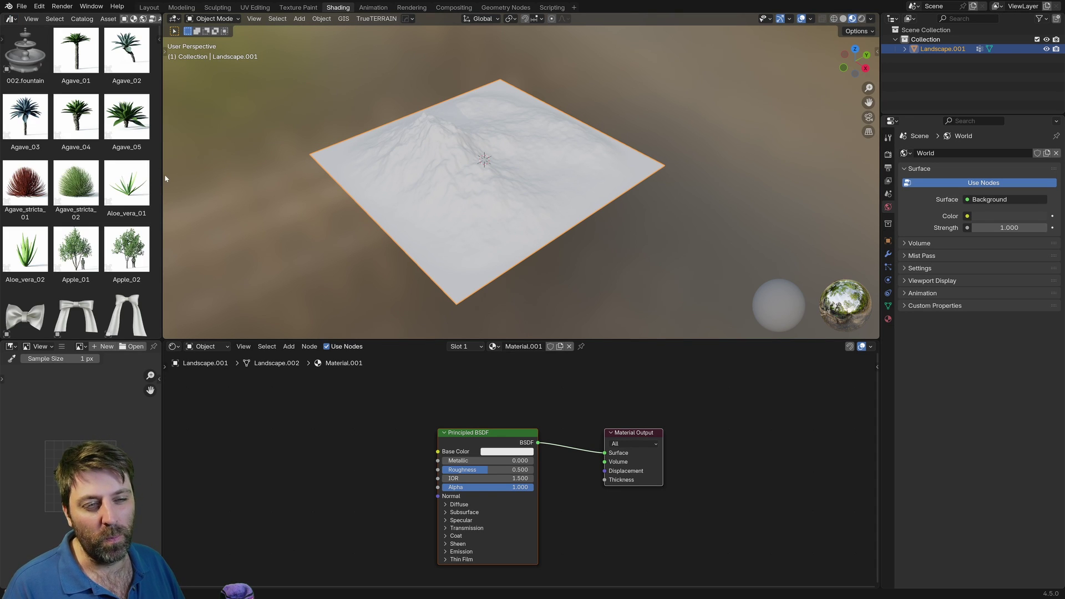
pyautogui.moveTo(161, 178); pyautogui.dragTo(286, 181)
pyautogui.press('t')
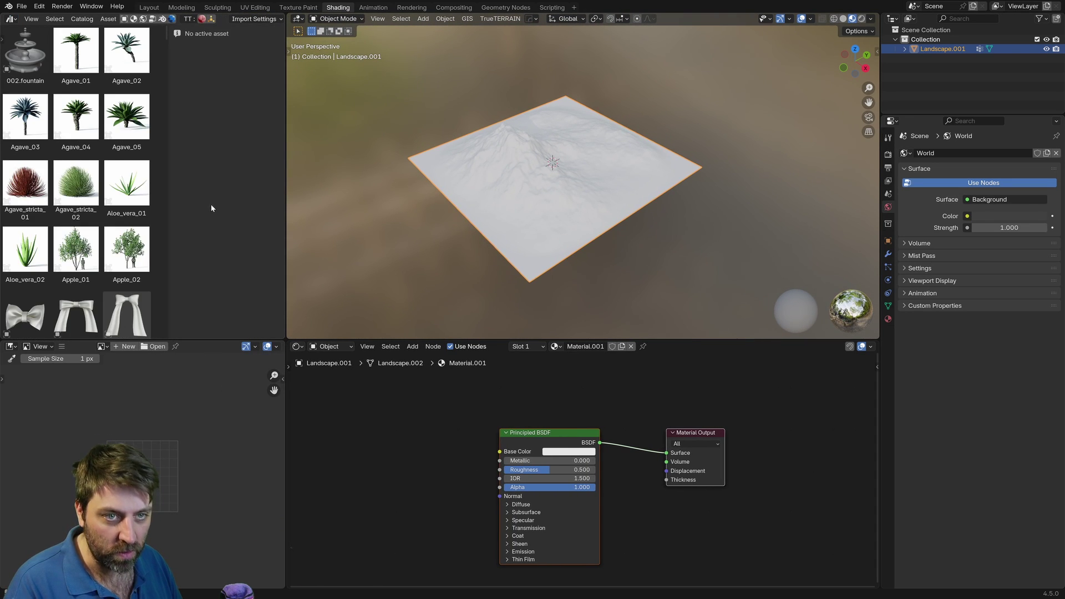
# Browse the Ground materials in the Mat_5000 asset catalog for terrain textures such as grass and gravel.
pyautogui.click(19, 173)
pyautogui.click(36, 173)
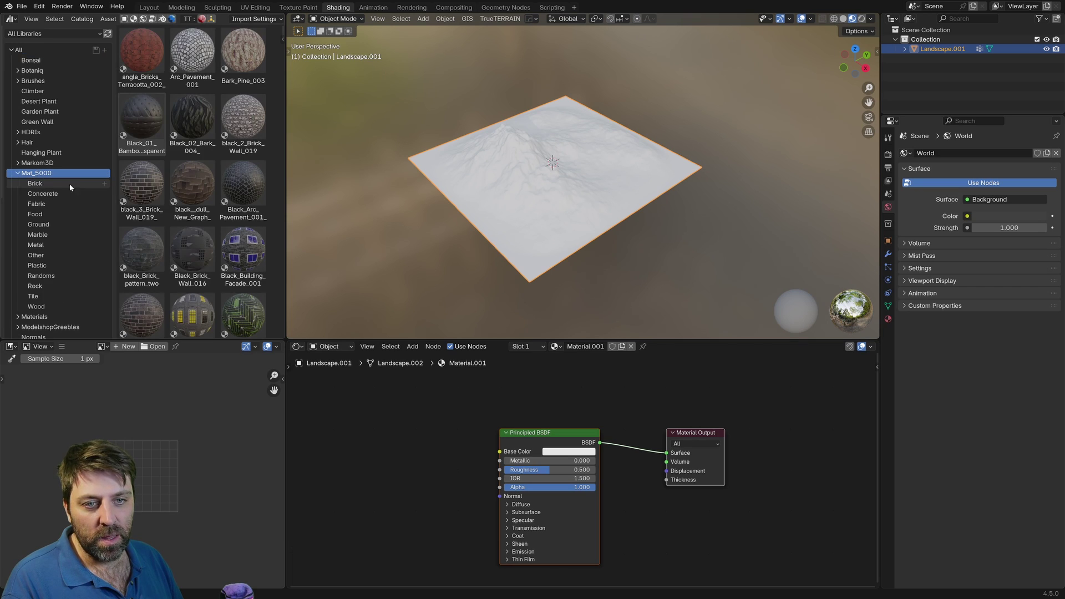
pyautogui.scroll(-10, 218, 201)
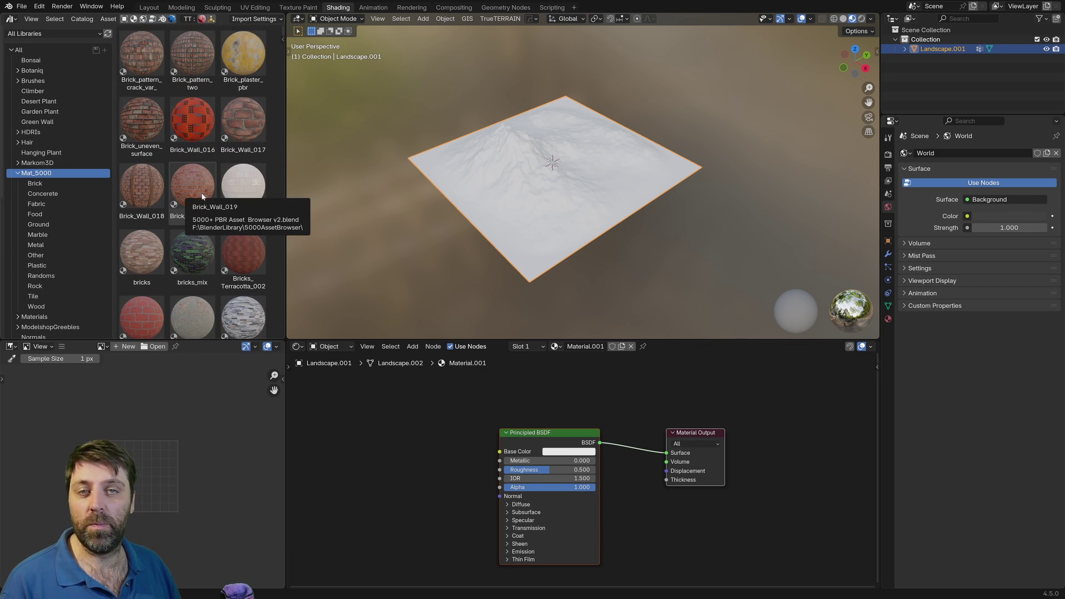
pyautogui.click(38, 224)
pyautogui.scroll(-4, 224, 156)
pyautogui.scroll(-8, 224, 155)
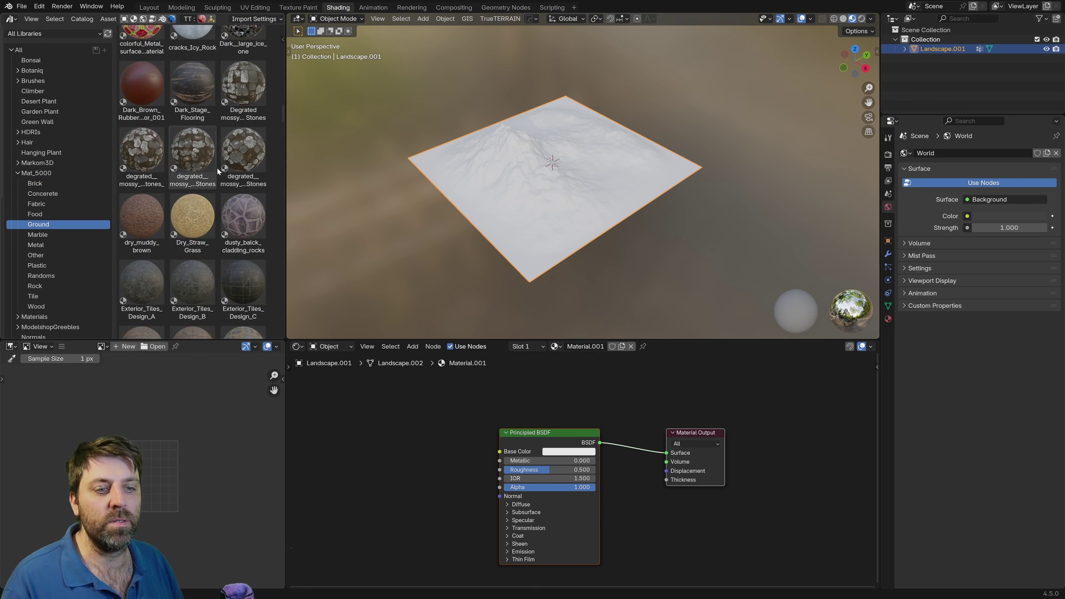
pyautogui.scroll(-4, 214, 158)
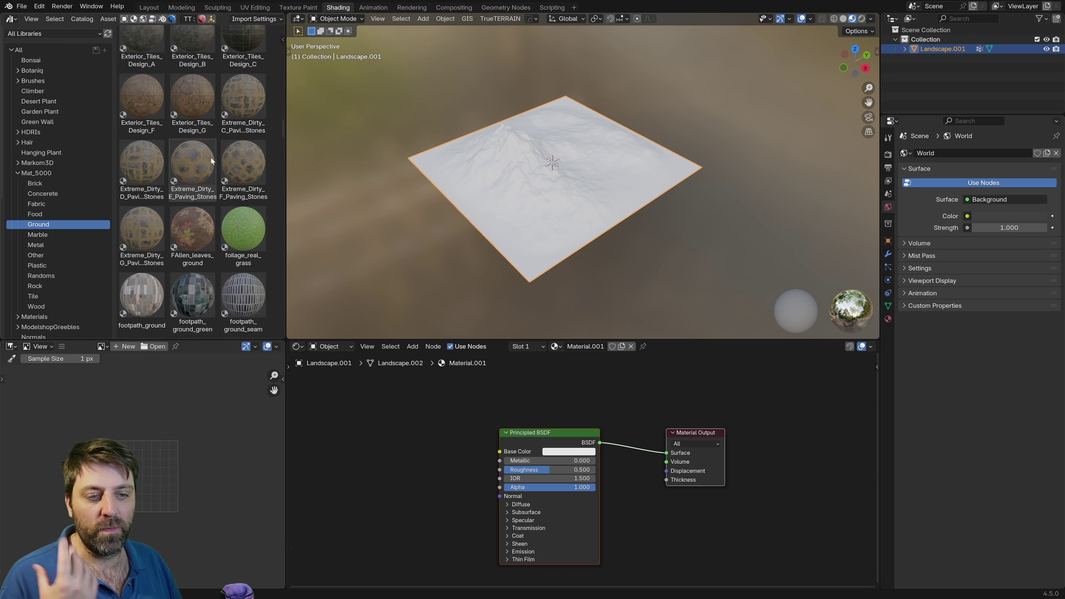
pyautogui.scroll(-2, 211, 161)
pyautogui.scroll(-6, 211, 161)
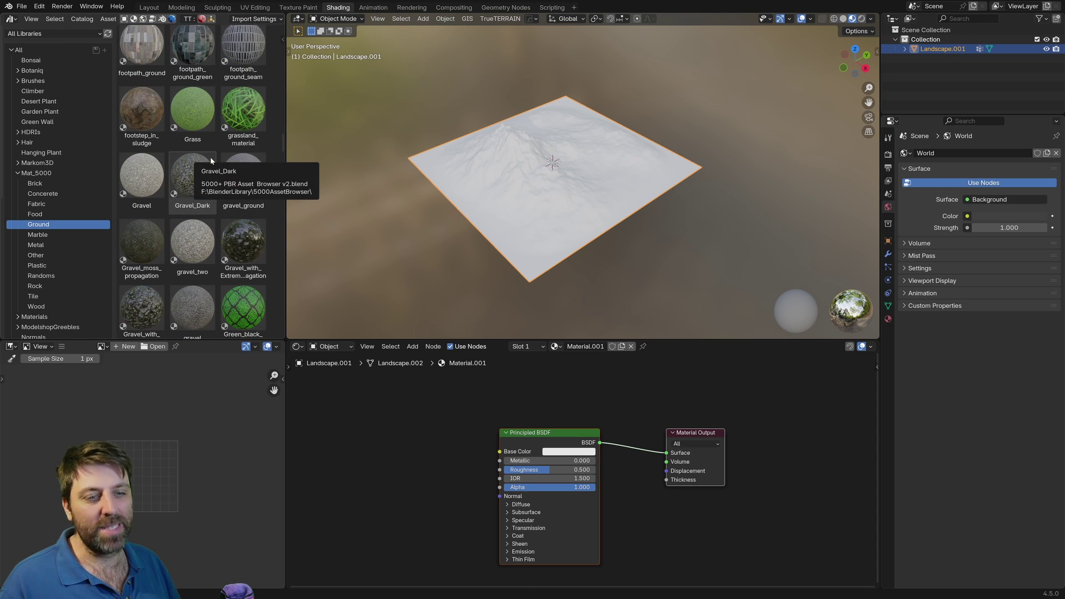
pyautogui.scroll(-3, 213, 162)
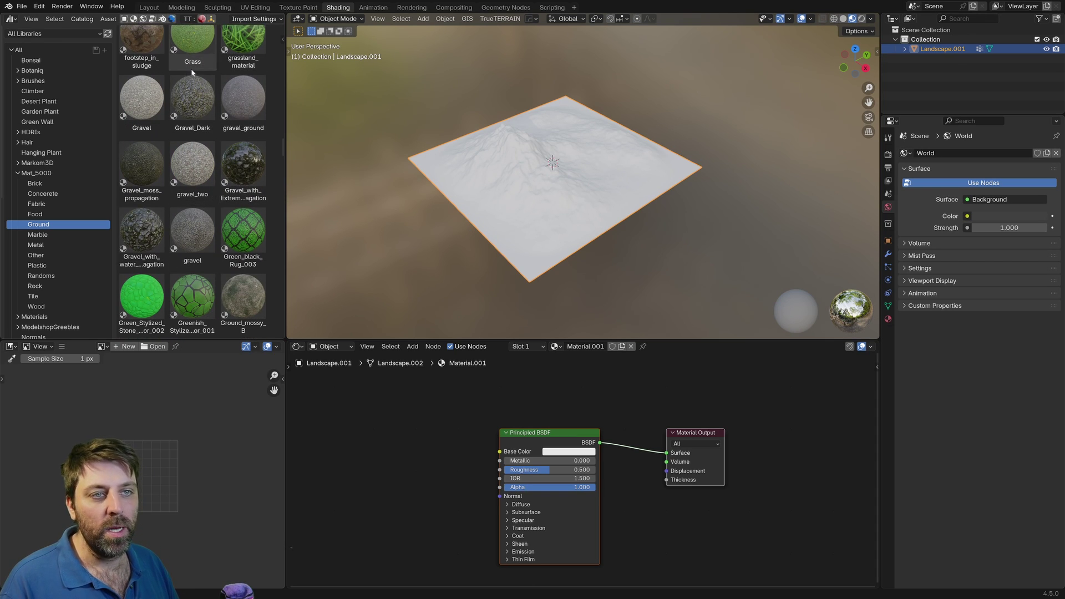
# Switch the asset library to True-Assets (Online Assets), widen the browser and show the Materials catalog.
pyautogui.click(173, 20)
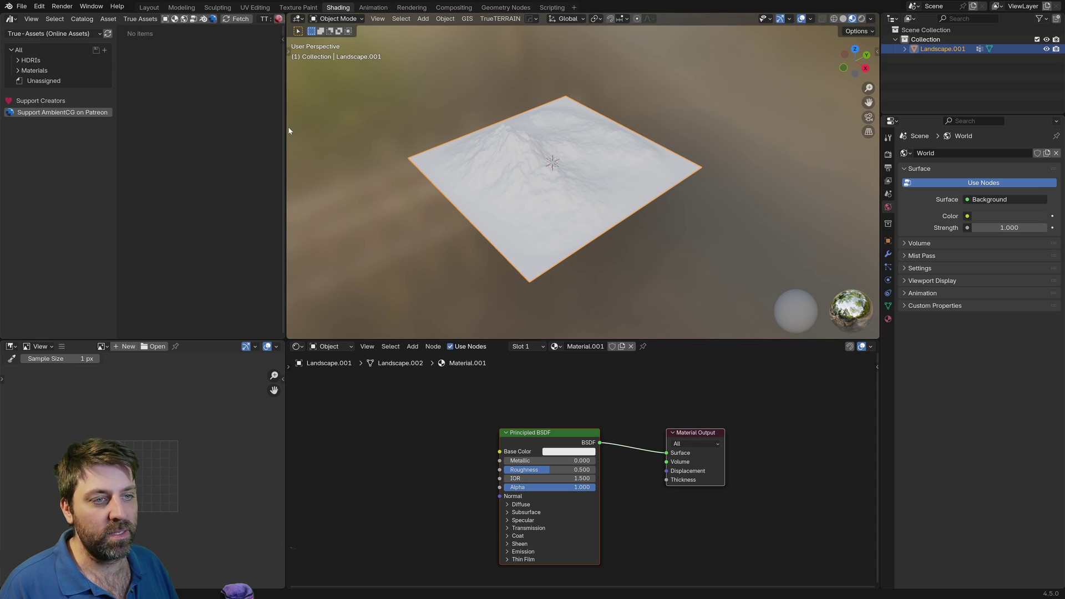
pyautogui.moveTo(286, 128); pyautogui.dragTo(363, 129)
pyautogui.click(35, 71)
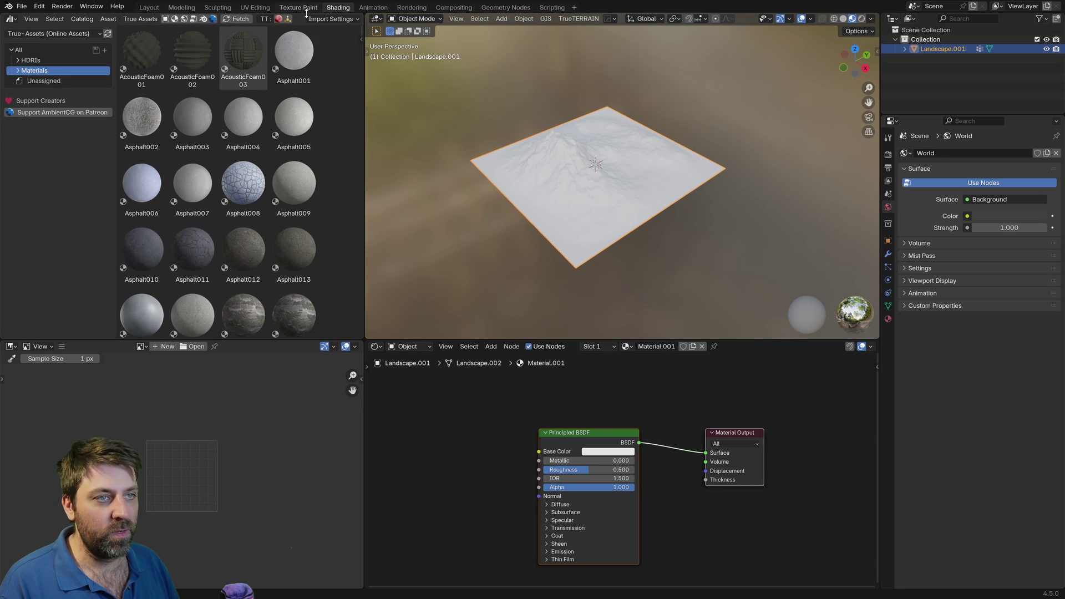
# Set the online materials' quality to 4K-PNG and browse the Asphalt materials.
pyautogui.scroll(-6, 305, 20)
pyautogui.scroll(-3, 319, 21)
pyautogui.click(244, 19)
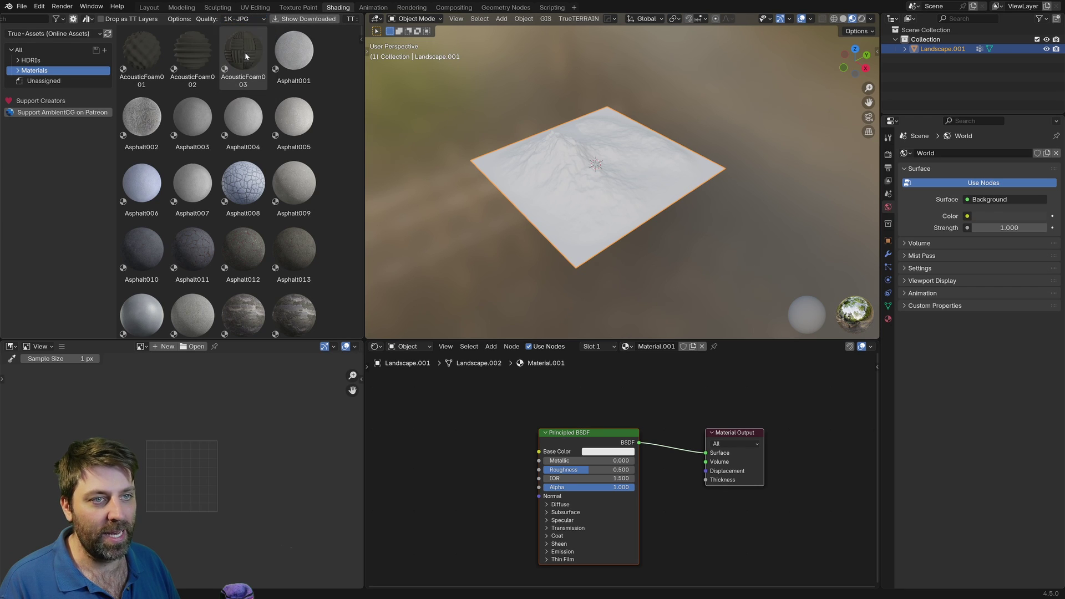
pyautogui.click(244, 19)
pyautogui.click(241, 106)
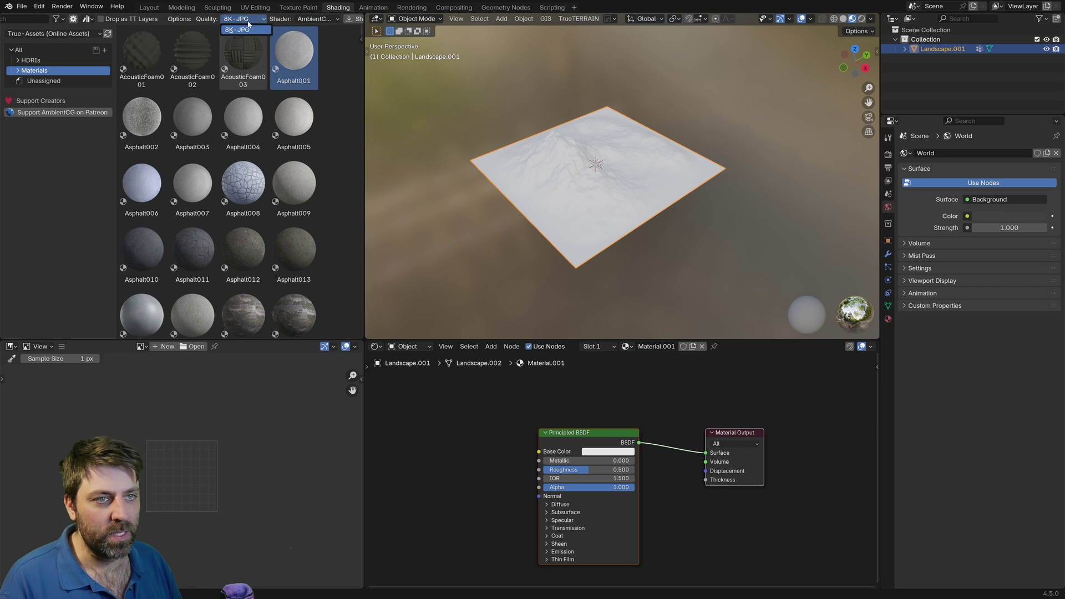
pyautogui.scroll(-10, 203, 180)
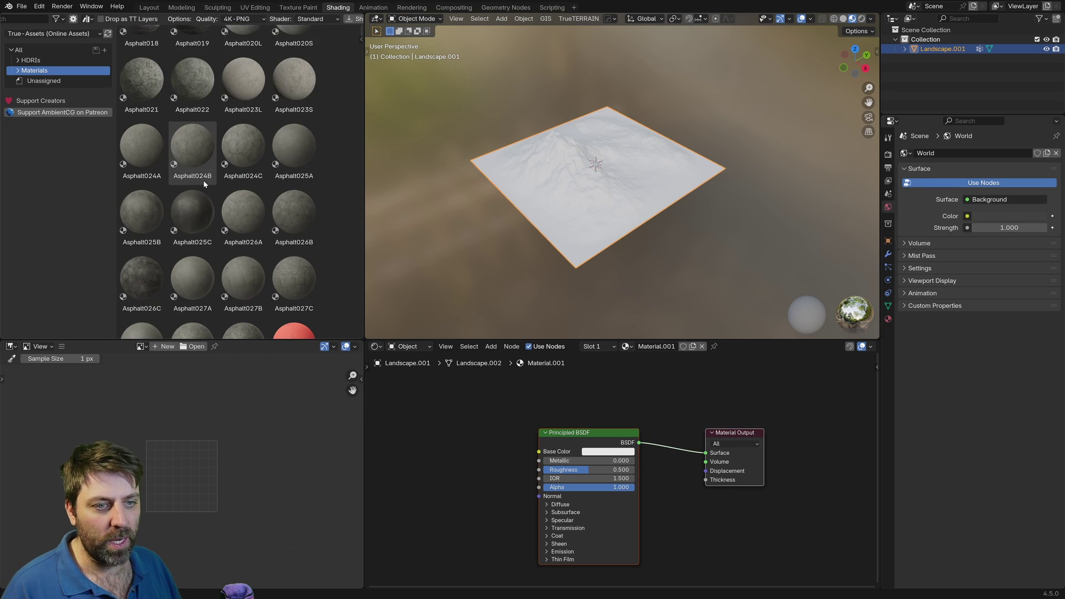
# Extend the Asset Browser over the image editor area below it and search the online materials for rock.
pyautogui.moveTo(360, 336); pyautogui.dragTo(293, 369)
pyautogui.scroll(8, 199, 87)
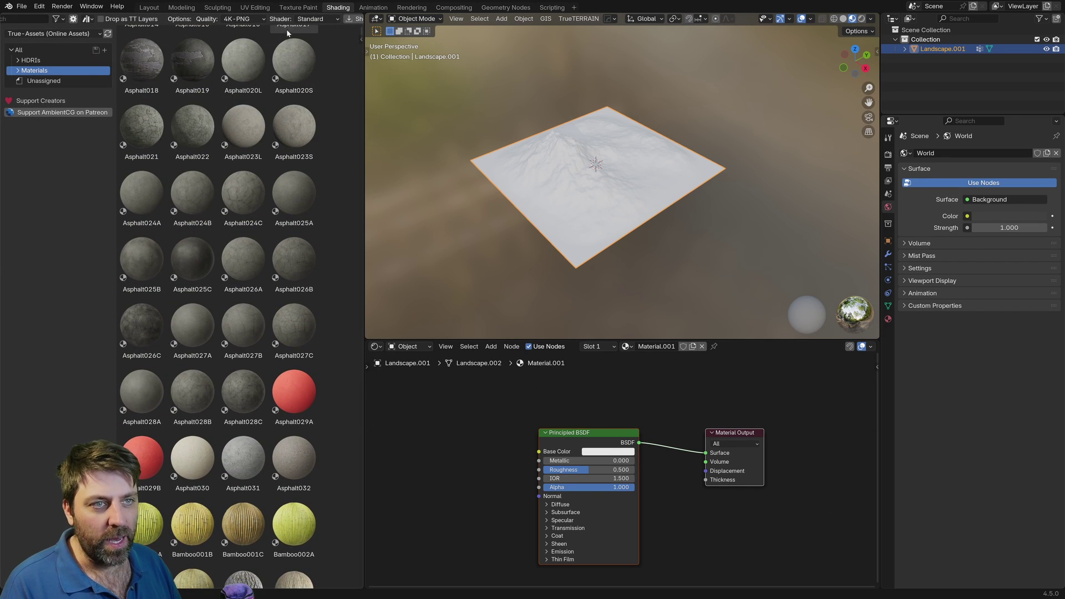
pyautogui.scroll(3, 148, 20)
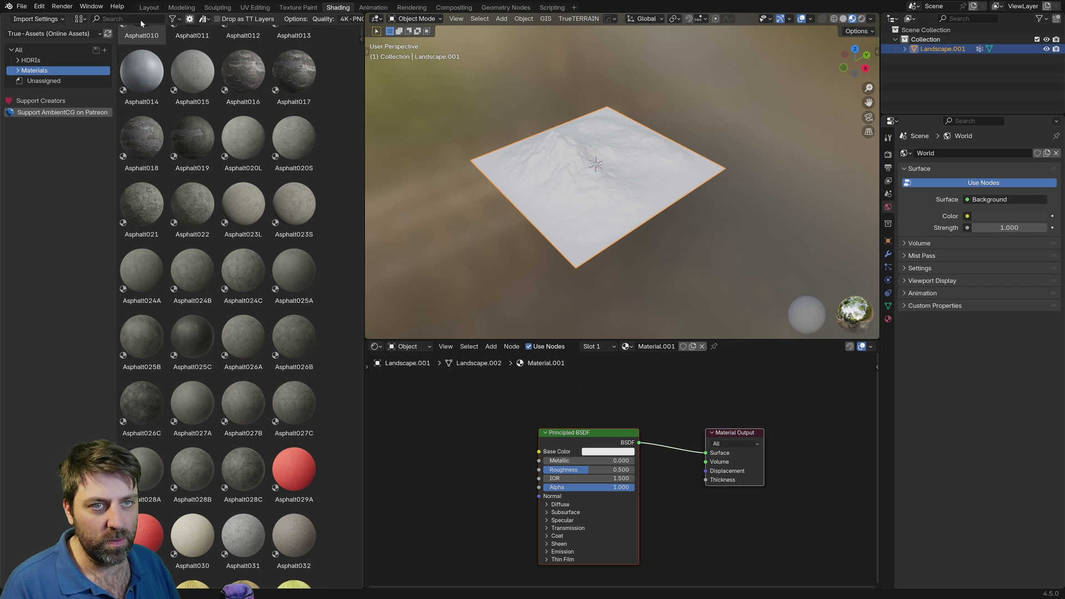
pyautogui.write('rock')
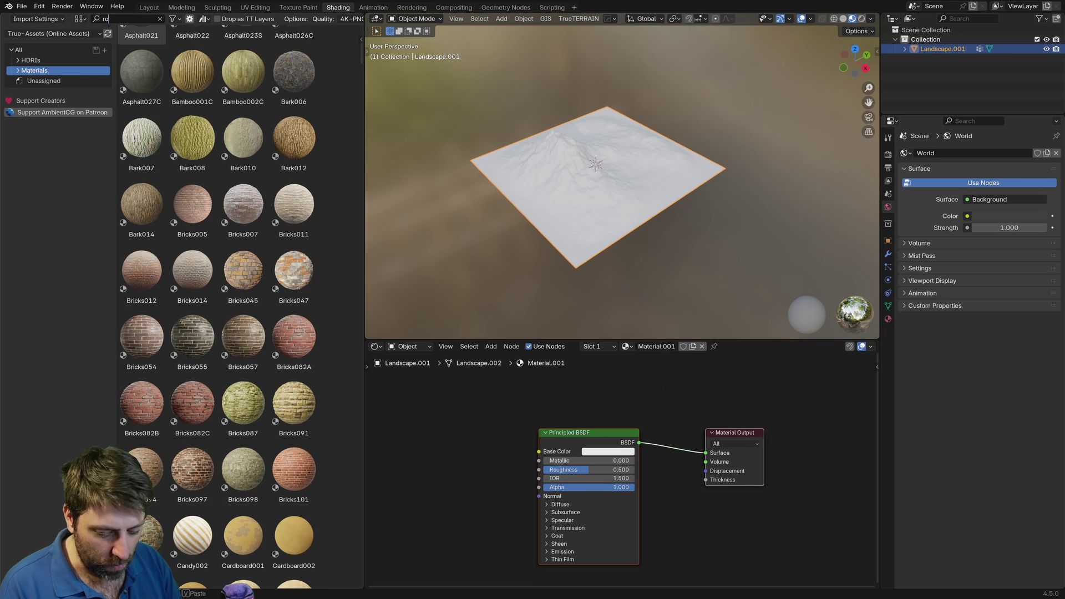
pyautogui.press('Return')
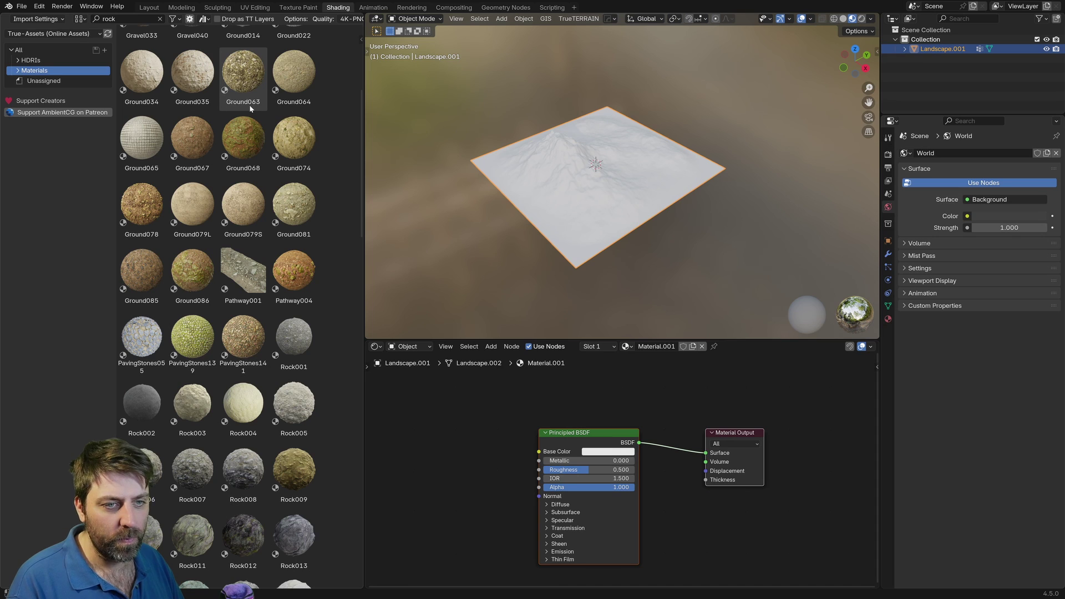
# Apply the Rock029 material from the online library to the terrain.
pyautogui.scroll(-10, 217, 280)
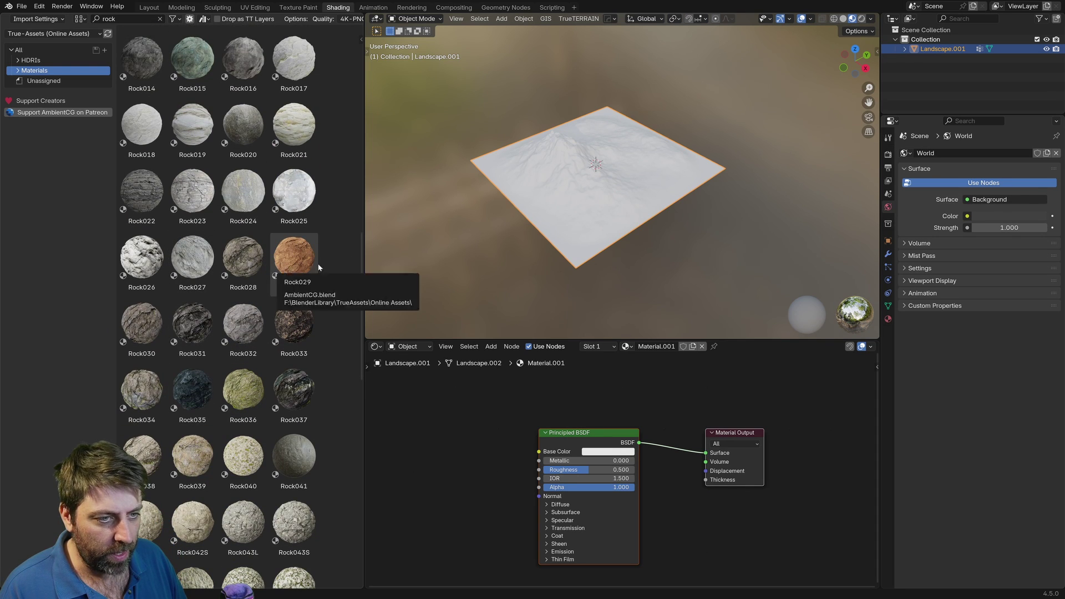
pyautogui.hotkey('shift', 'a')
pyautogui.moveTo(463, 228)
pyautogui.moveTo(294, 258); pyautogui.dragTo(535, 166)
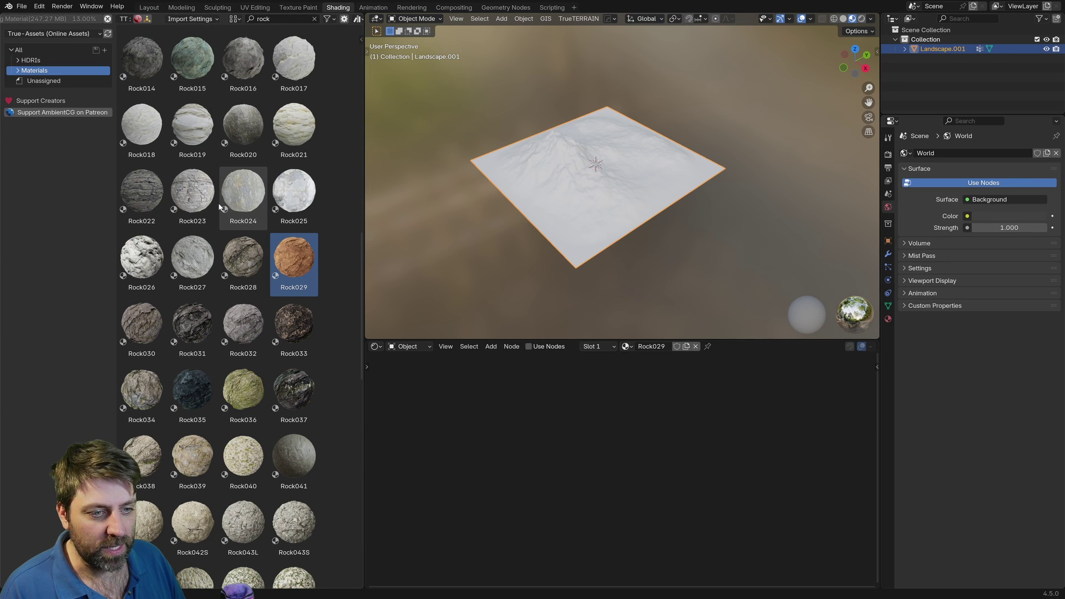
pyautogui.scroll(-3, 220, 207)
pyautogui.scroll(6, 249, 329)
pyautogui.scroll(5, 249, 329)
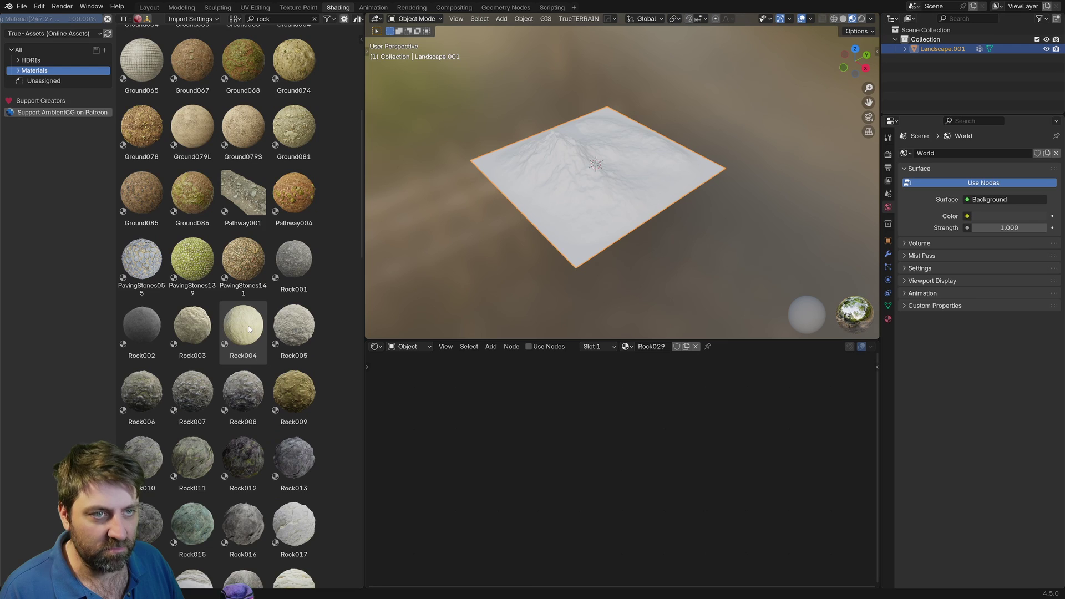
pyautogui.scroll(4, 308, 214)
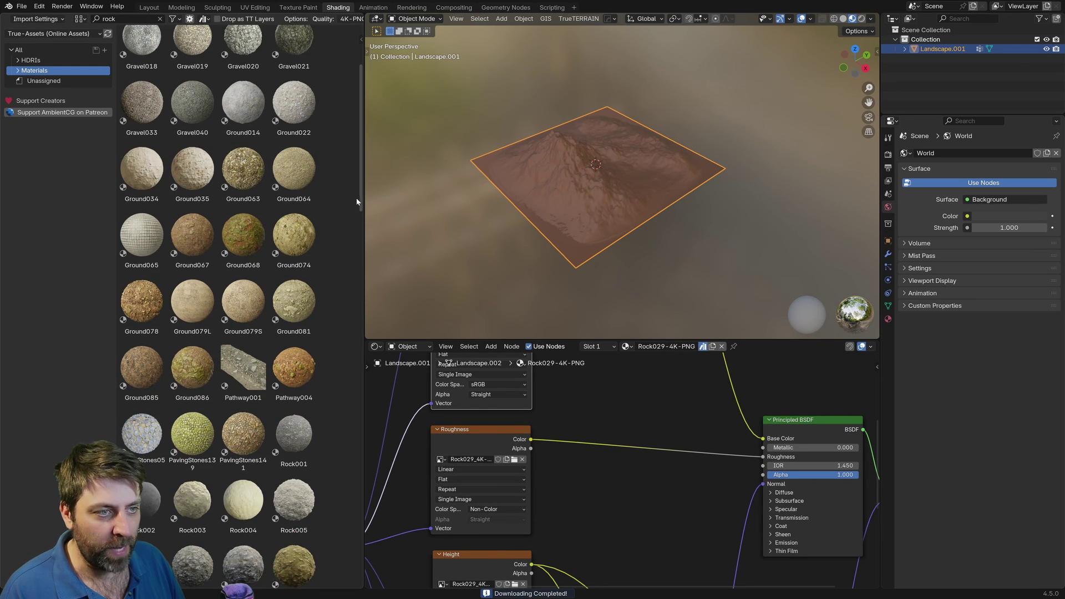
# Search the online materials for ground and apply Ground077 to the terrain.
pyautogui.moveTo(360, 192); pyautogui.dragTo(360, 36)
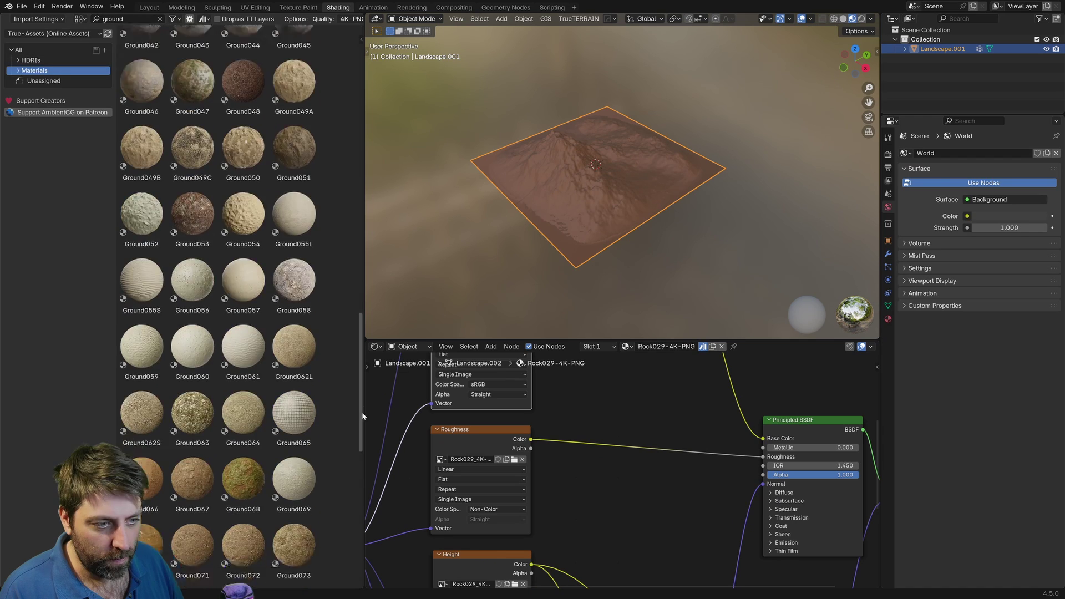
pyautogui.moveTo(362, 416); pyautogui.dragTo(364, 454)
pyautogui.click(125, 350)
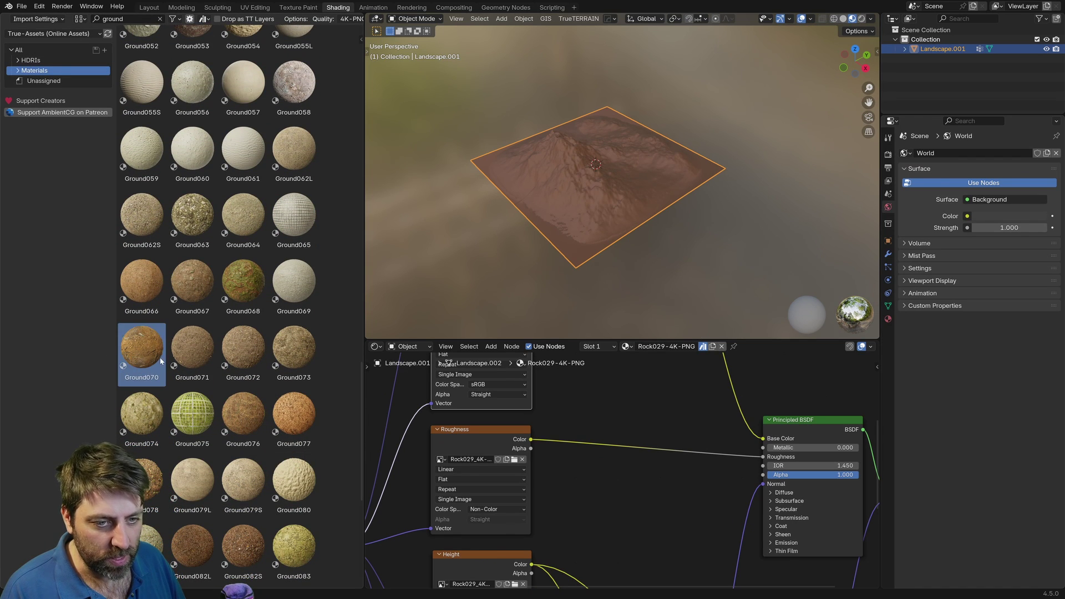
pyautogui.click(314, 411)
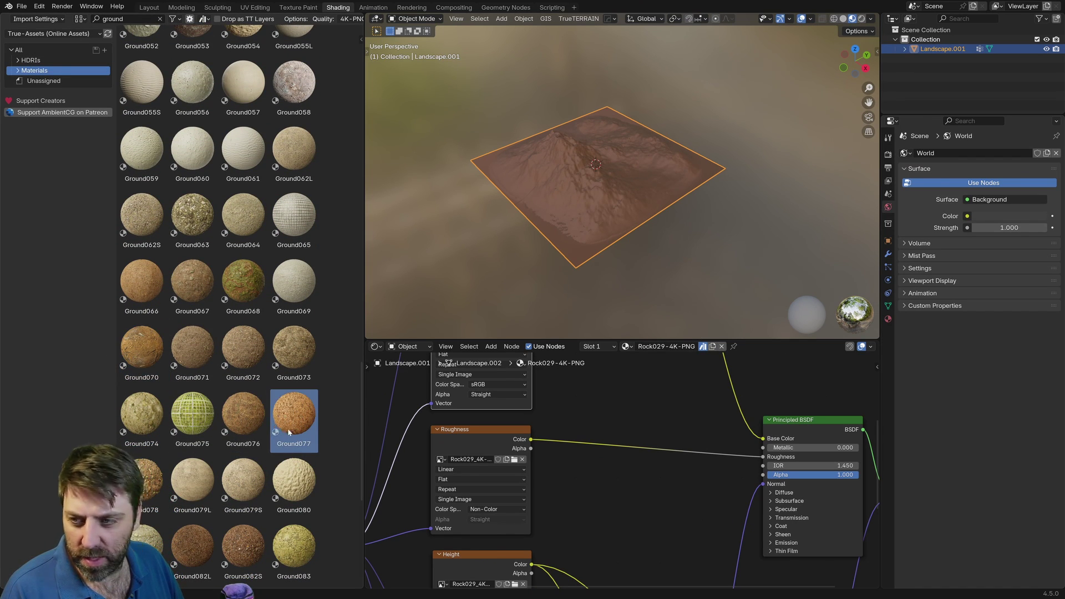
pyautogui.moveTo(297, 425); pyautogui.dragTo(590, 199)
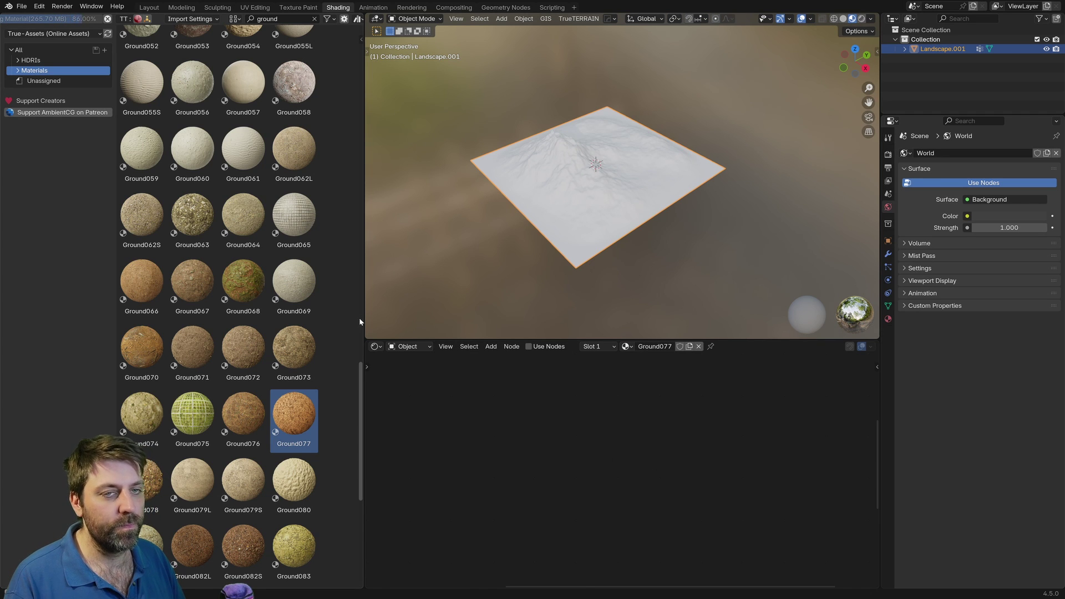
# Shrink the Asset Browser to a narrow strip and inspect the texture coordinate, mapping and image nodes of the Ground077-4K-PNG material.
pyautogui.moveTo(362, 181); pyautogui.dragTo(133, 194)
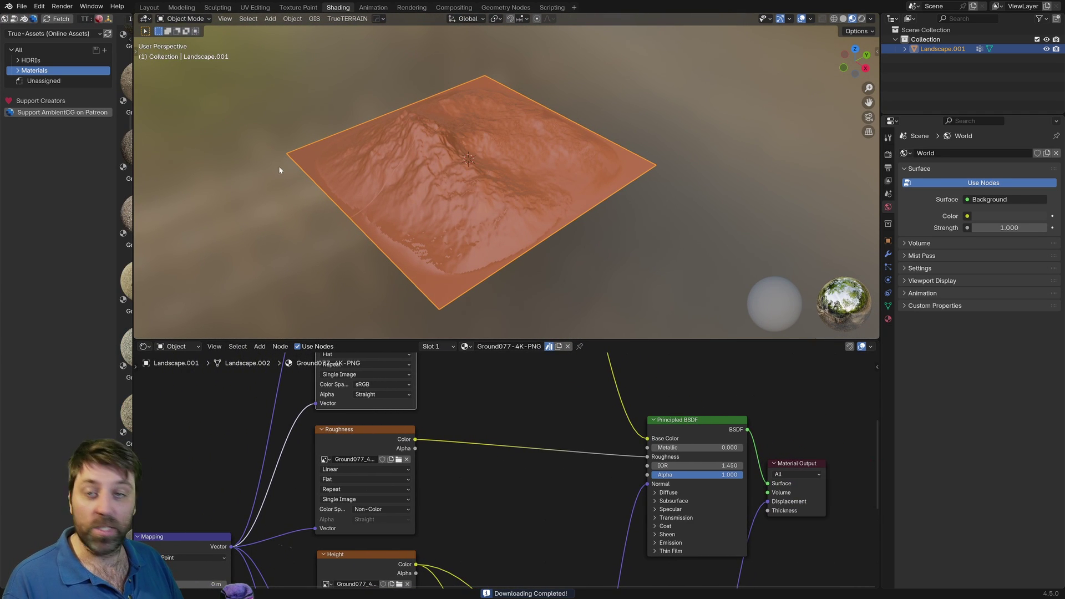
pyautogui.moveTo(133, 322); pyautogui.dragTo(15, 325)
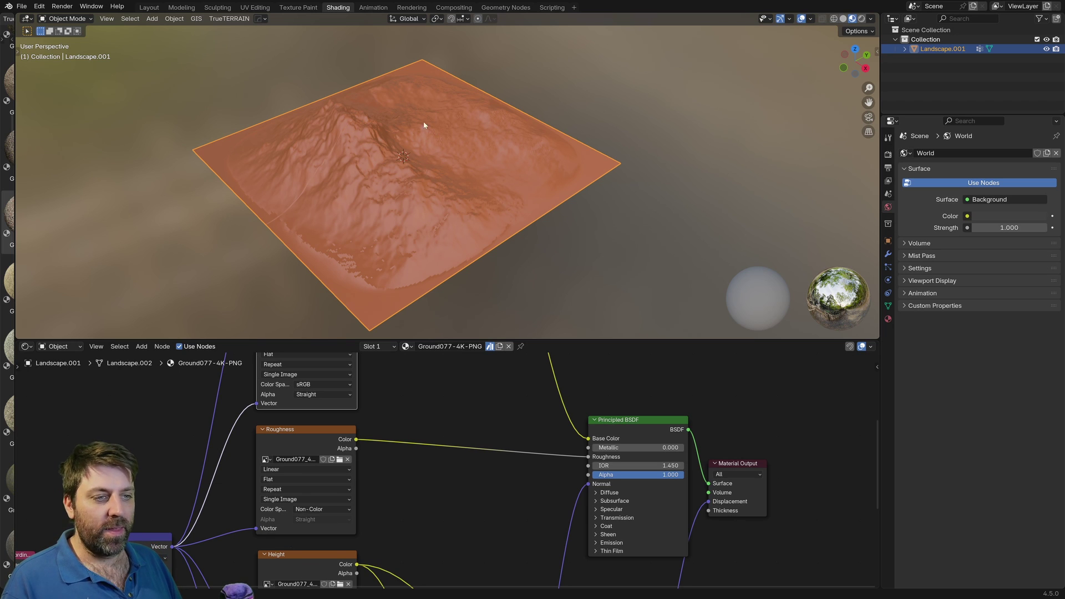
pyautogui.scroll(-4, 197, 430)
pyautogui.moveTo(167, 515); pyautogui.dragTo(309, 430, button='middle')
pyautogui.scroll(6, 309, 430)
pyautogui.scroll(2, 222, 427)
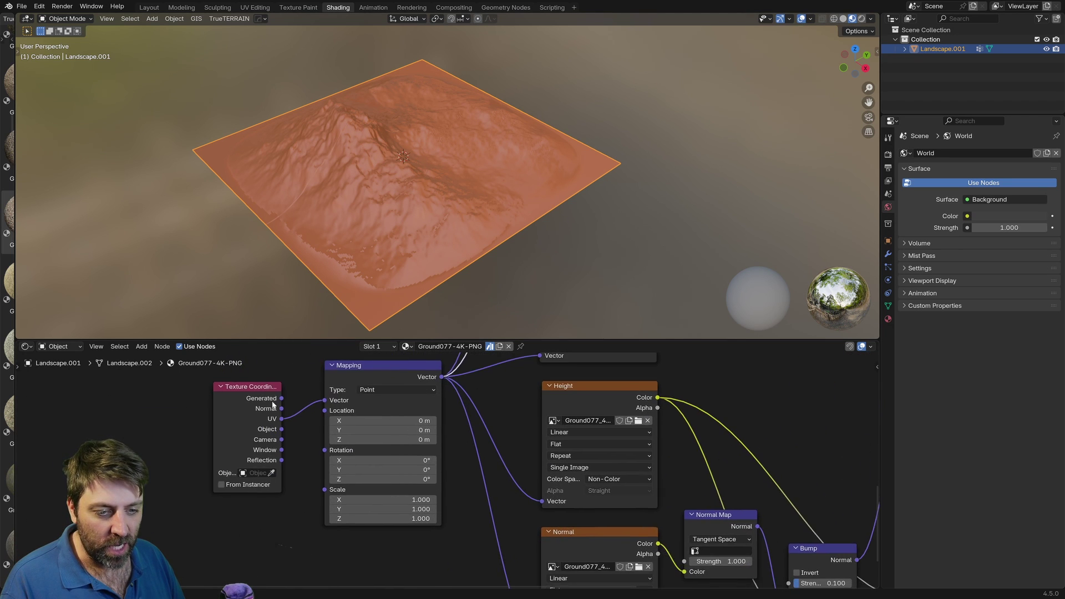
pyautogui.scroll(-9, 421, 438)
pyautogui.moveTo(443, 436); pyautogui.dragTo(330, 466, button='middle')
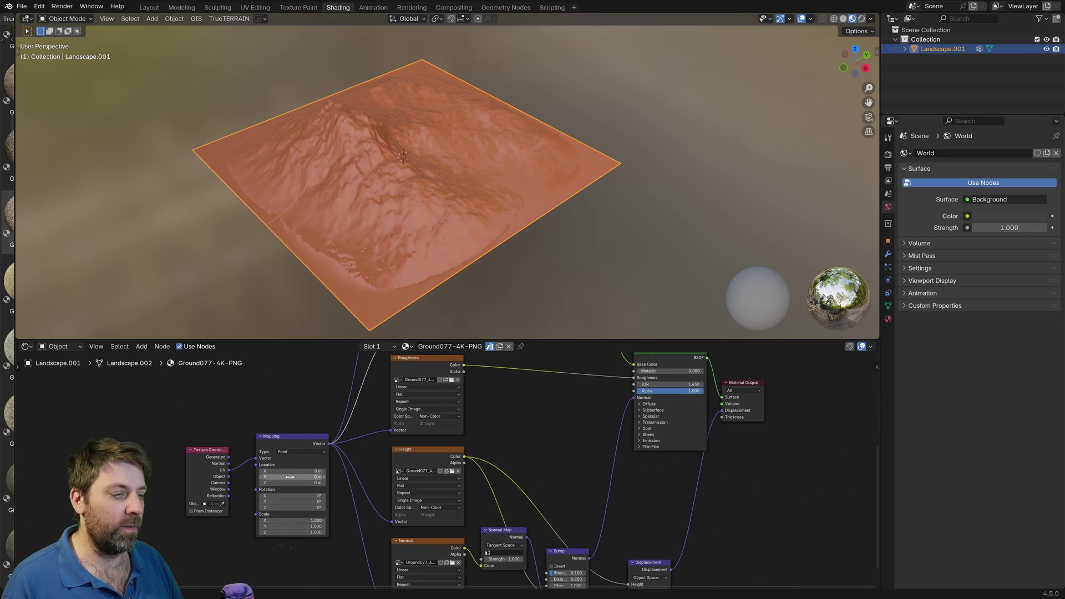
# Delete the Bump node and connect the Normal Map's Normal output directly to the Principled BSDF's Normal input.
pyautogui.scroll(-9, 513, 422)
pyautogui.moveTo(521, 433); pyautogui.dragTo(521, 470, button='middle')
pyautogui.click(541, 494)
pyautogui.click(583, 508)
pyautogui.moveTo(529, 573); pyautogui.dragTo(493, 512, button='middle')
pyautogui.scroll(7, 493, 511)
pyautogui.scroll(2, 477, 499)
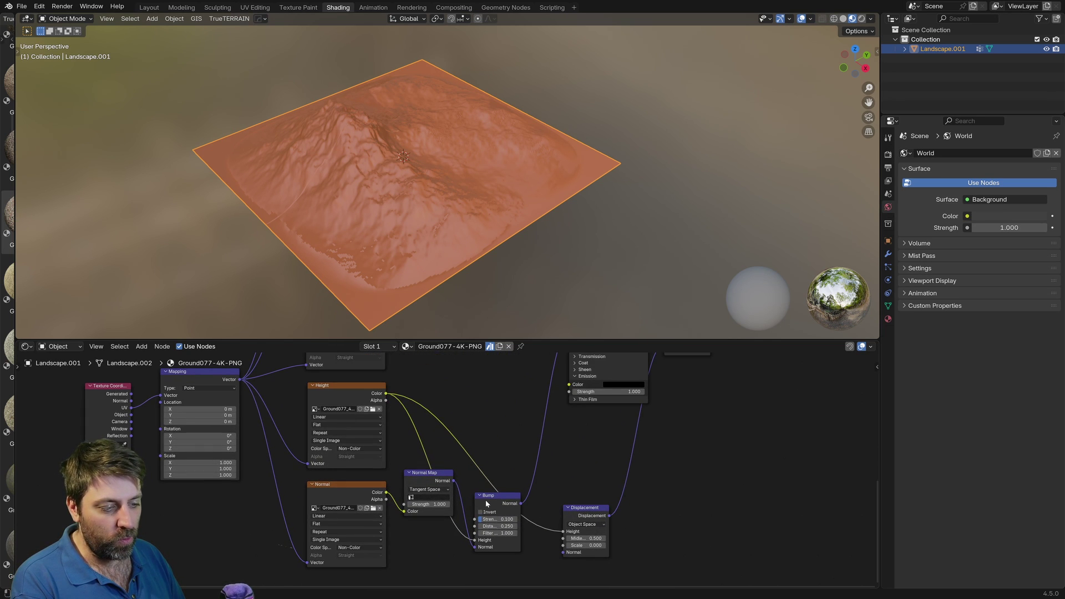
pyautogui.click(486, 504)
pyautogui.press('x')
pyautogui.moveTo(523, 459); pyautogui.dragTo(472, 485, button='middle')
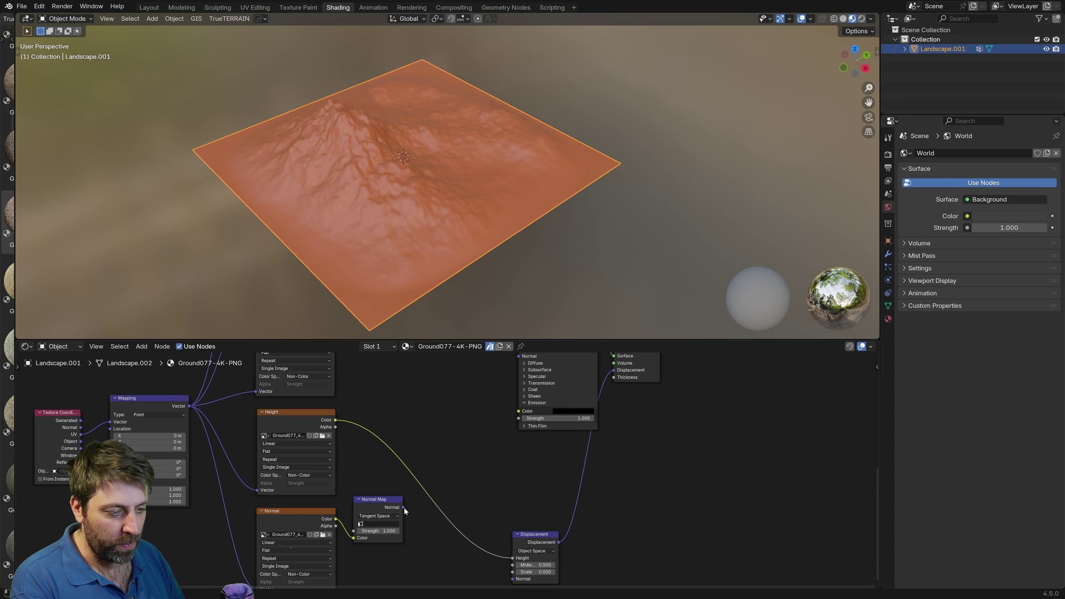
pyautogui.moveTo(403, 507); pyautogui.dragTo(514, 381)
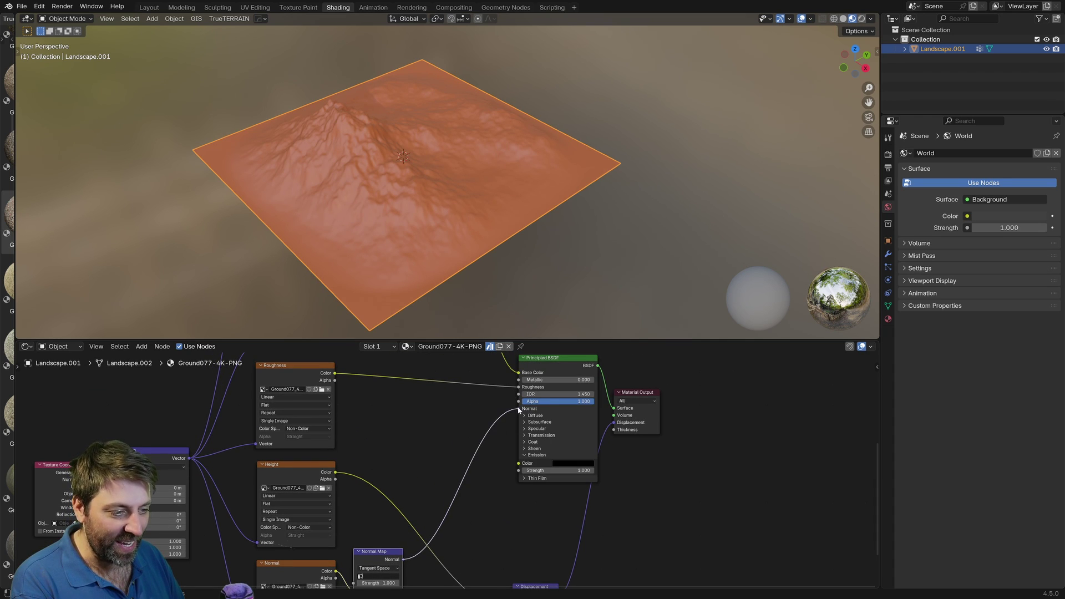
# Copy all Ground077-4K-PNG nodes except the Material Output into the Rock029-4K-PNG material and place them above its existing nodes.
pyautogui.scroll(-2, 463, 489)
pyautogui.scroll(-3, 465, 490)
pyautogui.moveTo(495, 365); pyautogui.dragTo(273, 580)
pyautogui.scroll(2, 524, 444)
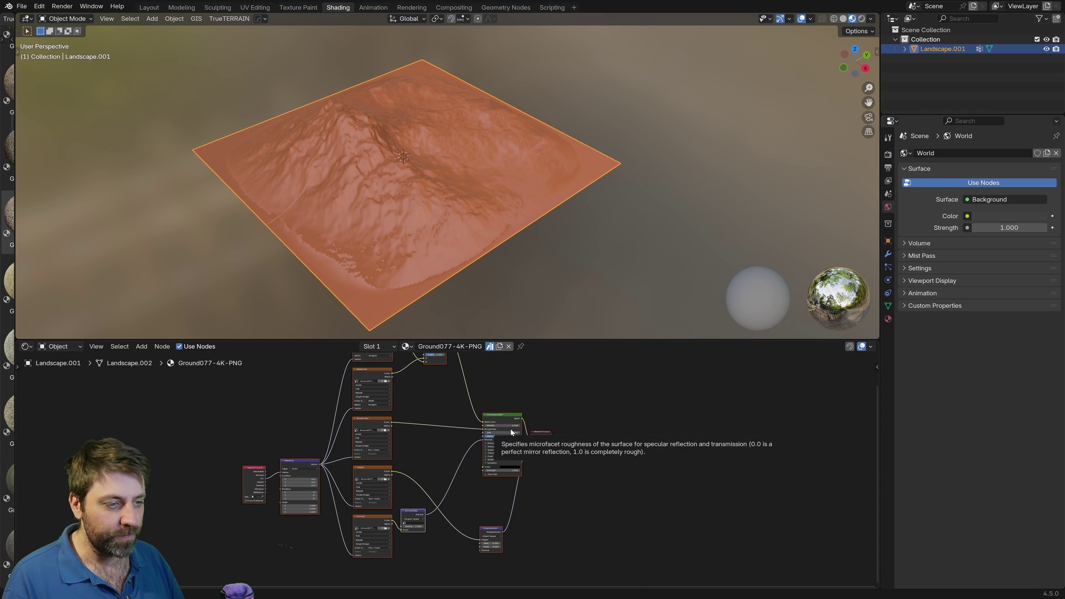
pyautogui.click(407, 348)
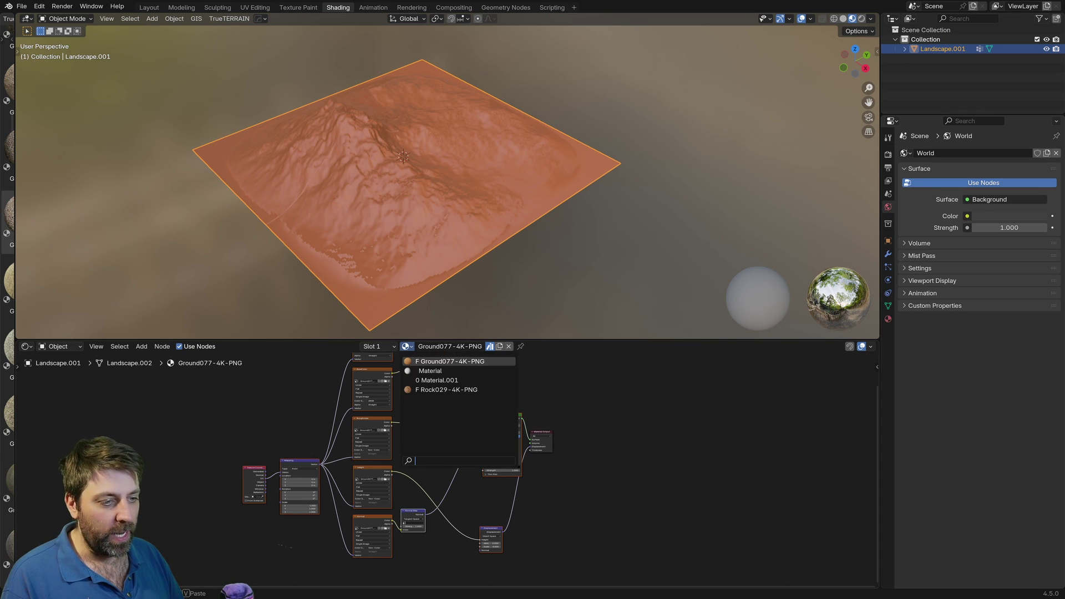
pyautogui.click(443, 388)
pyautogui.moveTo(467, 428); pyautogui.dragTo(488, 524, button='middle')
pyautogui.moveTo(461, 481); pyautogui.dragTo(502, 508, button='middle')
pyautogui.scroll(-2, 408, 451)
pyautogui.hotkey('ctrl', 'v')
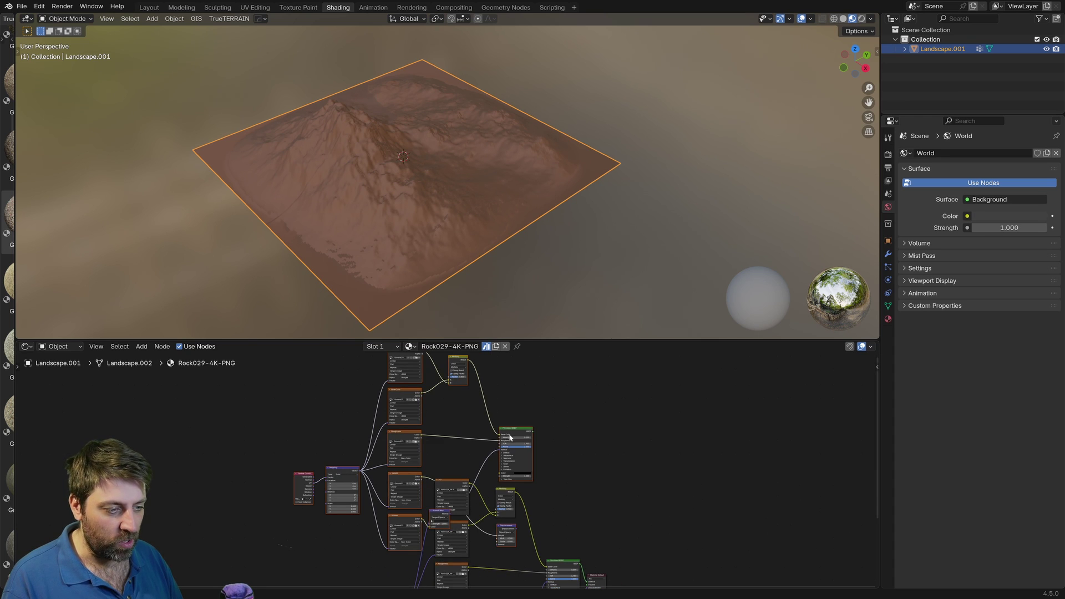
pyautogui.moveTo(517, 427); pyautogui.dragTo(562, 415)
pyautogui.scroll(5, 467, 486)
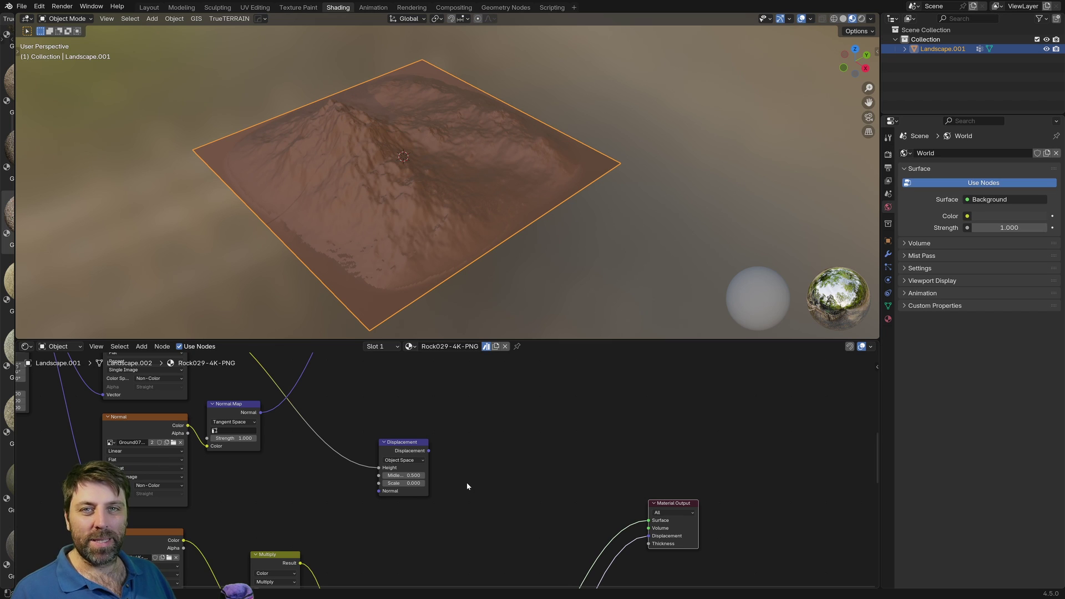
# Add a Mix Shader node and insert it between the rock's Principled BSDF and the Material Output's Surface input.
pyautogui.hotkey('shift', 'a')
pyautogui.write('mi')
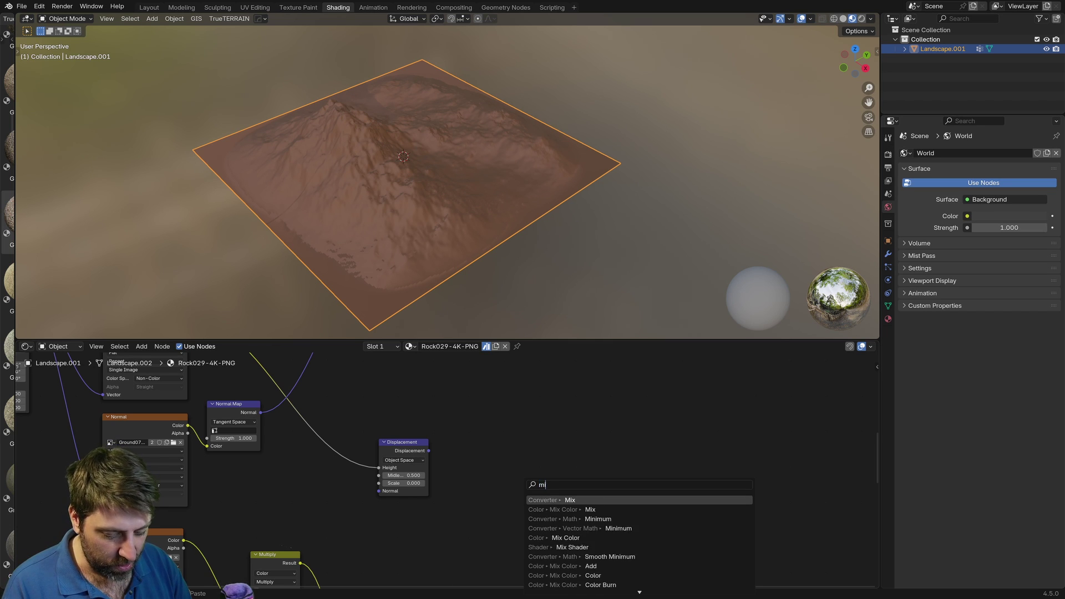
pyautogui.write('x')
pyautogui.press('Down')
pyautogui.press('Down')
pyautogui.press('Down')
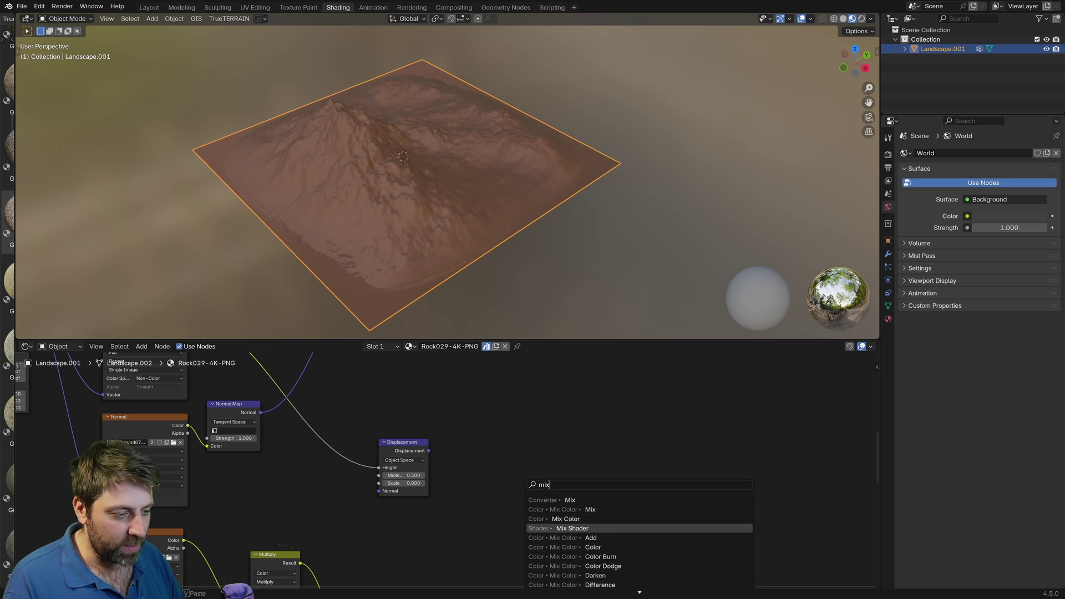
pyautogui.press('Return')
pyautogui.click(567, 474)
pyautogui.moveTo(549, 570); pyautogui.dragTo(544, 486, button='middle')
pyautogui.scroll(-3, 544, 486)
pyautogui.moveTo(604, 443)
pyautogui.mouseDown()
pyautogui.moveTo(539, 433)
pyautogui.moveTo(604, 443)
pyautogui.mouseUp()
# Feed the ground shader into the Mix Shader's first Shader input and the rock shader into its second.
pyautogui.scroll(-3, 508, 422)
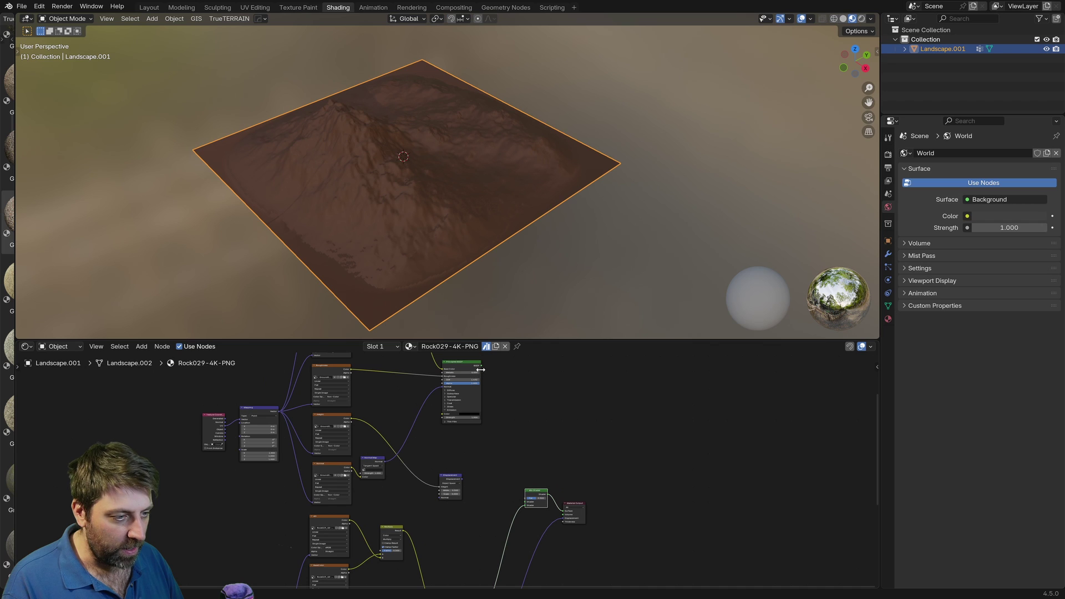
pyautogui.moveTo(524, 503); pyautogui.dragTo(524, 505)
pyautogui.scroll(12, 522, 498)
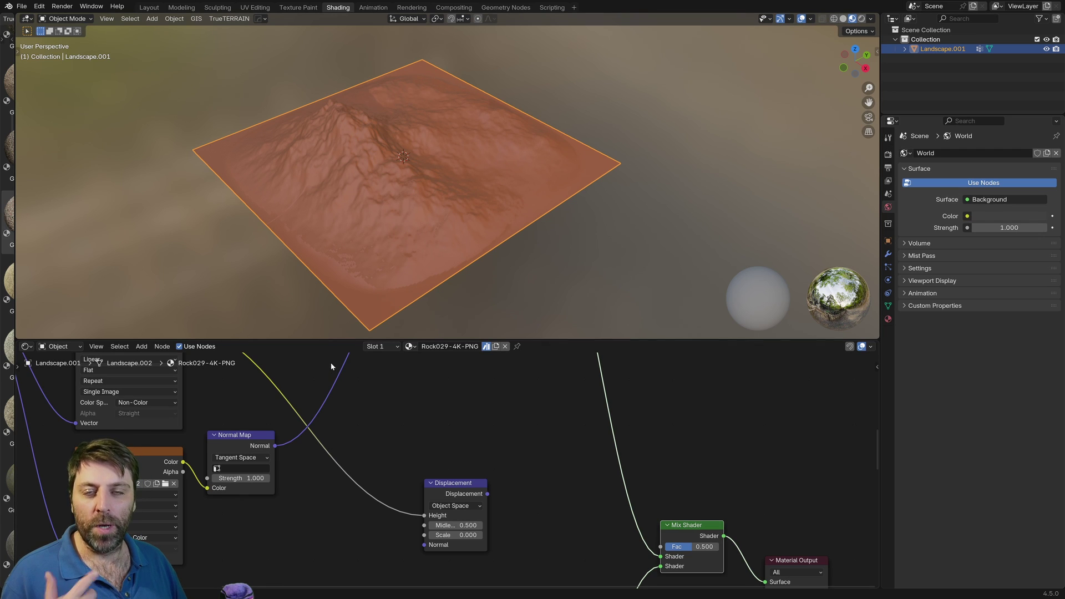
# Connect the Generated texture coordinates to the Mapping node's Vector input in both the ground and rock node groups.
pyautogui.moveTo(331, 367); pyautogui.dragTo(455, 527, button='middle')
pyautogui.scroll(2, 364, 442)
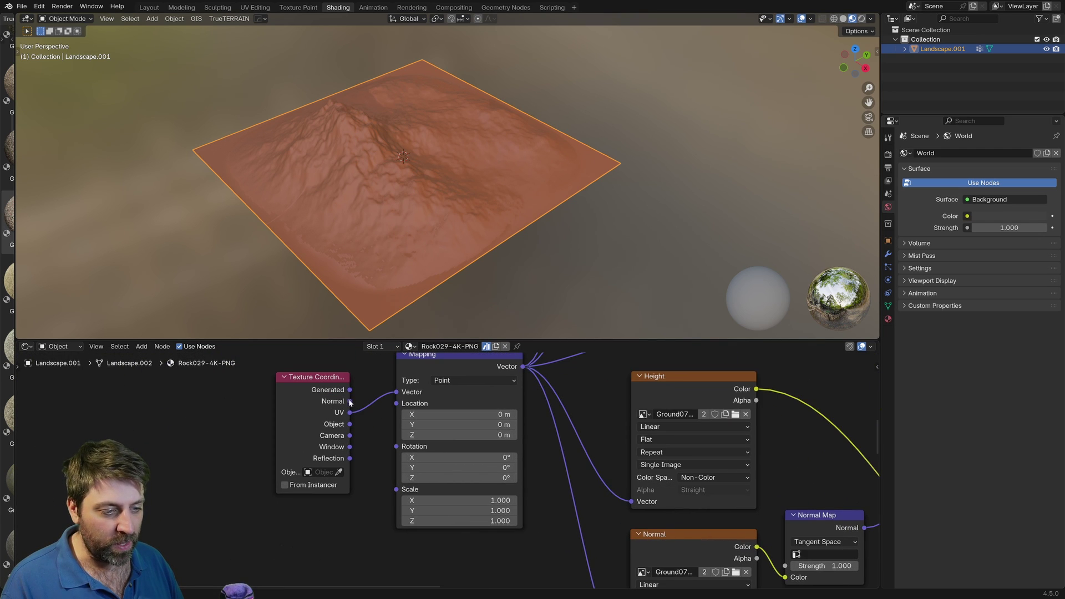
pyautogui.moveTo(349, 391); pyautogui.dragTo(395, 392)
pyautogui.moveTo(333, 485); pyautogui.dragTo(370, 408, button='middle')
pyautogui.scroll(-2, 370, 408)
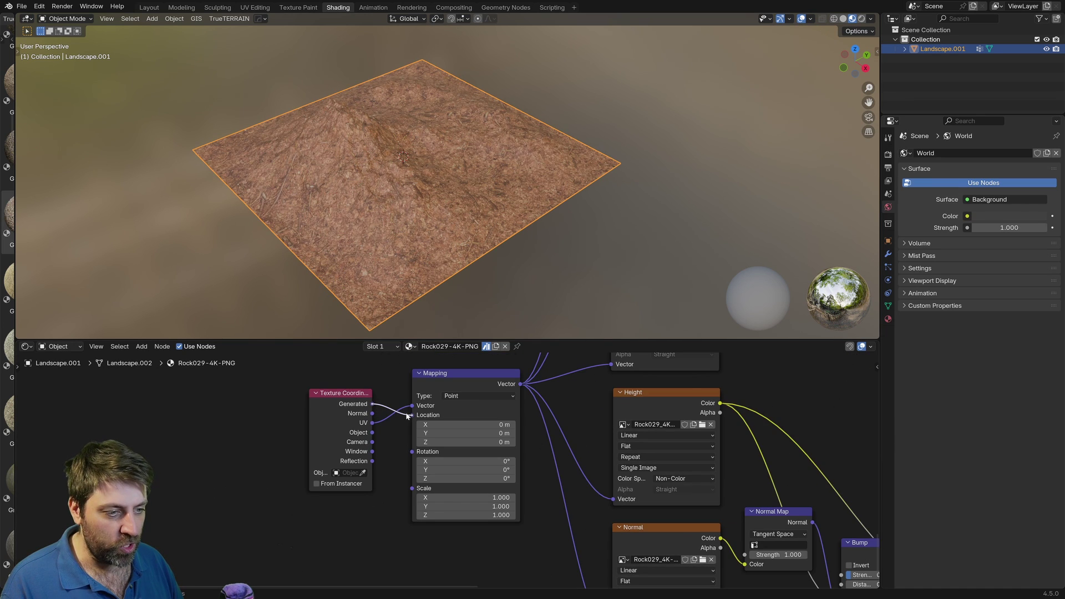
pyautogui.moveTo(413, 409); pyautogui.dragTo(412, 405)
# Set the rock Mapping node's X, Y and Z scale to 10.
pyautogui.click(488, 498)
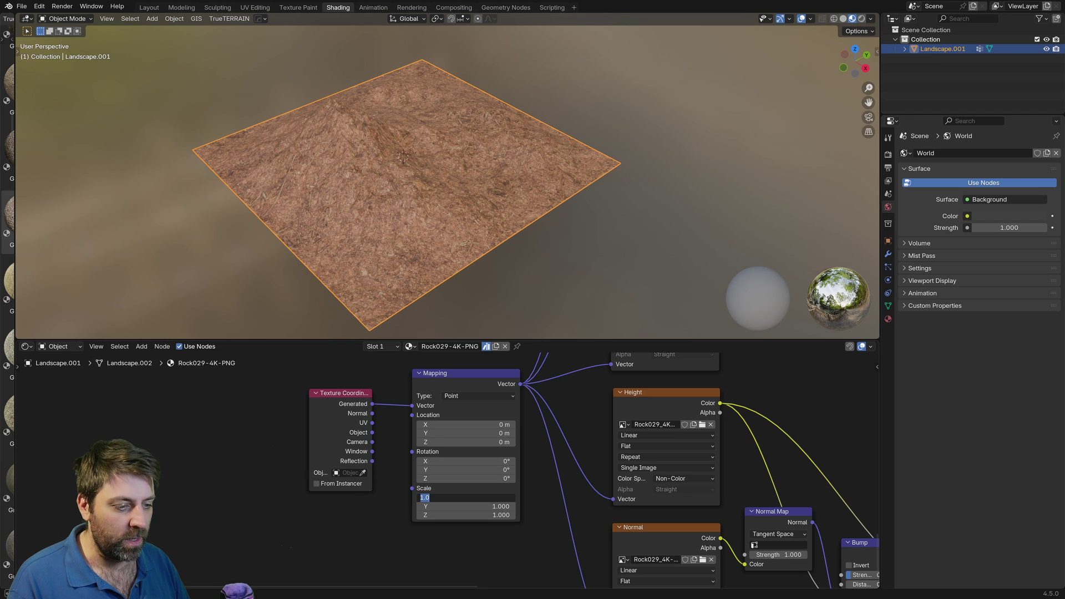
pyautogui.write('10')
pyautogui.press('Tab')
pyautogui.write('10')
pyautogui.press('Tab')
pyautogui.write('10')
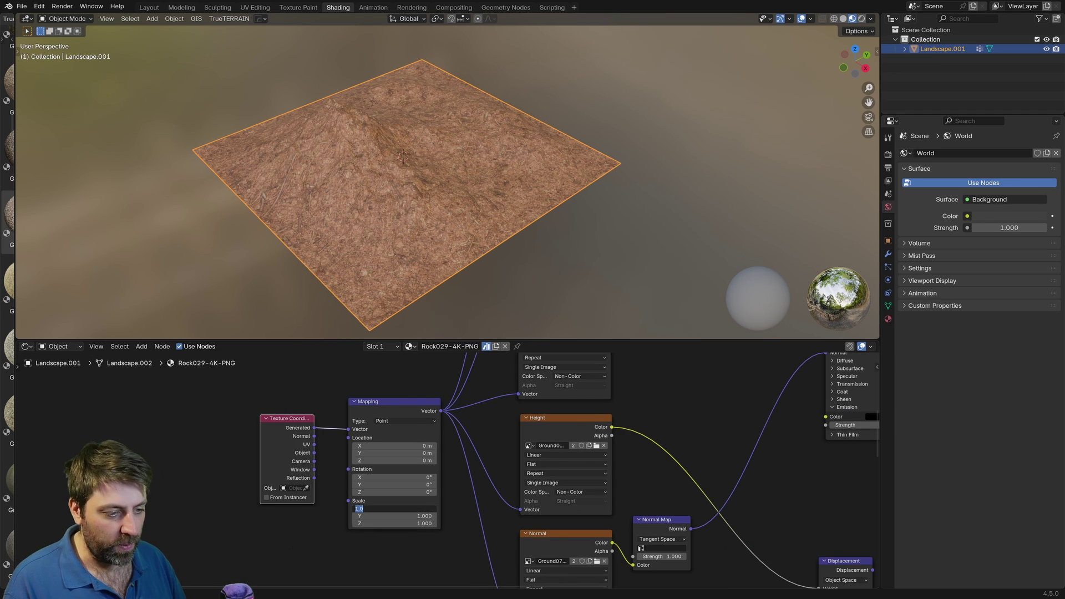
# Set the ground Mapping node's scale to 10 on all axes and view the tiled terrain up close.
pyautogui.write('10')
pyautogui.press('Tab')
pyautogui.write('10')
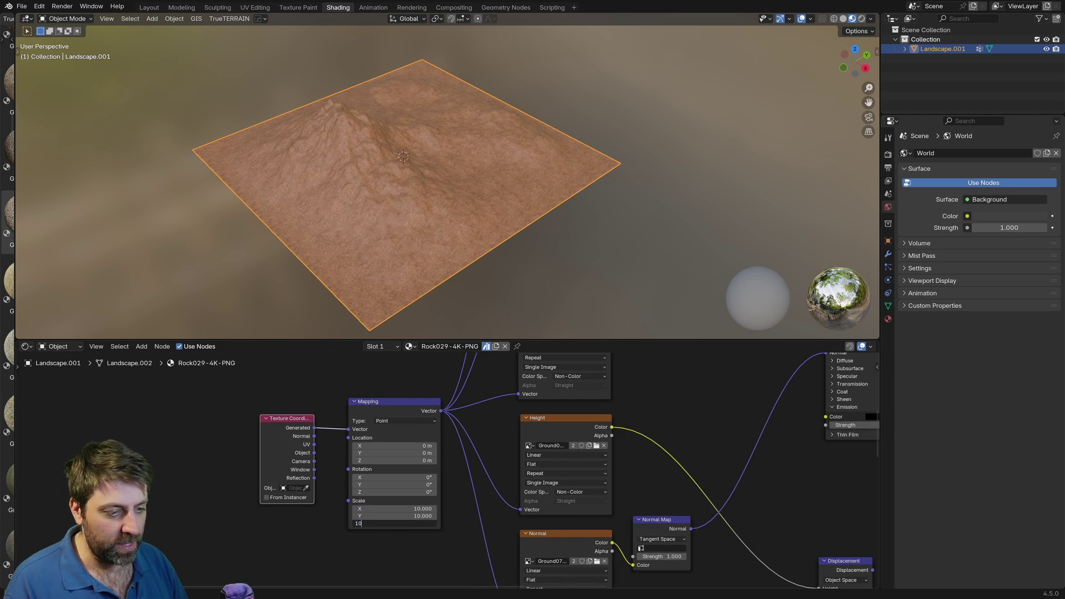
pyautogui.press('Return')
pyautogui.moveTo(543, 213); pyautogui.dragTo(481, 281, button='middle')
pyautogui.scroll(3, 508, 222)
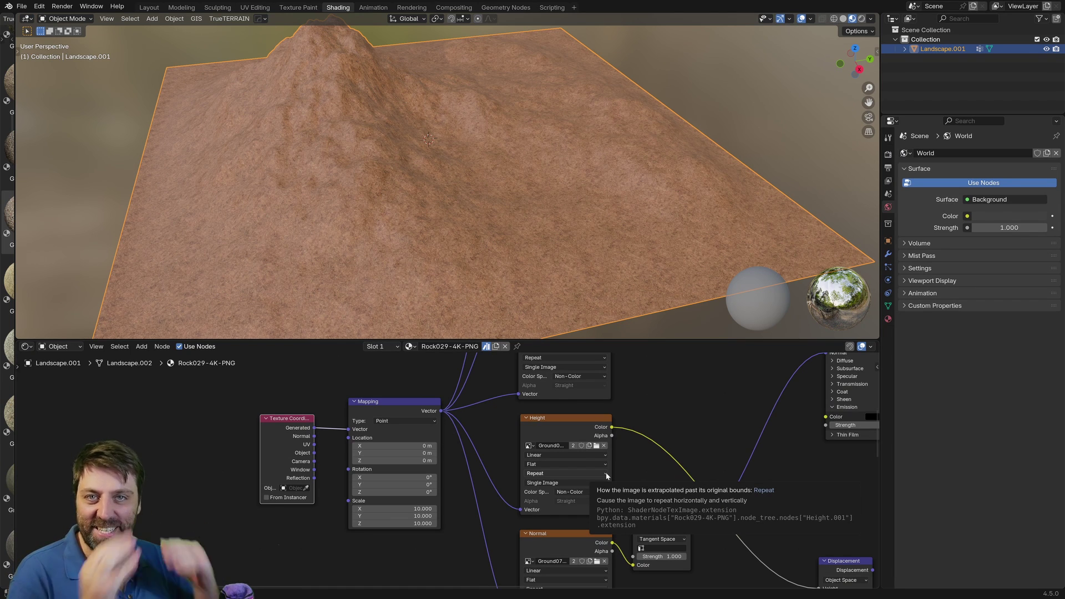
# Add a Geometry-type Attribute node reading SlopeMap between the Displacement and Mix Shader nodes.
pyautogui.moveTo(726, 493); pyautogui.dragTo(226, 372, button='middle')
pyautogui.scroll(1, 434, 415)
pyautogui.hotkey('shift', 'a')
pyautogui.moveTo(435, 430)
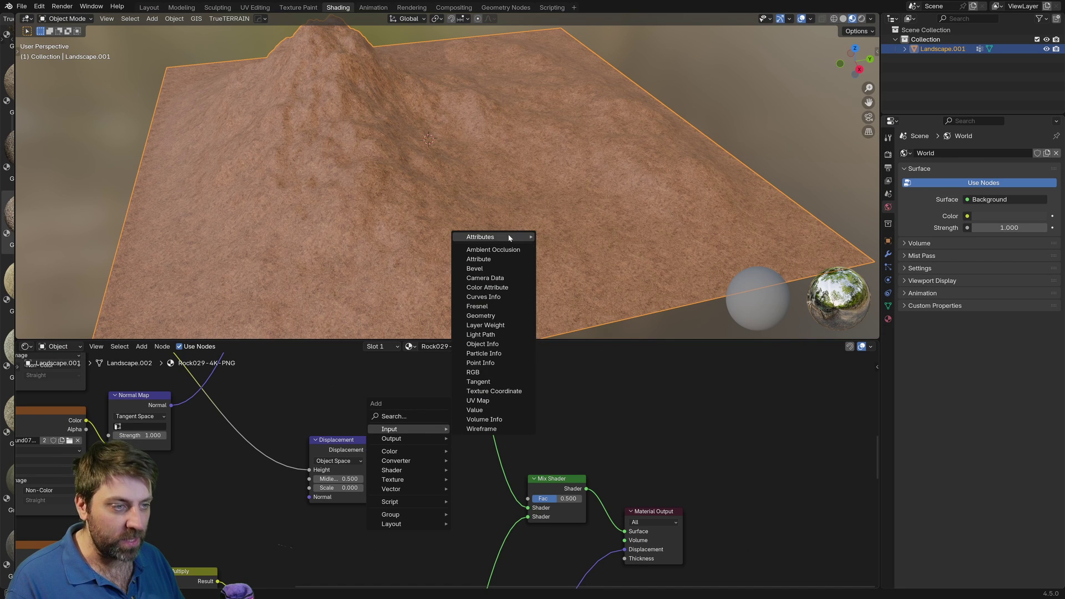
pyautogui.moveTo(508, 237)
pyautogui.click(559, 238)
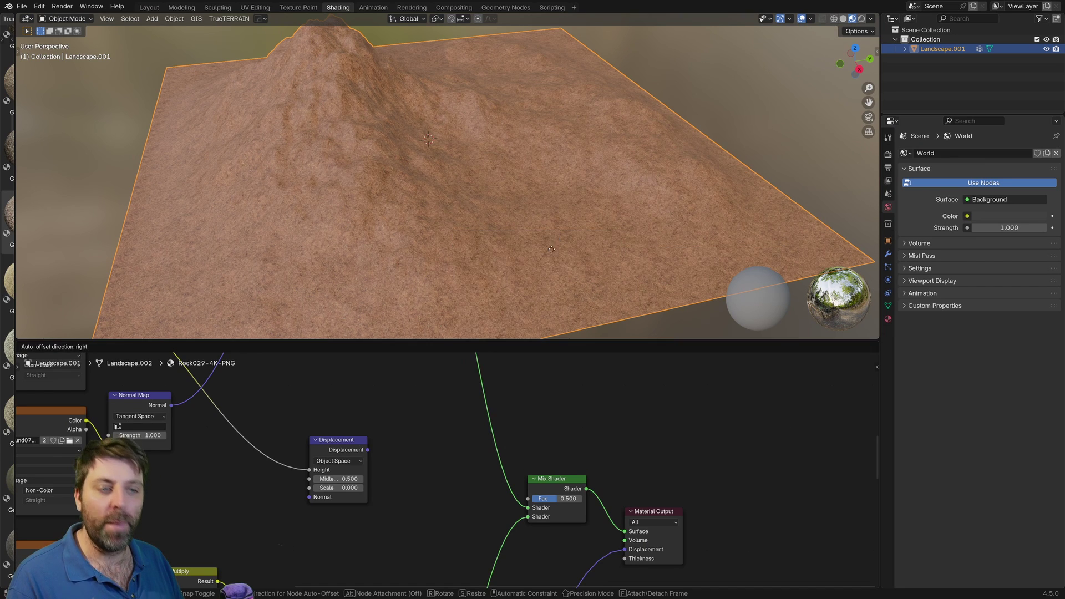
pyautogui.click(412, 447)
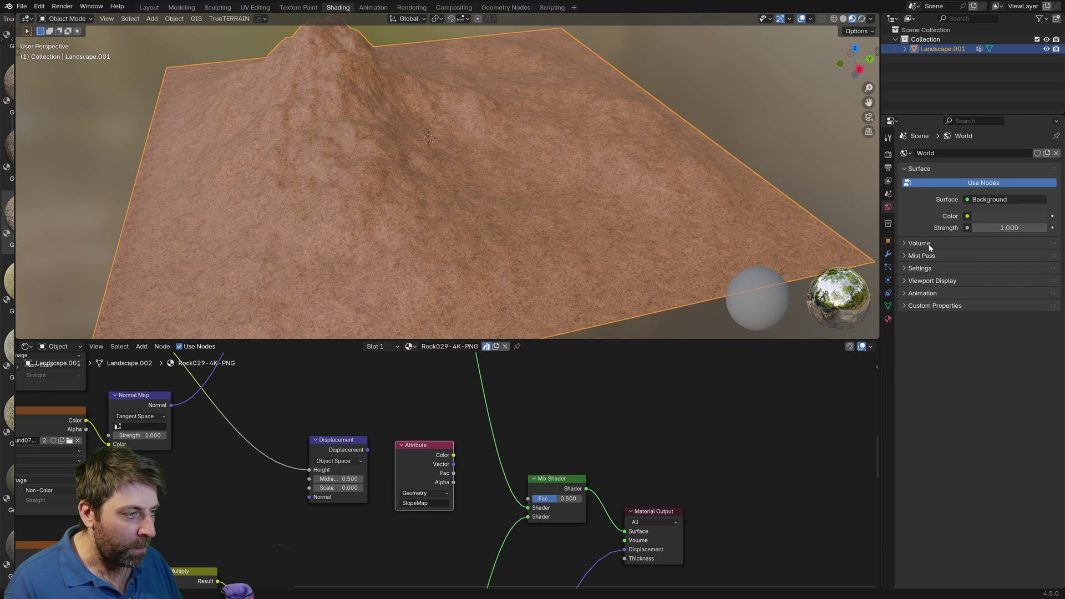
# Check the landscape mesh's attribute and color attribute lists for the SlopeMap name.
pyautogui.click(888, 305)
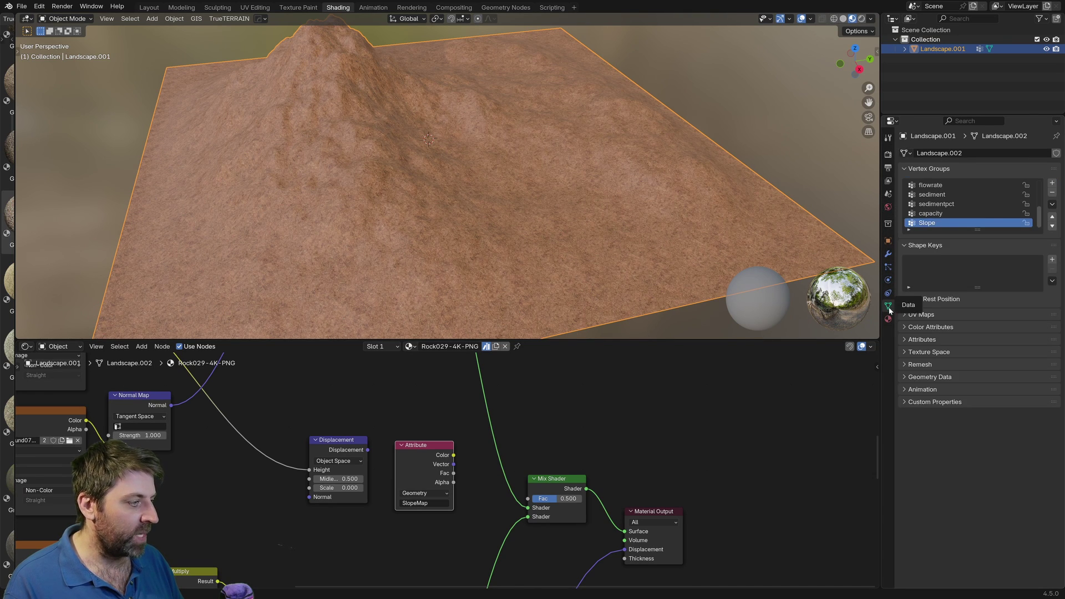
pyautogui.click(910, 339)
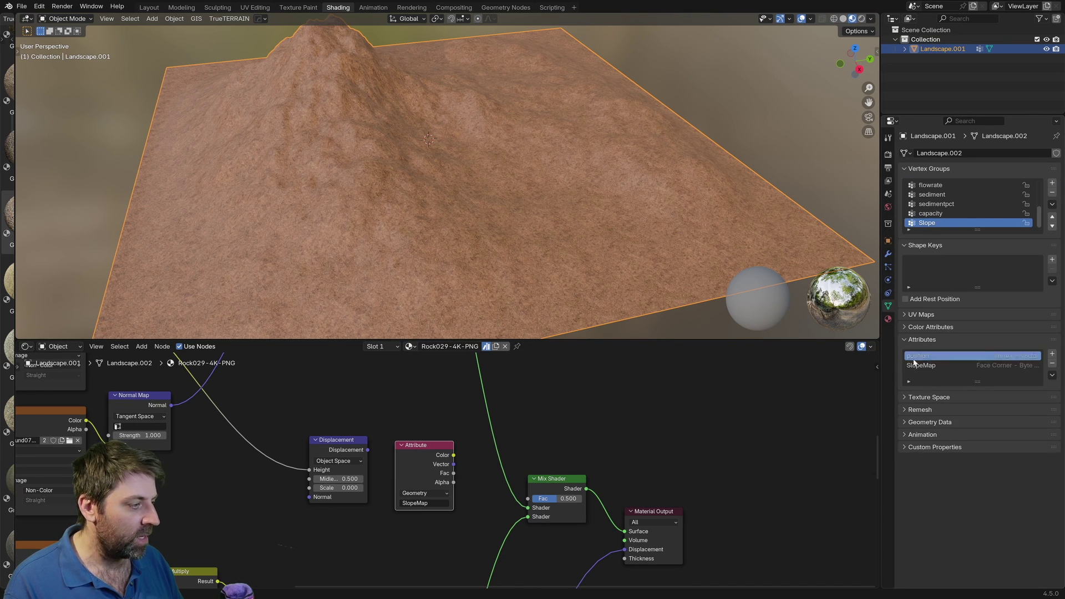
pyautogui.click(907, 327)
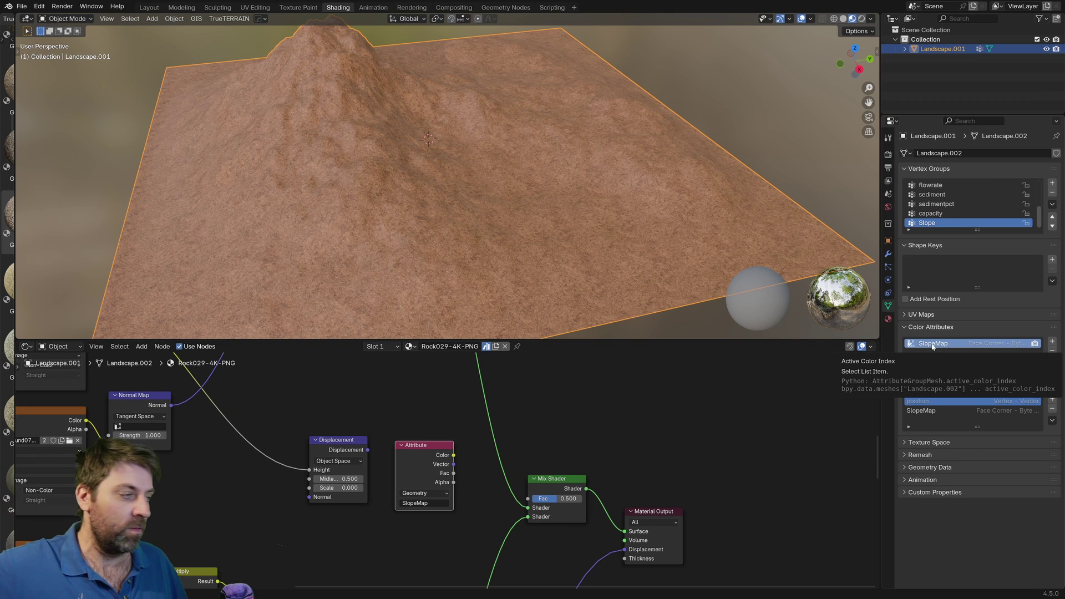
# Connect the SlopeMap Attribute node's Color output to the Mix Shader's Fac input and inspect the blended mountain up close.
pyautogui.moveTo(626, 448); pyautogui.dragTo(618, 410, button='middle')
pyautogui.scroll(1, 475, 434)
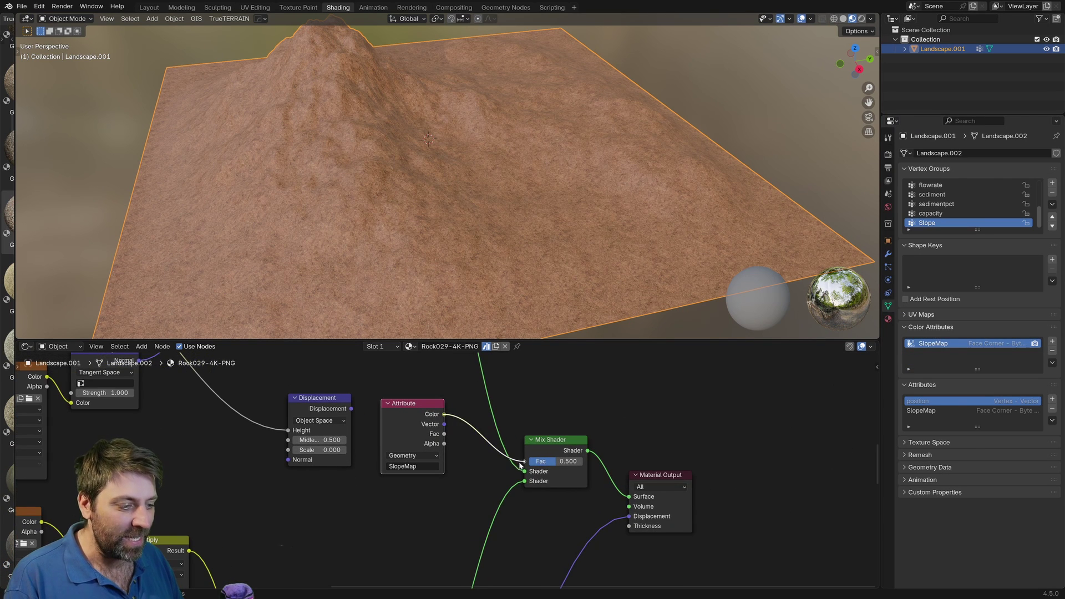
pyautogui.moveTo(523, 464); pyautogui.dragTo(524, 461)
pyautogui.scroll(2, 558, 213)
pyautogui.moveTo(630, 216); pyautogui.dragTo(513, 261, button='middle')
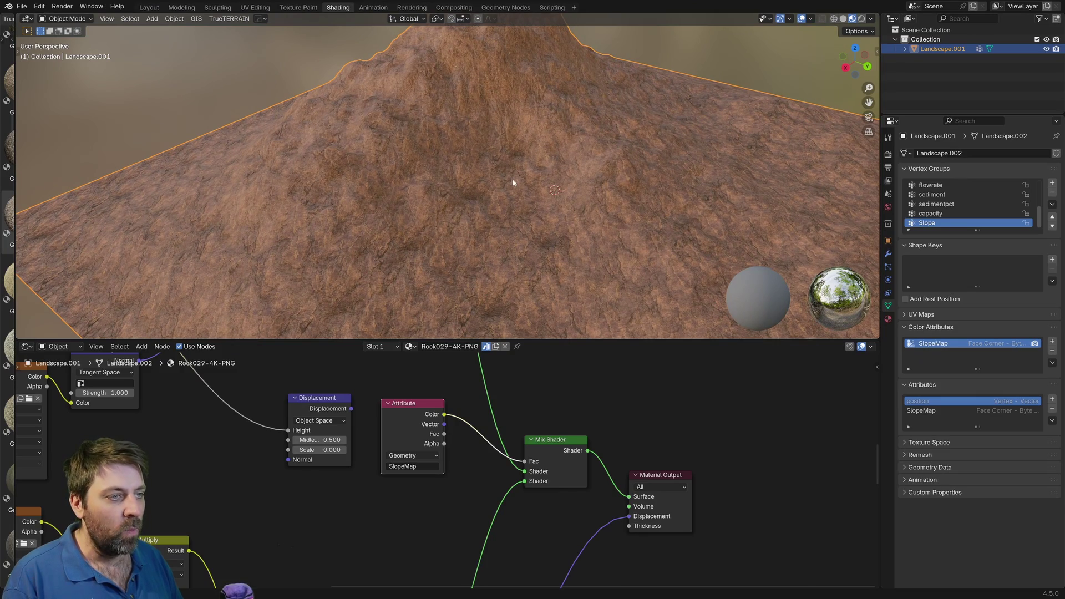
pyautogui.scroll(3, 482, 206)
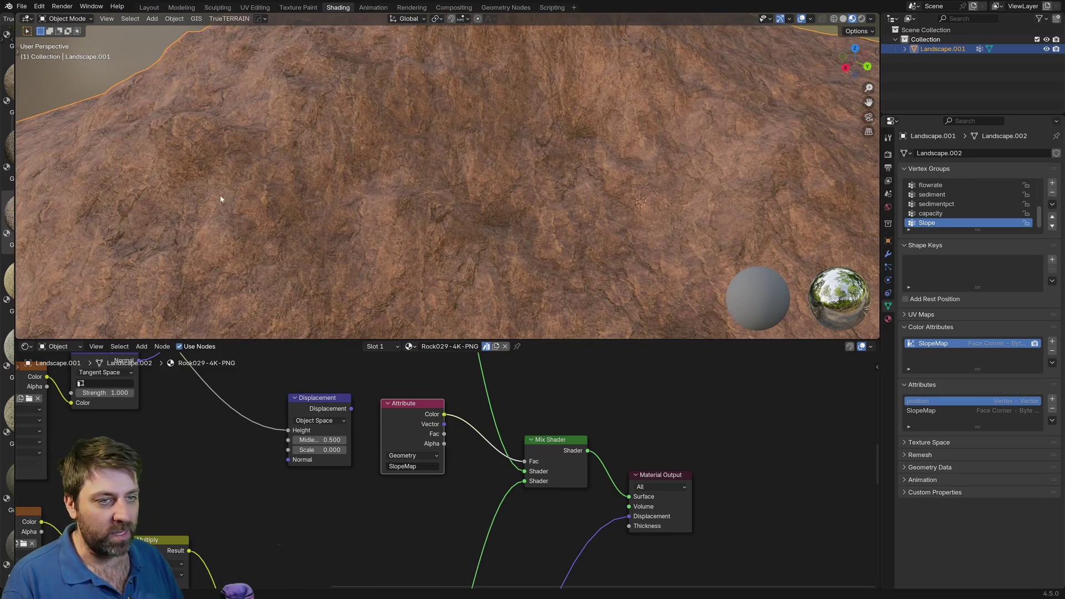
pyautogui.scroll(2, 510, 164)
pyautogui.moveTo(510, 164); pyautogui.dragTo(468, 259, button='middle')
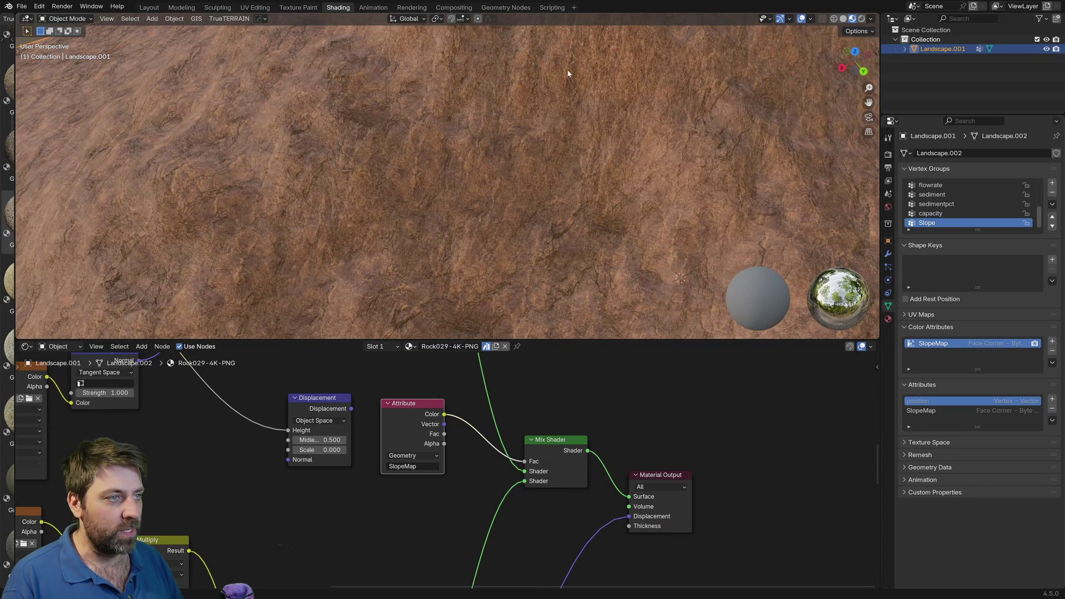
pyautogui.keyDown('shift'); pyautogui.moveTo(575, 64); pyautogui.dragTo(564, 187, button='middle'); pyautogui.keyUp('shift')
pyautogui.scroll(-2, 587, 422)
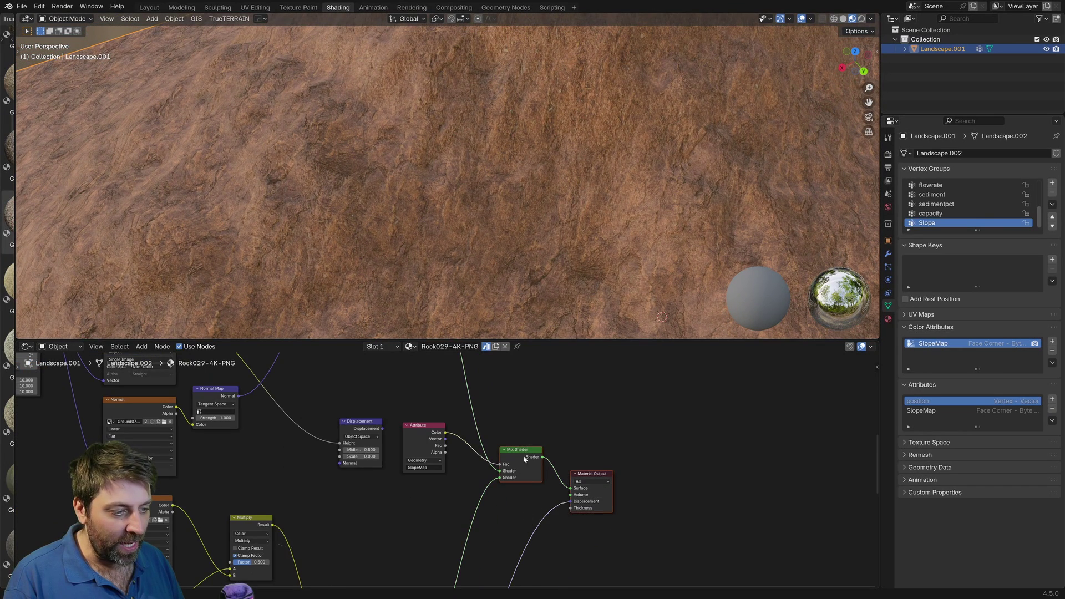
# Insert a Color Ramp between the SlopeMap attribute and the Mix Shader, and shift its inner stop to position 0.687.
pyautogui.moveTo(608, 419); pyautogui.dragTo(520, 519)
pyautogui.press('g')
pyautogui.click(700, 447)
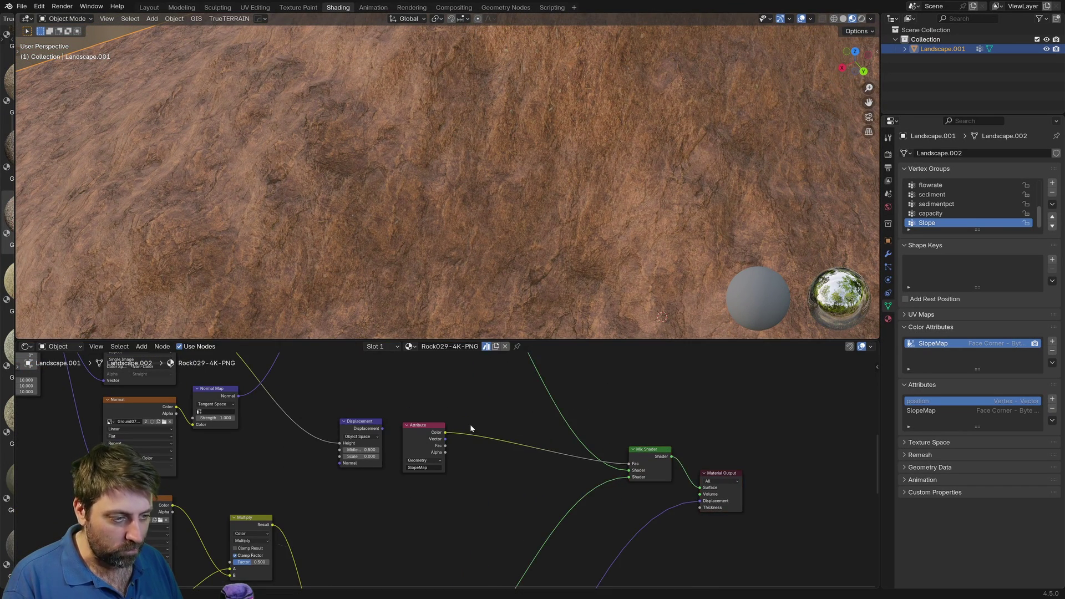
pyautogui.hotkey('shift', 'a')
pyautogui.moveTo(467, 423)
pyautogui.write('col')
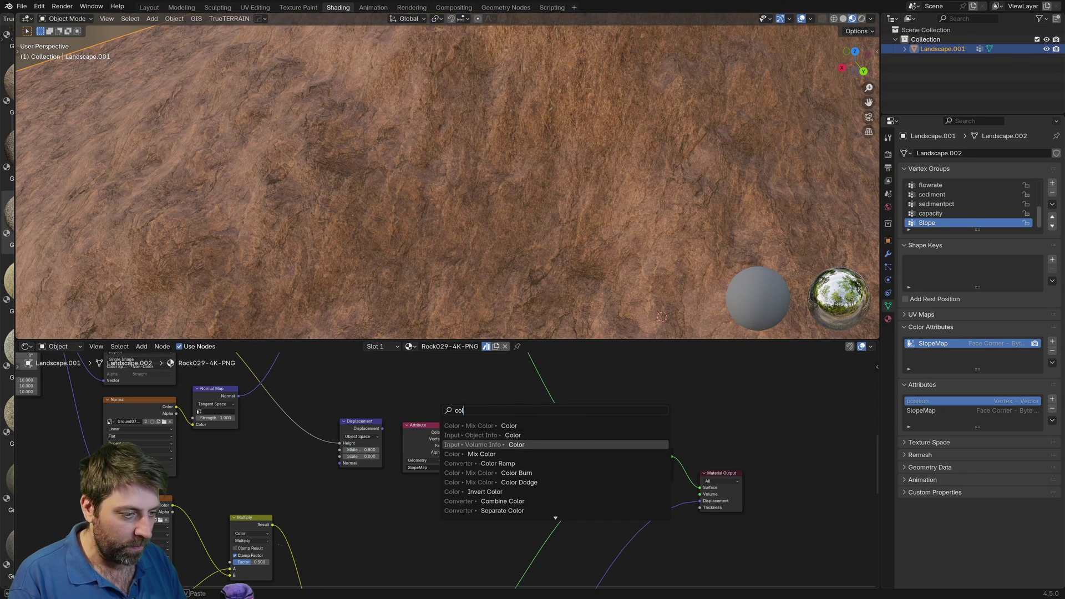
pyautogui.click(480, 463)
pyautogui.click(454, 424)
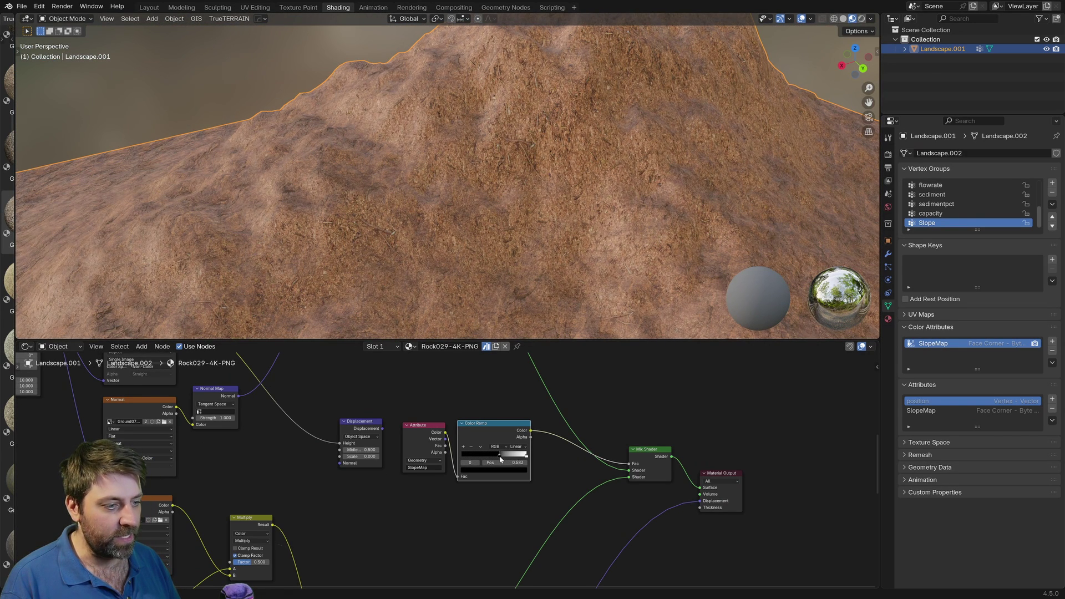
pyautogui.moveTo(499, 456)
pyautogui.mouseDown()
pyautogui.moveTo(448, 455)
pyautogui.moveTo(507, 457)
pyautogui.mouseUp()
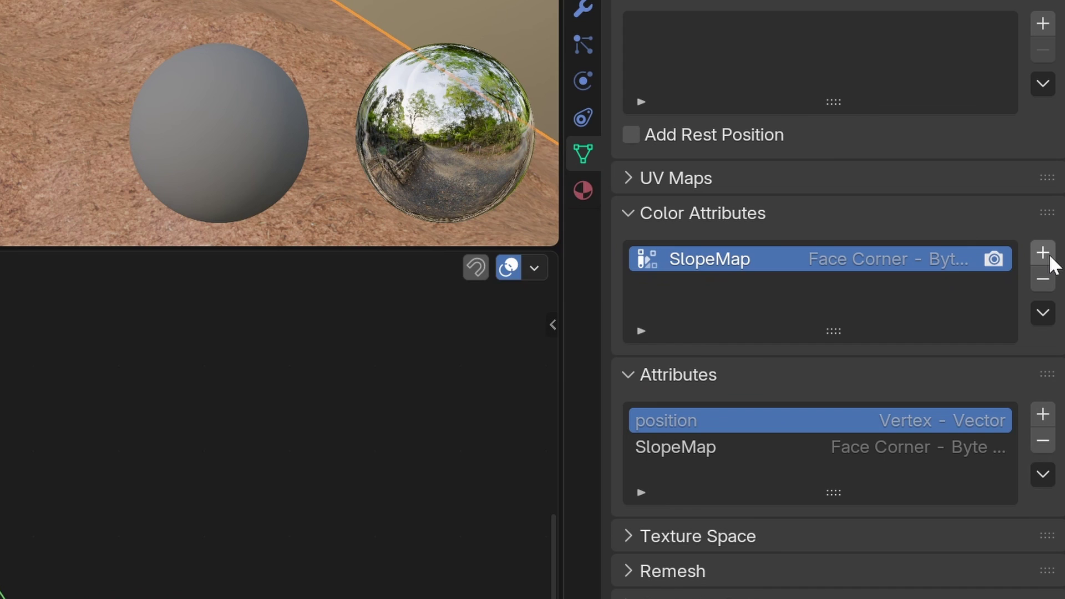
# Add a Face Corner, Byte Color color attribute named Flow to the landscape mesh.
pyautogui.click(1043, 253)
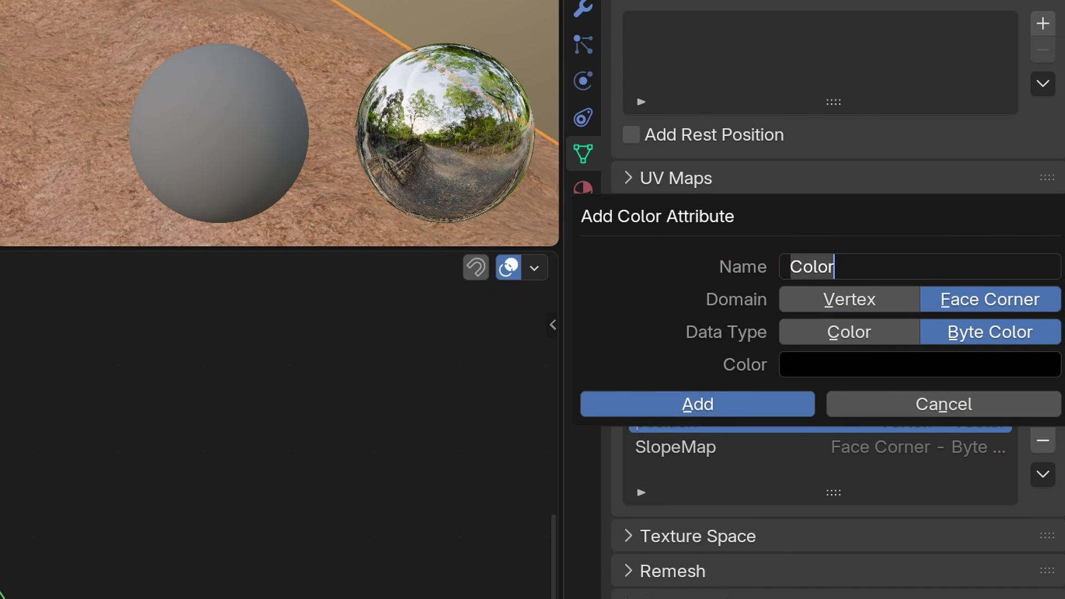
pyautogui.press('Right')
pyautogui.press('BackSpace')
pyautogui.press('BackSpace')
pyautogui.press('BackSpace')
pyautogui.press('BackSpace')
pyautogui.write('Flow')
pyautogui.press('Return')
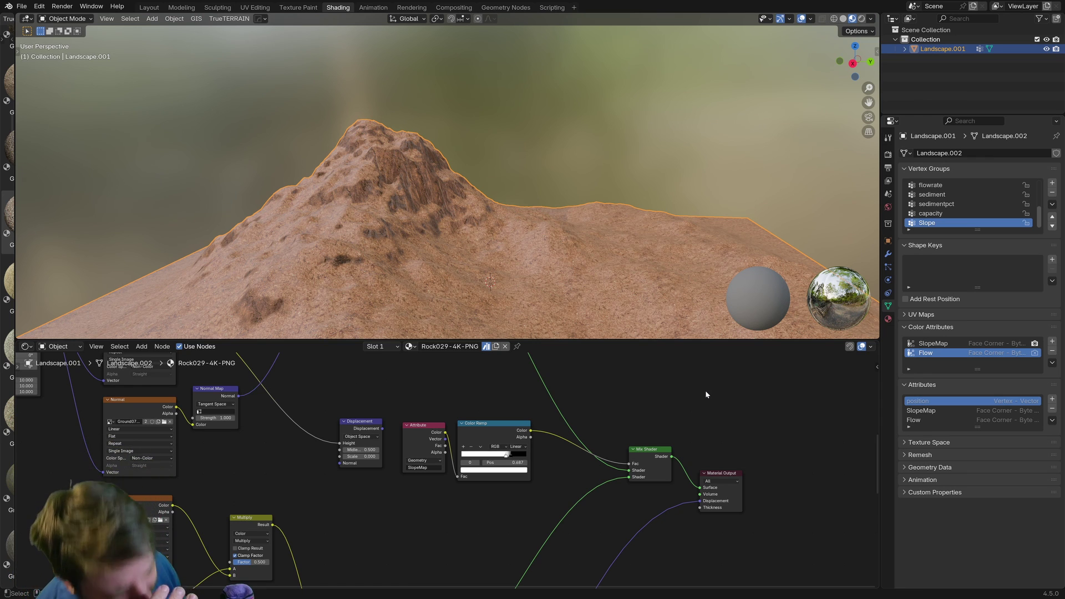
# Put the landscape in Weight Paint mode and make flowrate its active vertex group.
pyautogui.click(65, 18)
pyautogui.click(84, 71)
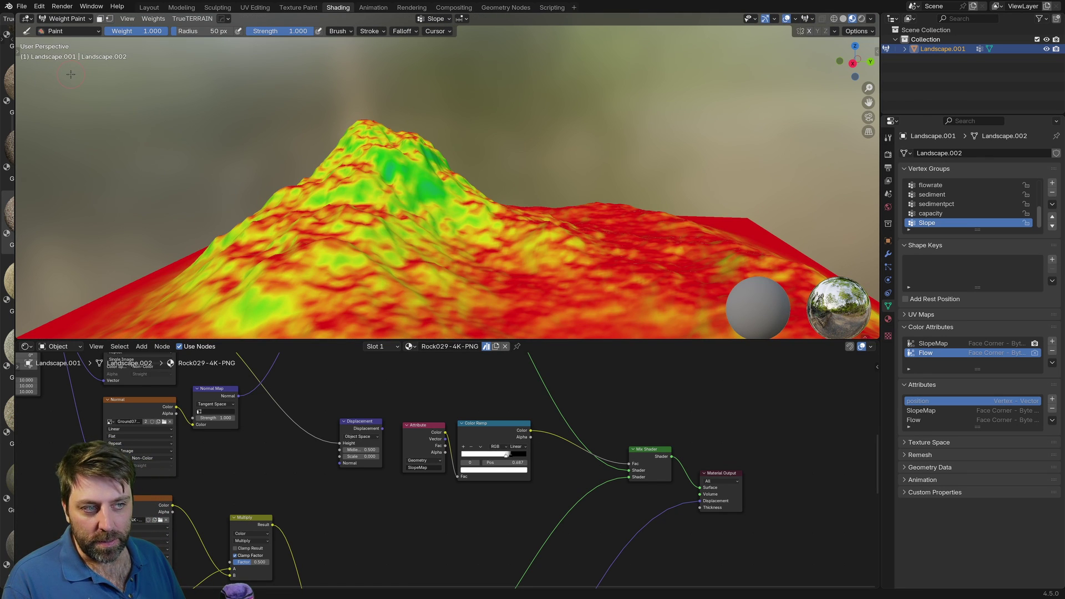
pyautogui.click(941, 186)
pyautogui.moveTo(740, 175); pyautogui.dragTo(691, 211, button='middle')
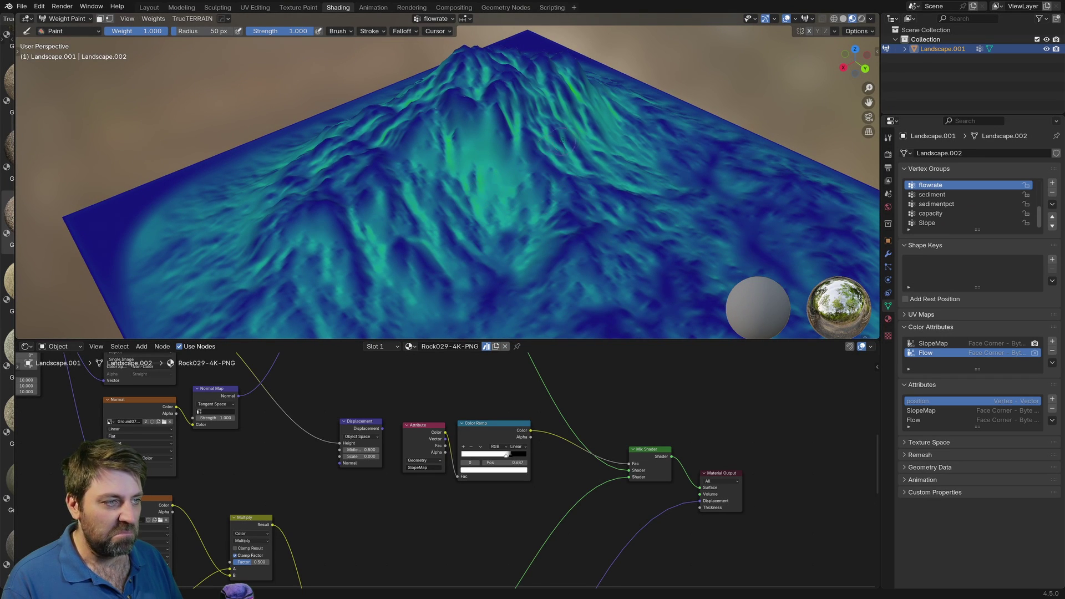
pyautogui.click(434, 19)
# Switch the landscape to Vertex Paint mode and make Flow the active color attribute.
pyautogui.click(74, 19)
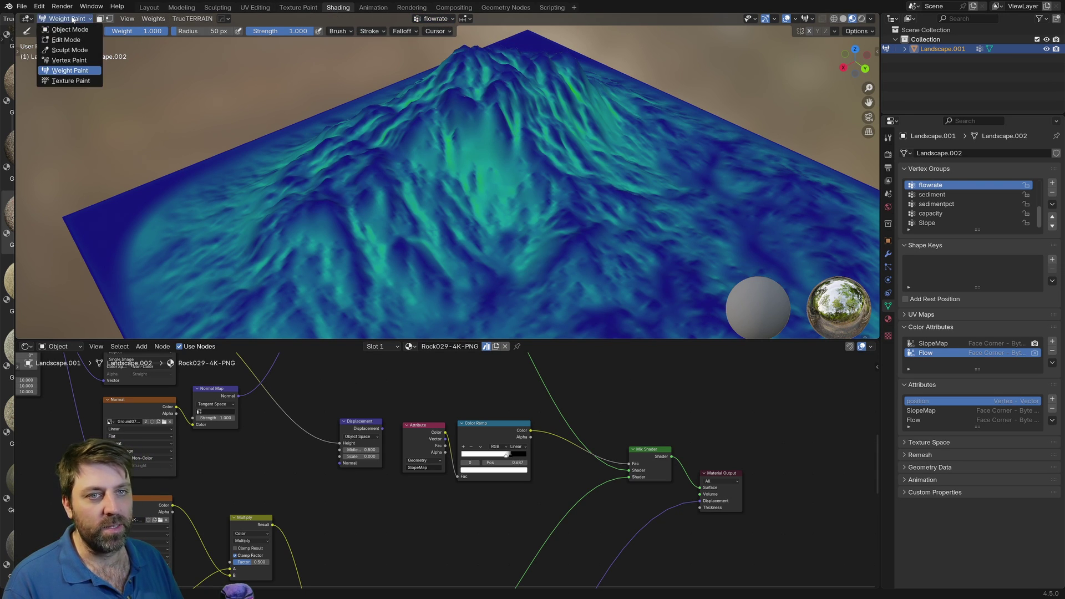
pyautogui.click(83, 49)
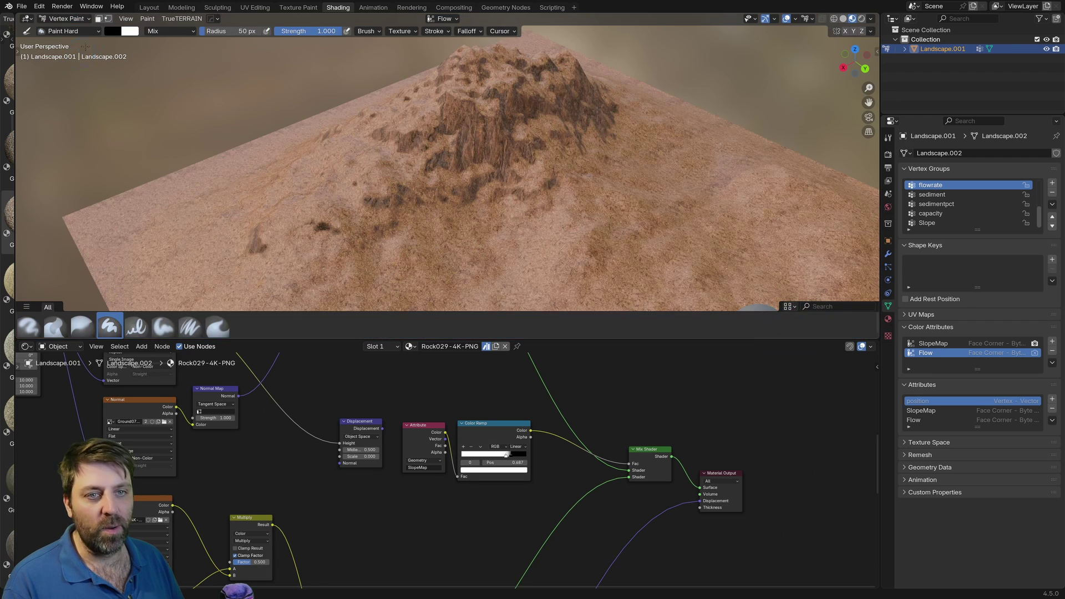
pyautogui.click(446, 21)
pyautogui.click(407, 40)
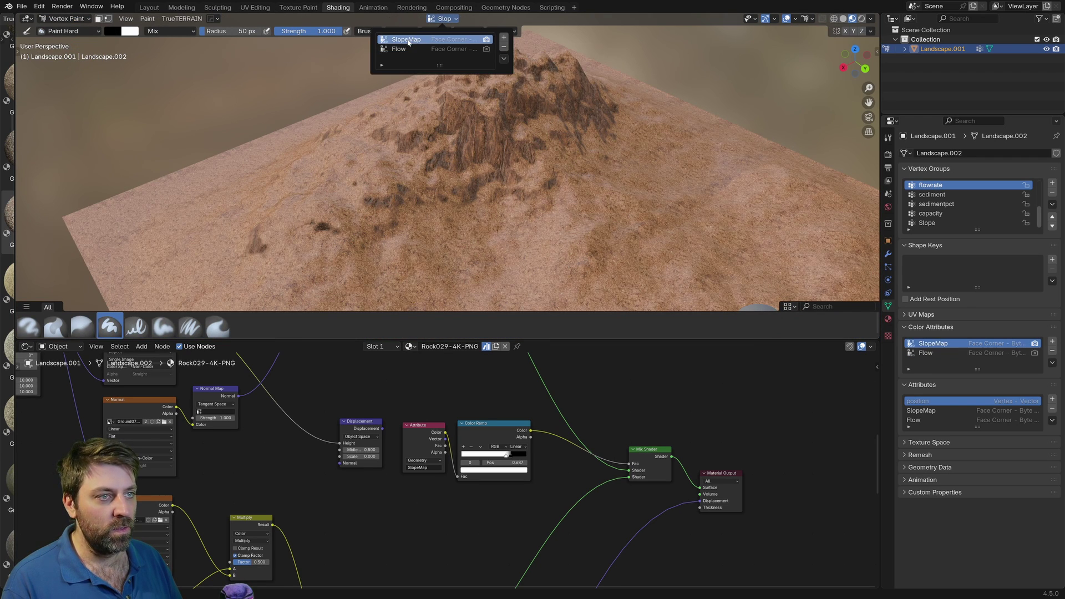
pyautogui.click(443, 21)
pyautogui.click(443, 20)
pyautogui.click(383, 50)
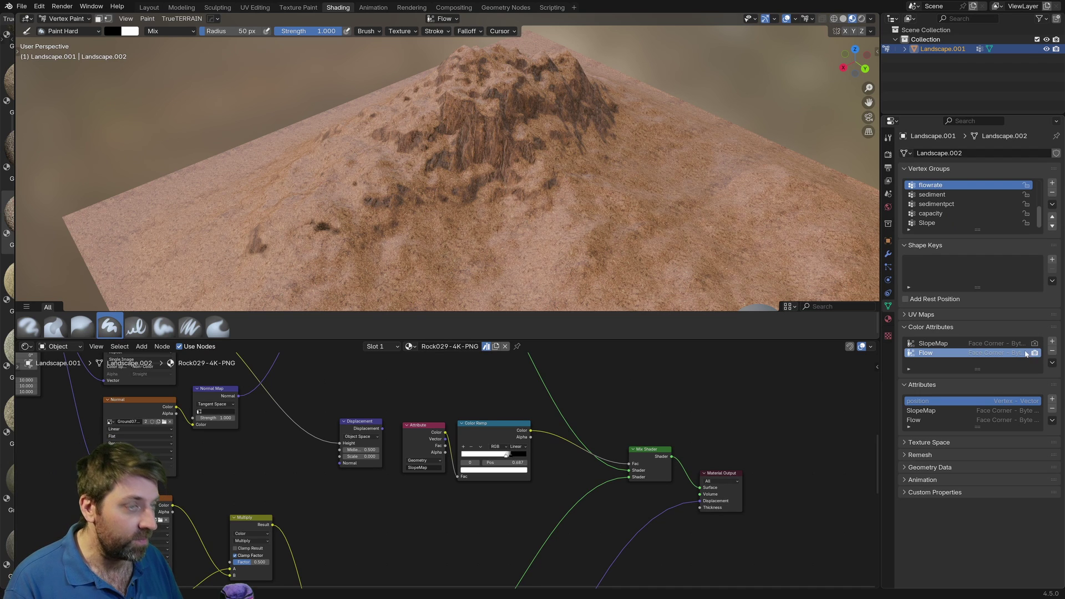
# Generate the Flow vertex colors from the flowrate weights and return to Object Mode.
pyautogui.click(147, 18)
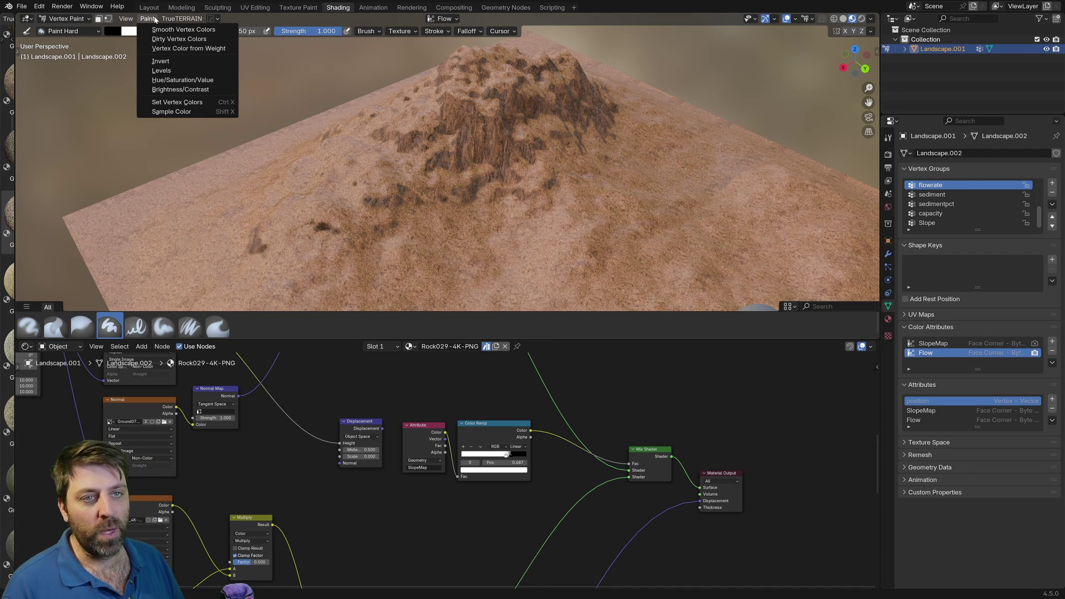
pyautogui.click(179, 48)
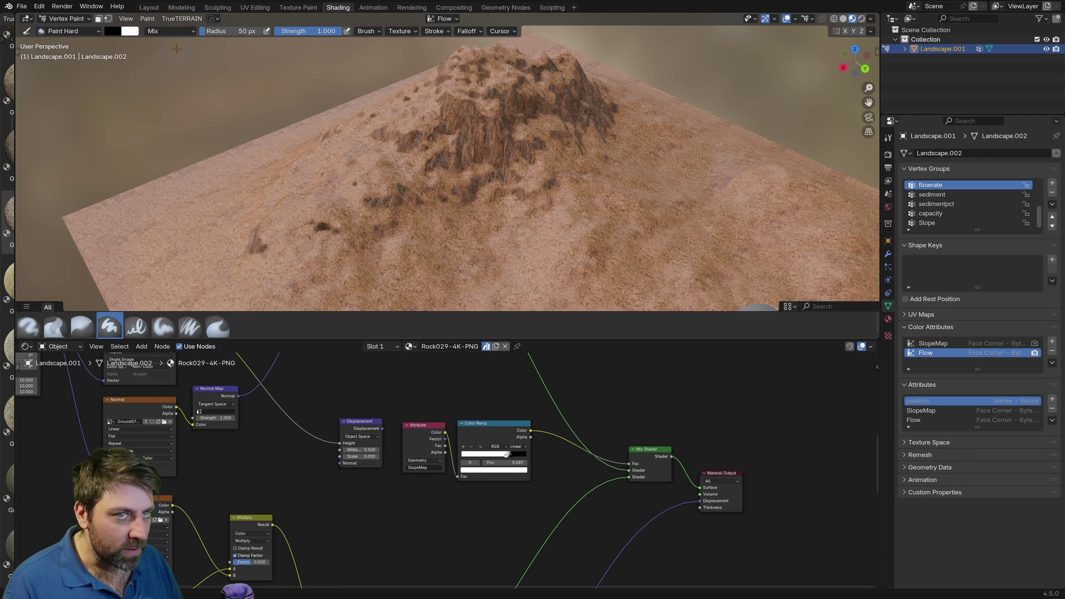
pyautogui.click(71, 21)
pyautogui.click(63, 30)
# Add a helper cube to the scene and apply the online Ground062L material to it.
pyautogui.scroll(-2, 500, 585)
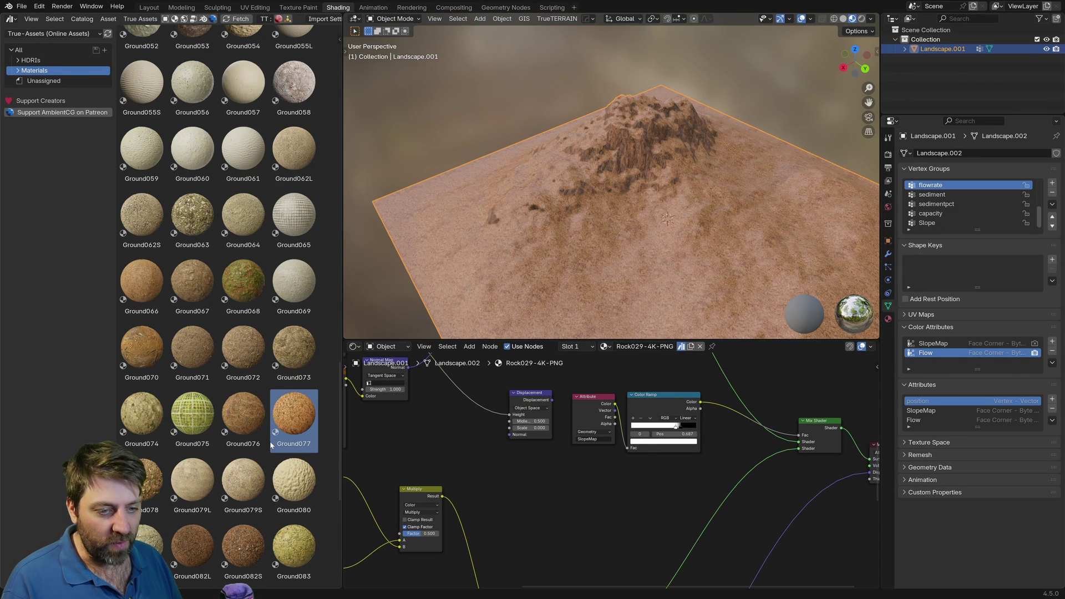
pyautogui.scroll(-5, 270, 441)
pyautogui.click(209, 406)
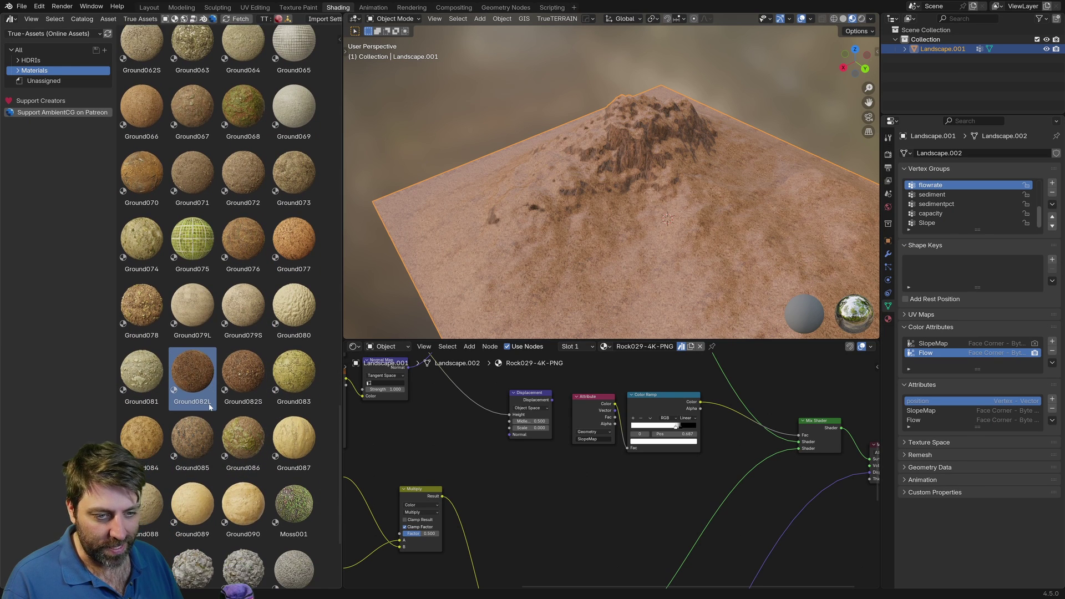
pyautogui.scroll(-3, 210, 407)
pyautogui.scroll(-2, 419, 254)
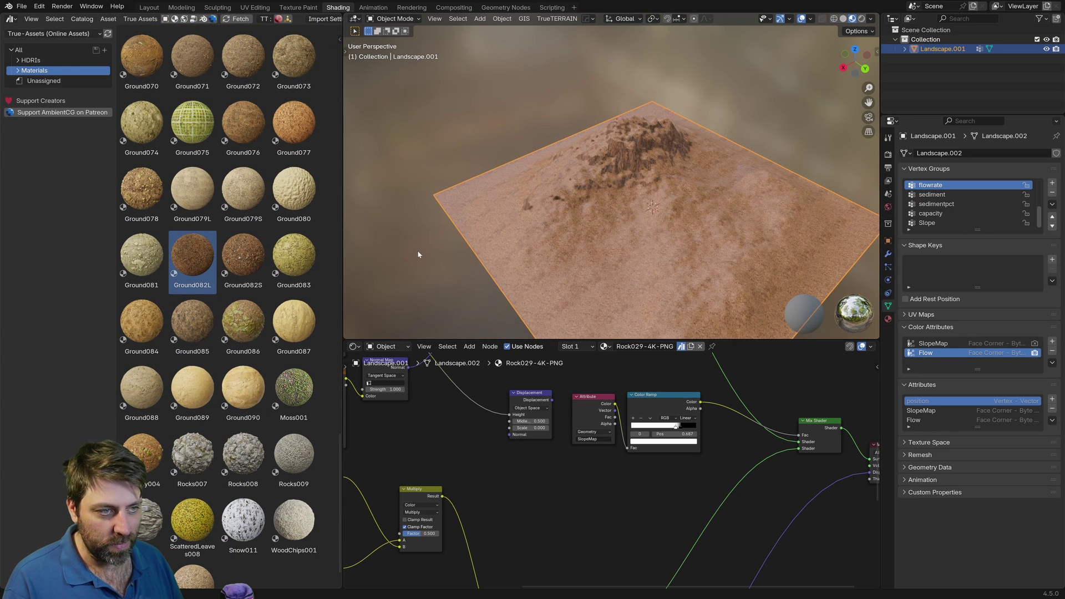
pyautogui.keyDown('shift'); pyautogui.moveTo(444, 230); pyautogui.dragTo(461, 219, button='middle'); pyautogui.keyUp('shift')
pyautogui.hotkey('shift', 'a')
pyautogui.click(544, 240)
pyautogui.moveTo(202, 251); pyautogui.dragTo(553, 162)
pyautogui.scroll(3, 195, 342)
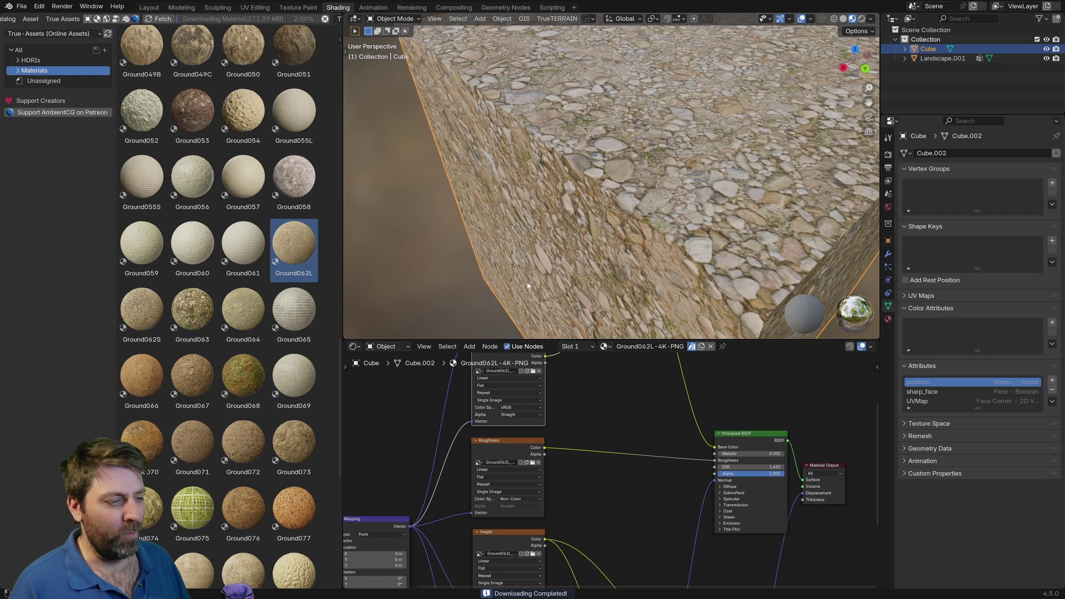
# Copy the Ground062L material's shader nodes from the cube and delete the cube.
pyautogui.scroll(-3, 776, 501)
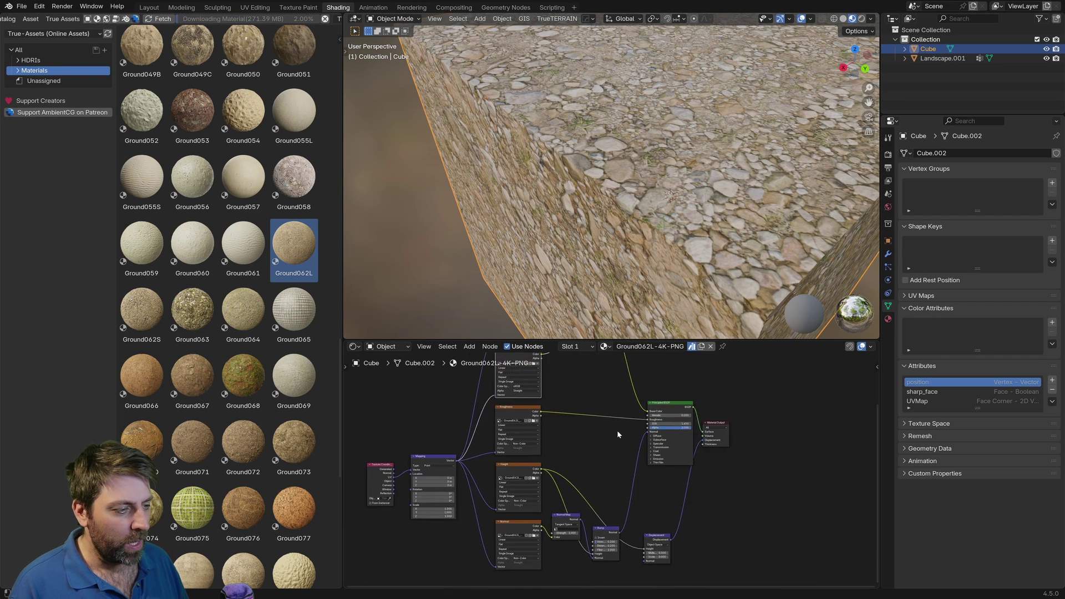
pyautogui.scroll(-2, 618, 433)
pyautogui.moveTo(644, 382); pyautogui.dragTo(465, 555)
pyautogui.click(608, 509)
pyautogui.hotkey('ctrl', 'x')
pyautogui.press('Delete')
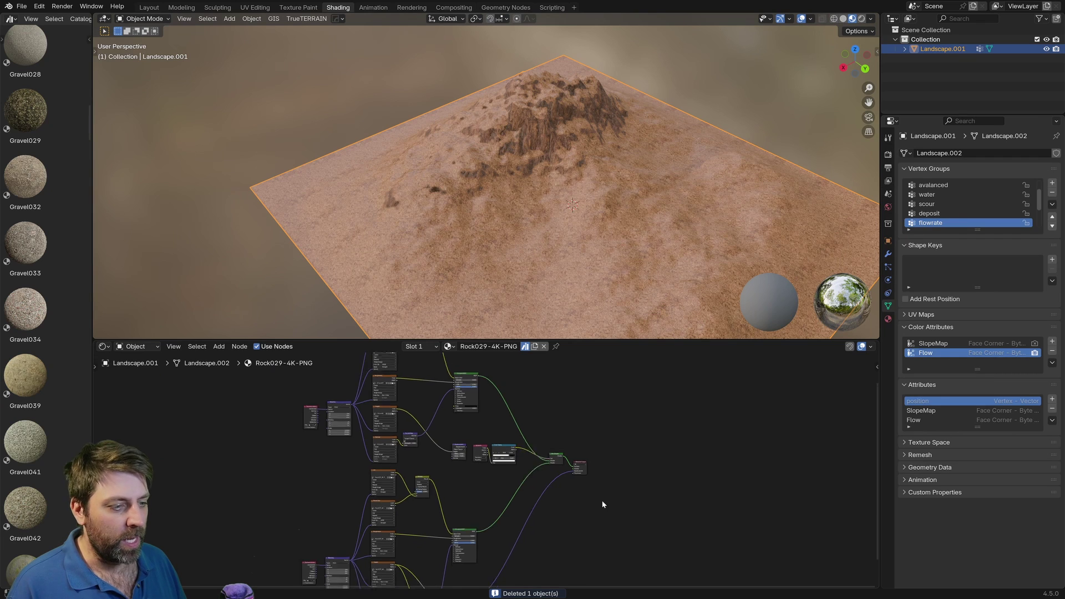
# Paste the copied Ground062L nodes into the landscape's Rock029-4K-PNG material and place them in the empty area.
pyautogui.scroll(-4, 605, 477)
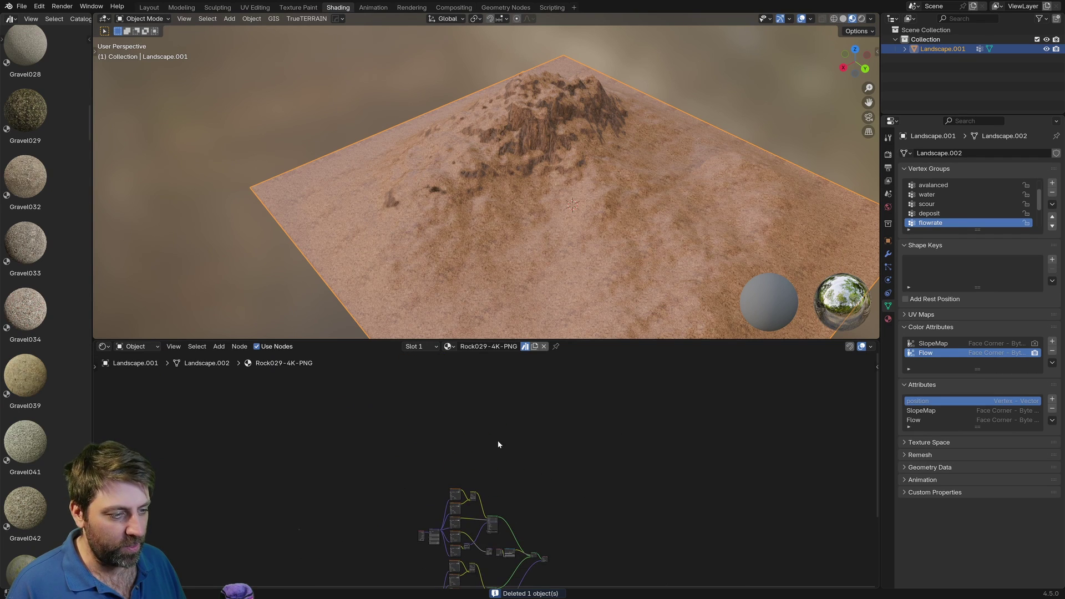
pyautogui.hotkey('ctrl', 'v')
pyautogui.moveTo(512, 447); pyautogui.dragTo(456, 410)
# Move the SlopeMap Attribute, Color Ramp, Mix Shader and Material Output nodes together into free space above their current spot.
pyautogui.moveTo(590, 497); pyautogui.dragTo(550, 411, button='middle')
pyautogui.scroll(6, 559, 463)
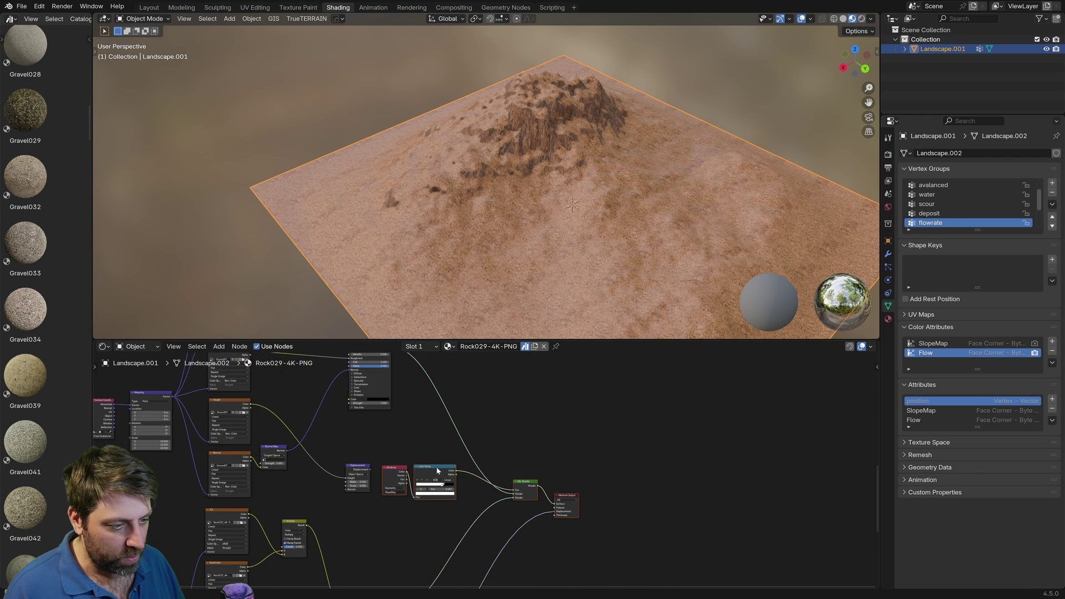
pyautogui.moveTo(437, 467); pyautogui.dragTo(487, 380)
pyautogui.moveTo(624, 393); pyautogui.dragTo(588, 481, button='middle')
pyautogui.scroll(1, 499, 497)
pyautogui.scroll(2, 491, 451)
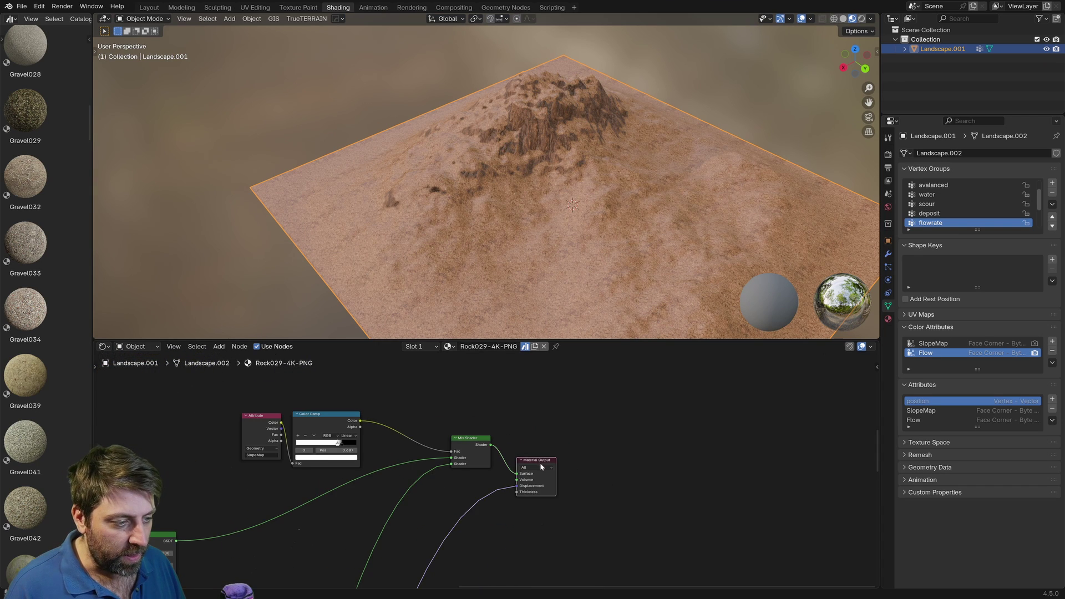
# Duplicate the Color Ramp and Mix Shader and link the original Mix Shader to the copy's second Shader input.
pyautogui.click(473, 456)
pyautogui.keyDown('shift'); pyautogui.click(344, 434); pyautogui.keyUp('shift')
pyautogui.hotkey('shift', 'd')
pyautogui.moveTo(491, 445); pyautogui.dragTo(524, 402)
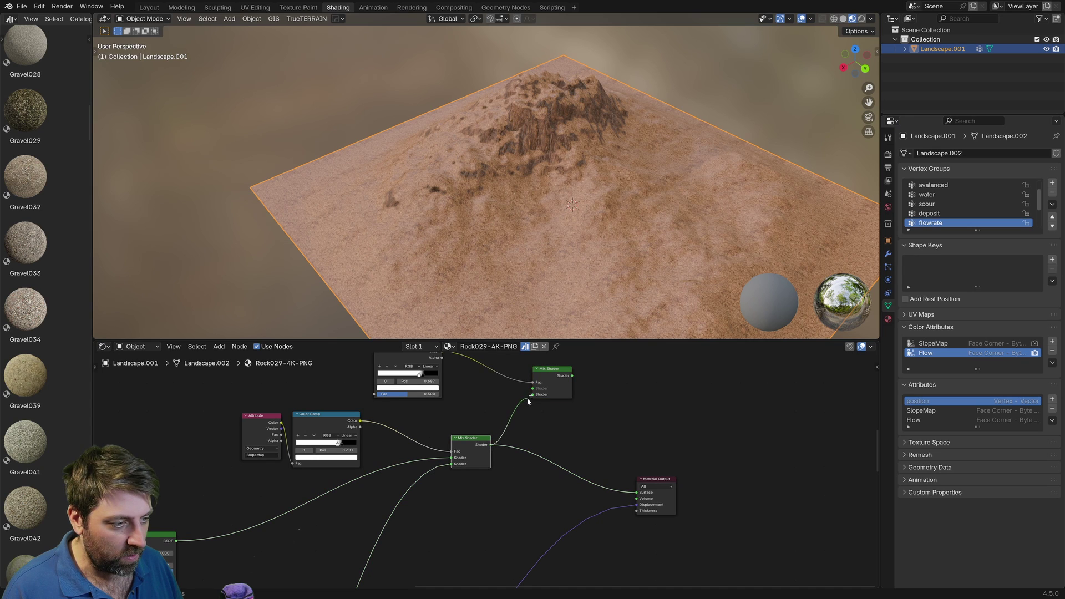
# Link the upper Mix Shader to the Material Output's Surface and the pasted Ground062L shader to its first Shader input.
pyautogui.moveTo(571, 375); pyautogui.dragTo(637, 493)
pyautogui.moveTo(522, 448); pyautogui.dragTo(677, 508, button='middle')
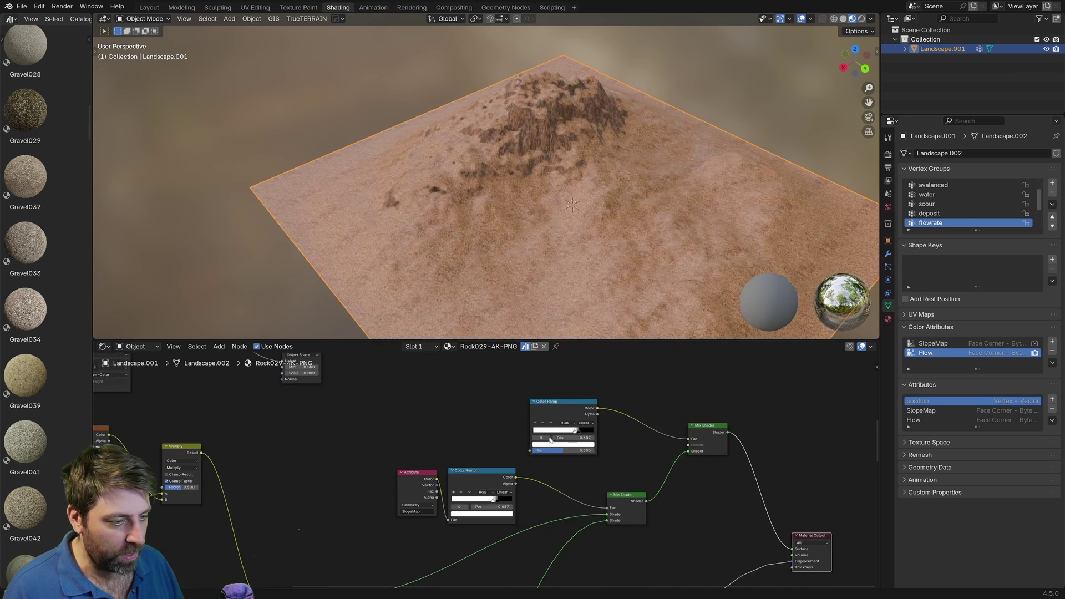
pyautogui.scroll(-11, 452, 435)
pyautogui.moveTo(451, 436); pyautogui.dragTo(478, 482, button='middle')
pyautogui.click(455, 384)
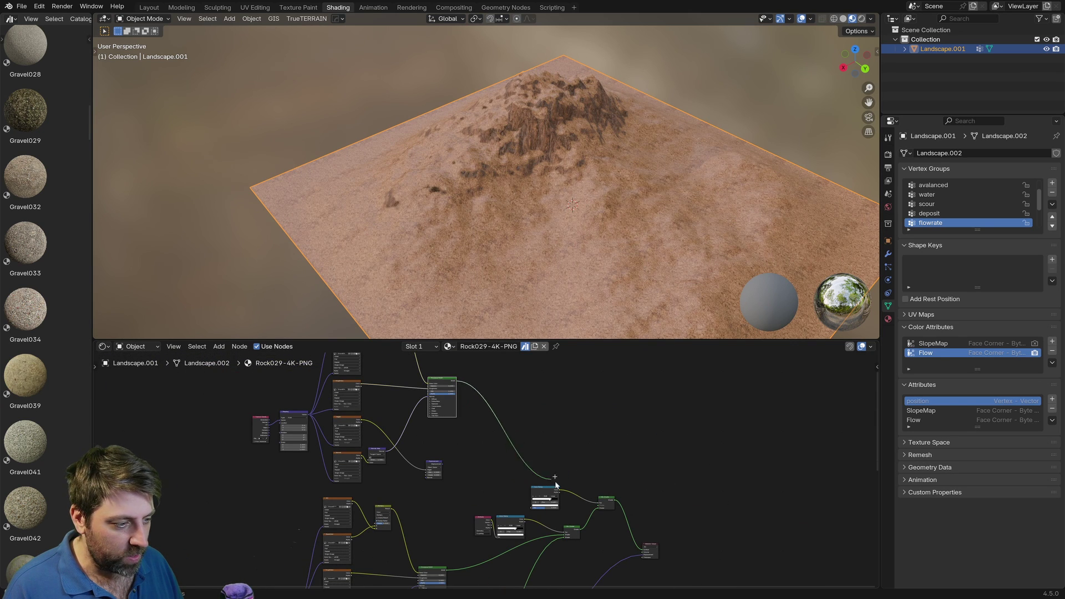
pyautogui.moveTo(560, 487); pyautogui.dragTo(599, 507)
pyautogui.scroll(6, 613, 507)
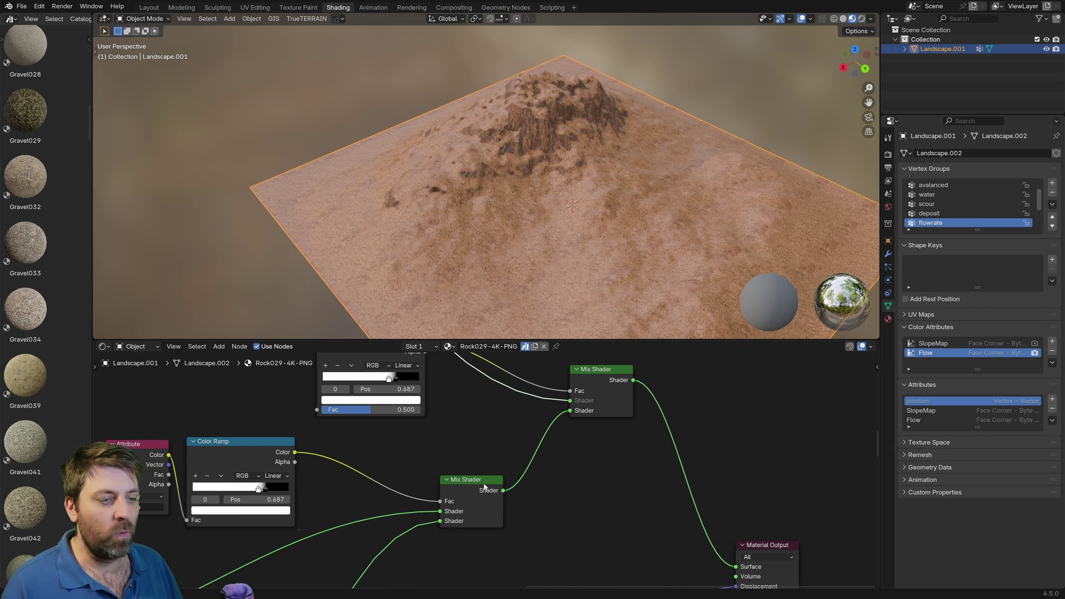
# Add a Flow Attribute node and link its Color output to the upper Color Ramp's Fac input.
pyautogui.moveTo(422, 437); pyautogui.dragTo(611, 504, button='middle')
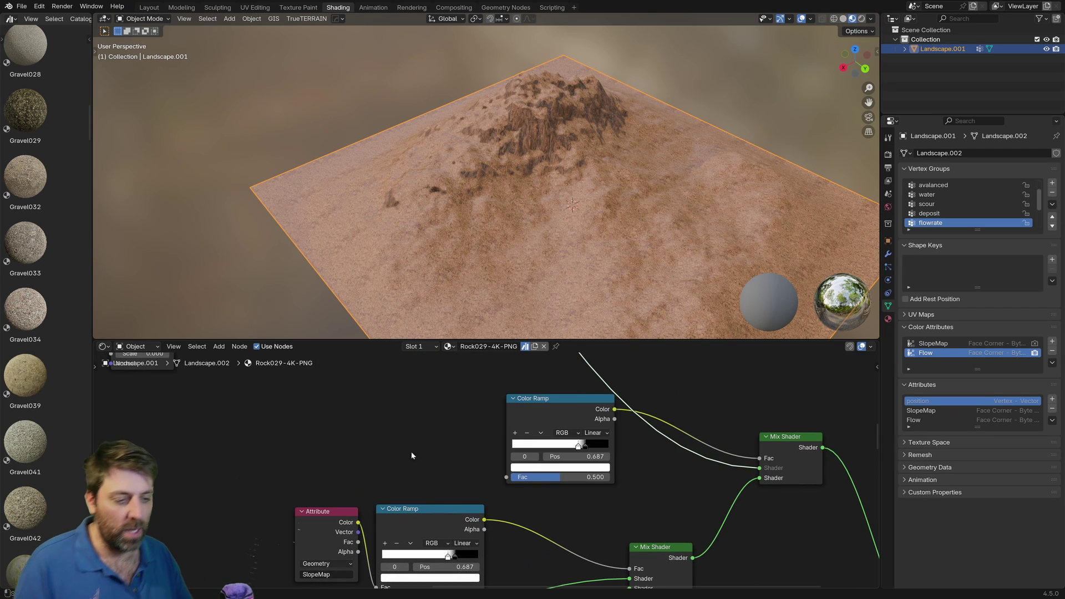
pyautogui.hotkey('shift', 'a')
pyautogui.moveTo(355, 399)
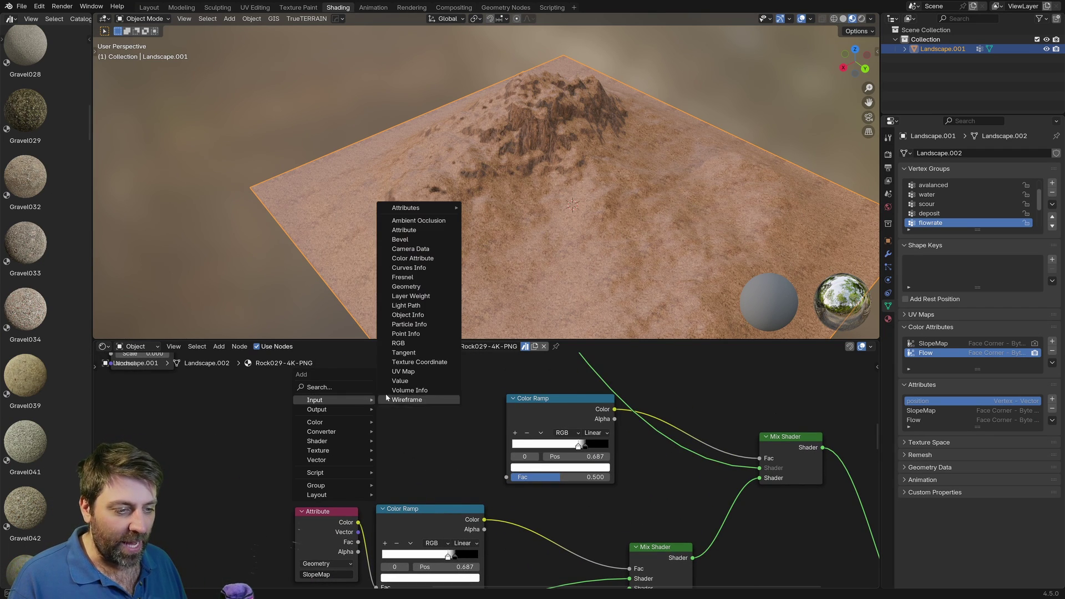
pyautogui.moveTo(427, 208)
pyautogui.click(497, 220)
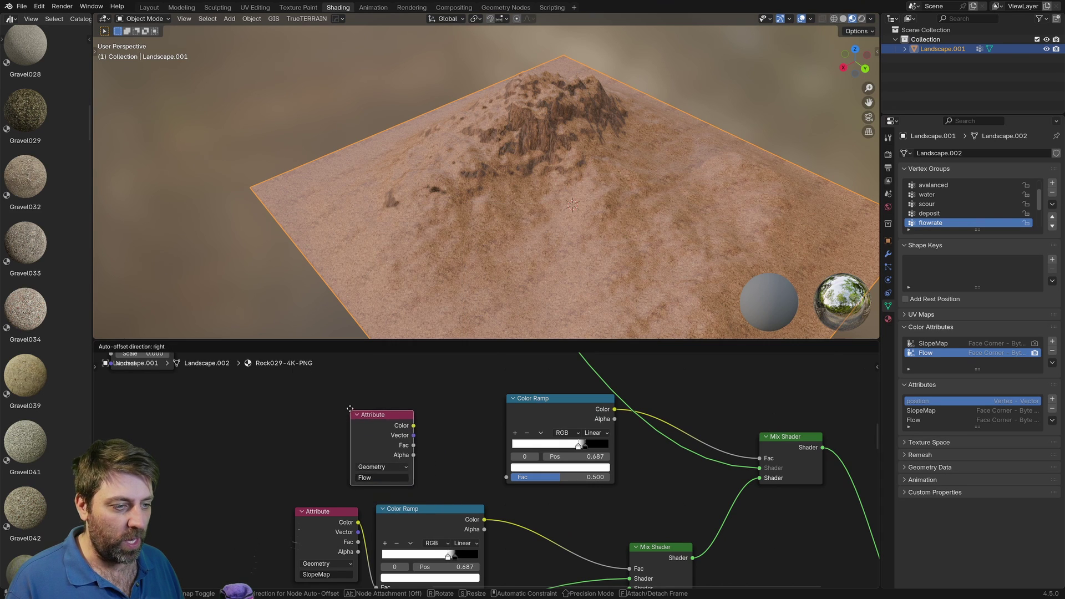
pyautogui.click(350, 403)
pyautogui.moveTo(412, 420); pyautogui.dragTo(507, 477)
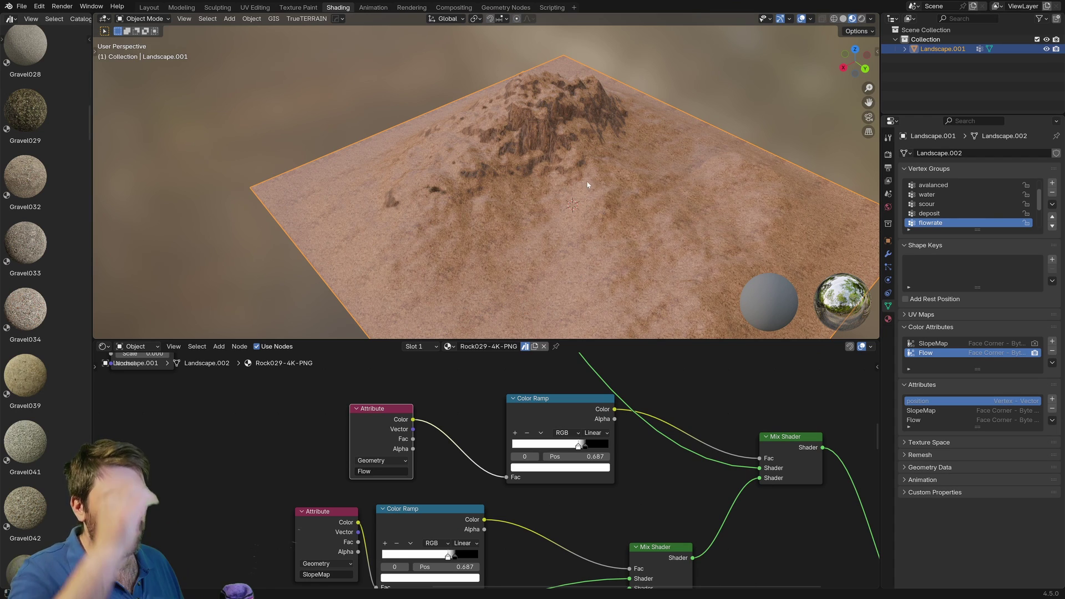
# Shift the first stop of the Flow Color Ramp toward the ramp's start to widen the material blend.
pyautogui.scroll(5, 587, 184)
pyautogui.keyDown('shift'); pyautogui.moveTo(635, 233); pyautogui.dragTo(555, 224, button='middle'); pyautogui.keyUp('shift')
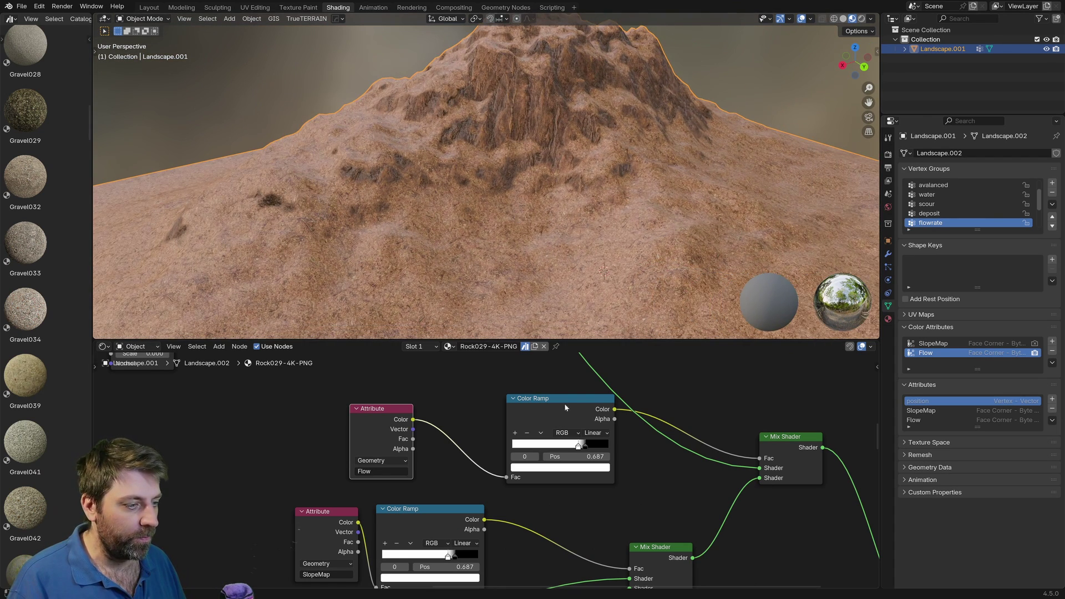
pyautogui.moveTo(580, 452); pyautogui.dragTo(538, 449)
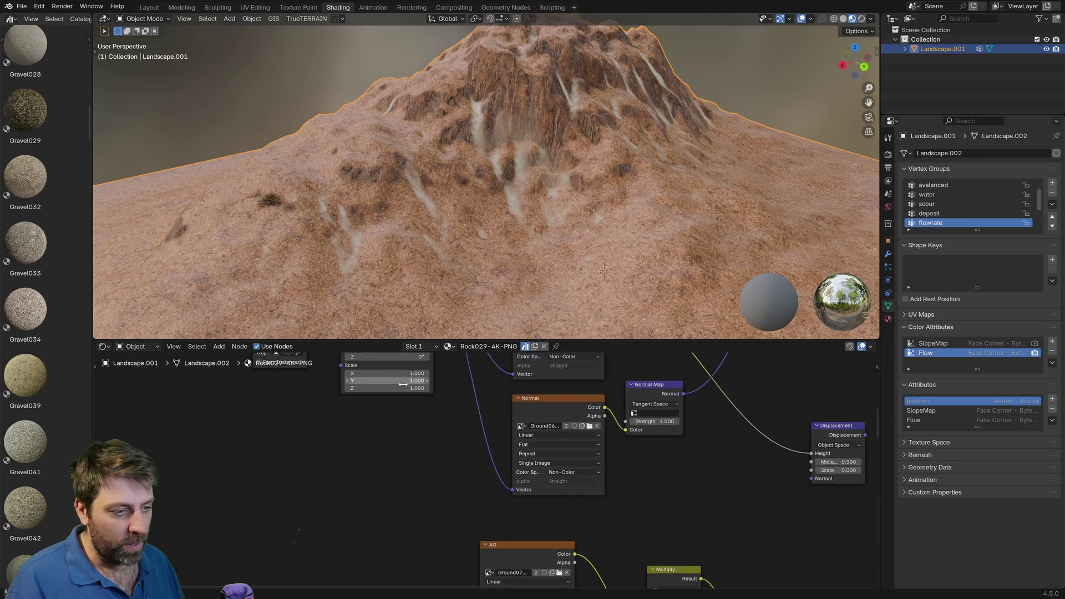
# Set the Ground062L Mapping node's X, Y and Z scale to 10 and link Texture Coordinate's Generated output to its Vector input.
pyautogui.moveTo(403, 384); pyautogui.dragTo(487, 449, button='middle')
pyautogui.click(481, 465)
pyautogui.write('10')
pyautogui.press('Return')
pyautogui.scroll(-6, 492, 484)
pyautogui.scroll(5, 540, 249)
pyautogui.scroll(3, 489, 482)
pyautogui.scroll(4, 447, 409)
pyautogui.moveTo(435, 431); pyautogui.dragTo(472, 432)
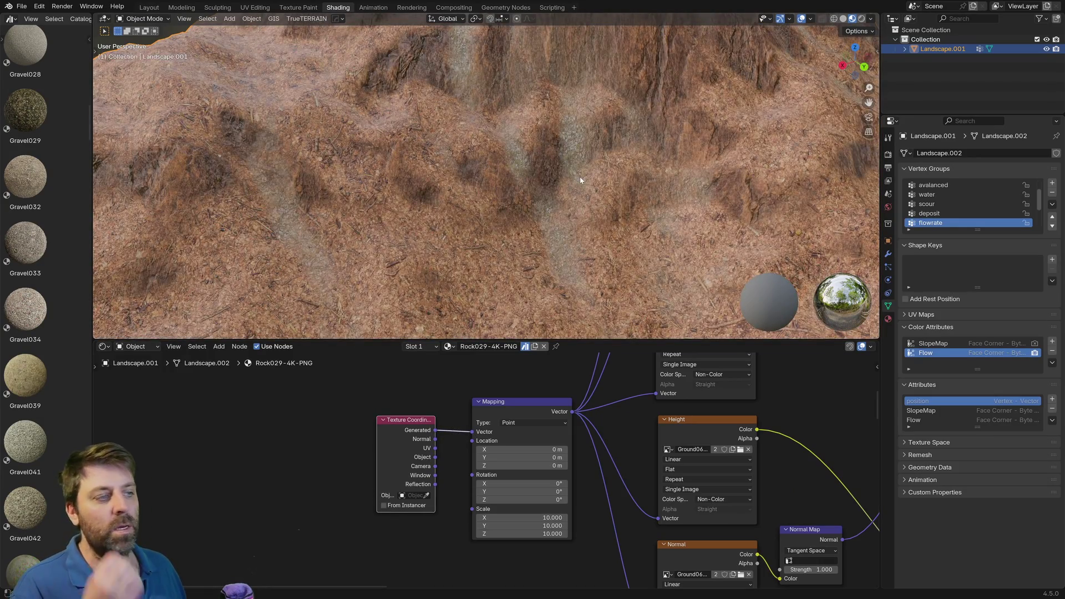
# Make a linked duplicate of the landscape, offset it so it overlaps the original, and flatten it along Z.
pyautogui.scroll(-8, 580, 177)
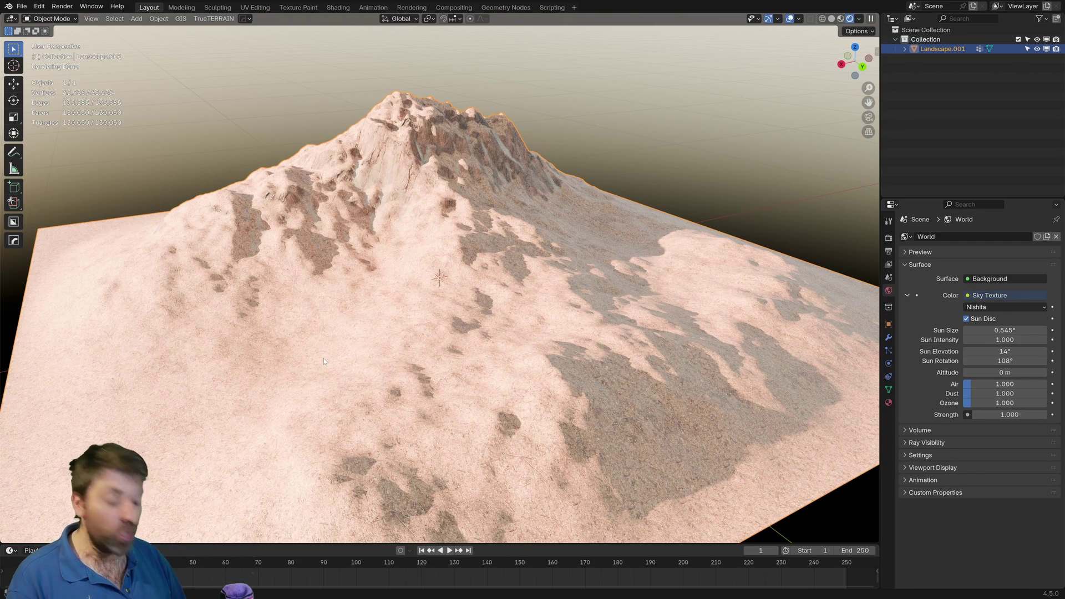
pyautogui.scroll(-4, 314, 348)
pyautogui.moveTo(314, 349); pyautogui.dragTo(336, 393, button='middle')
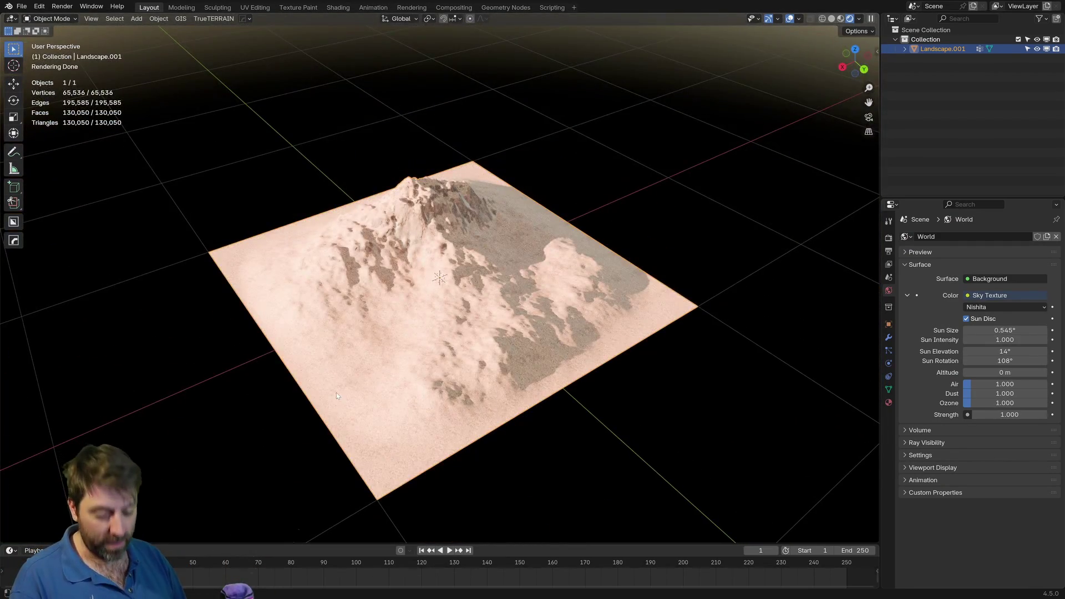
pyautogui.hotkey('alt', 'd')
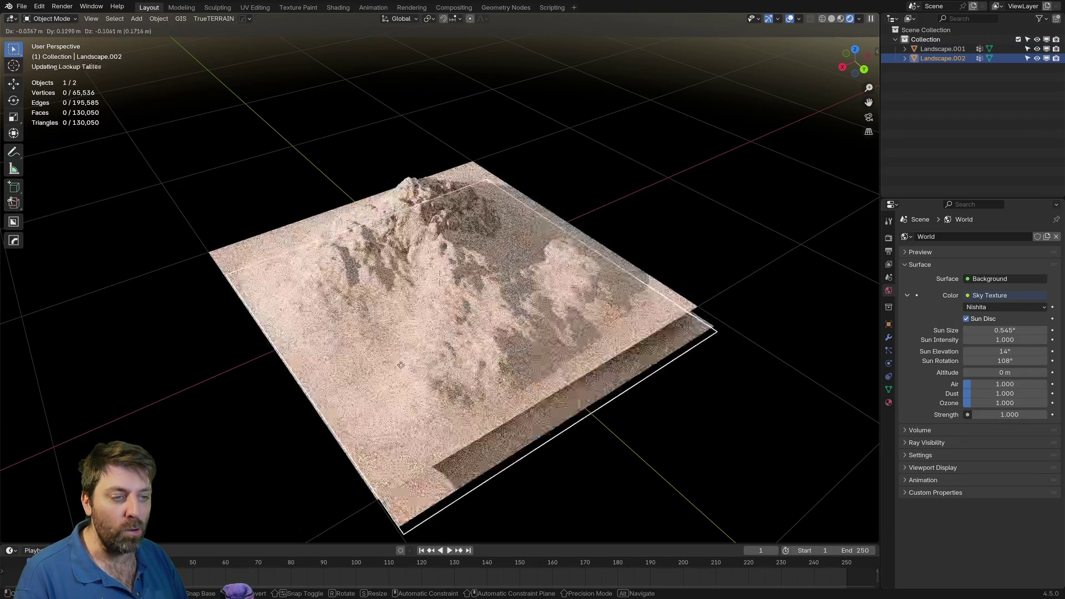
pyautogui.press('Escape')
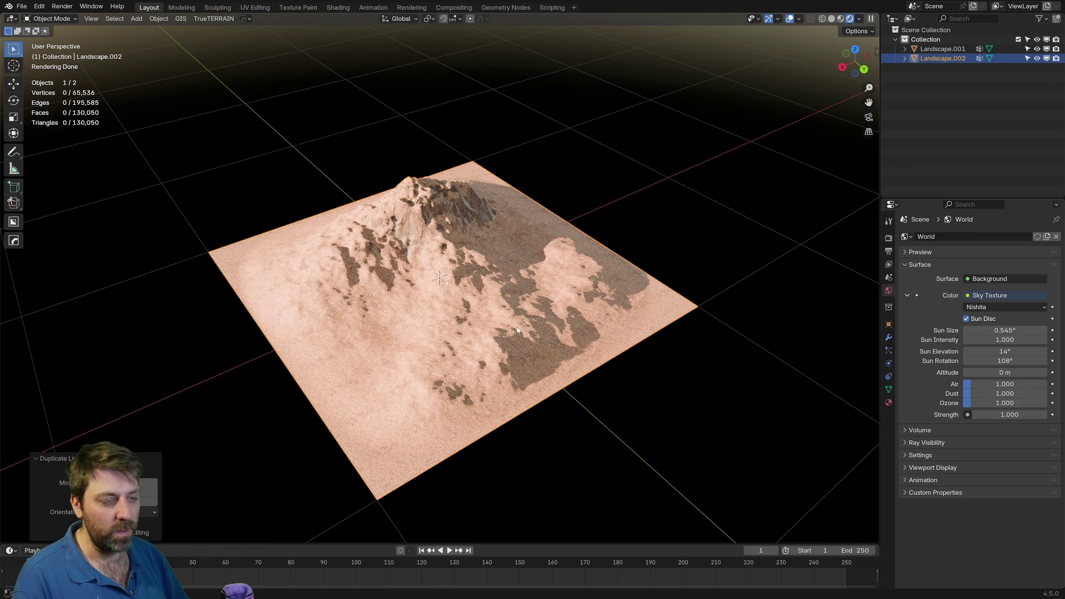
pyautogui.press('g')
pyautogui.click(774, 391)
pyautogui.press('s')
pyautogui.press('z')
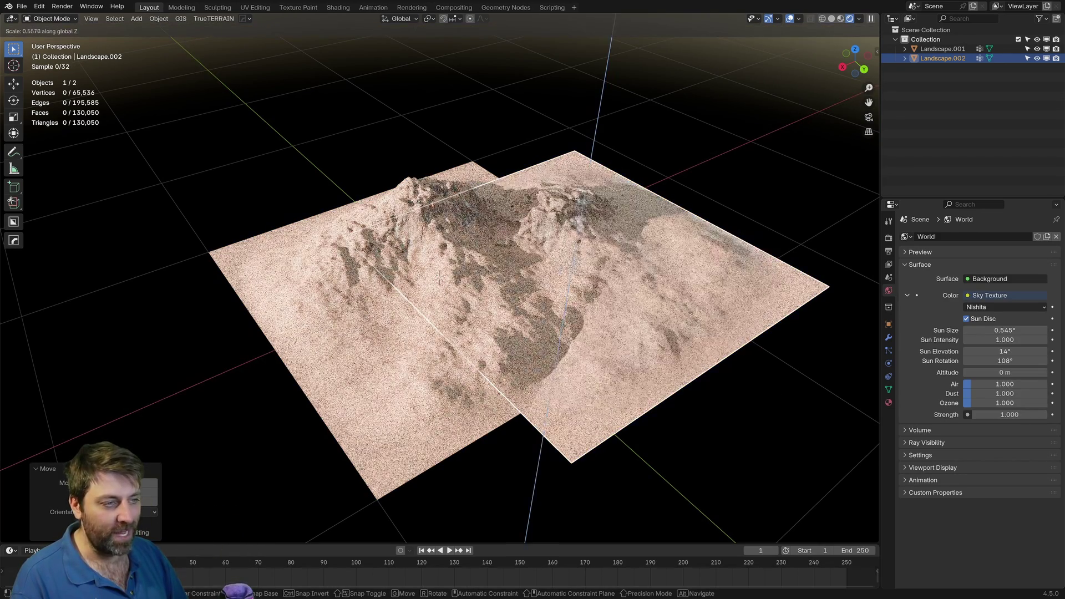
pyautogui.click(679, 301)
# Duplicate the flattened landscape from the top view, then rotate, enlarge and position the copy behind the two existing pieces.
pyautogui.press('KP_7')
pyautogui.hotkey('shift', 'd')
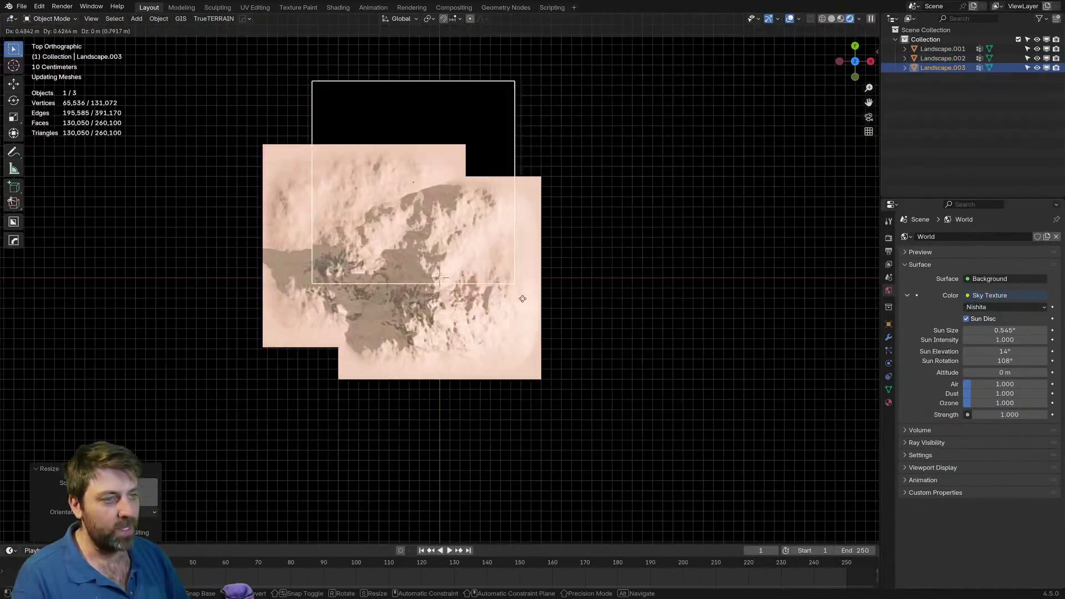
pyautogui.click(574, 239)
pyautogui.press('r')
pyautogui.click(472, 338)
pyautogui.press('s')
pyautogui.click(804, 391)
pyautogui.press('g')
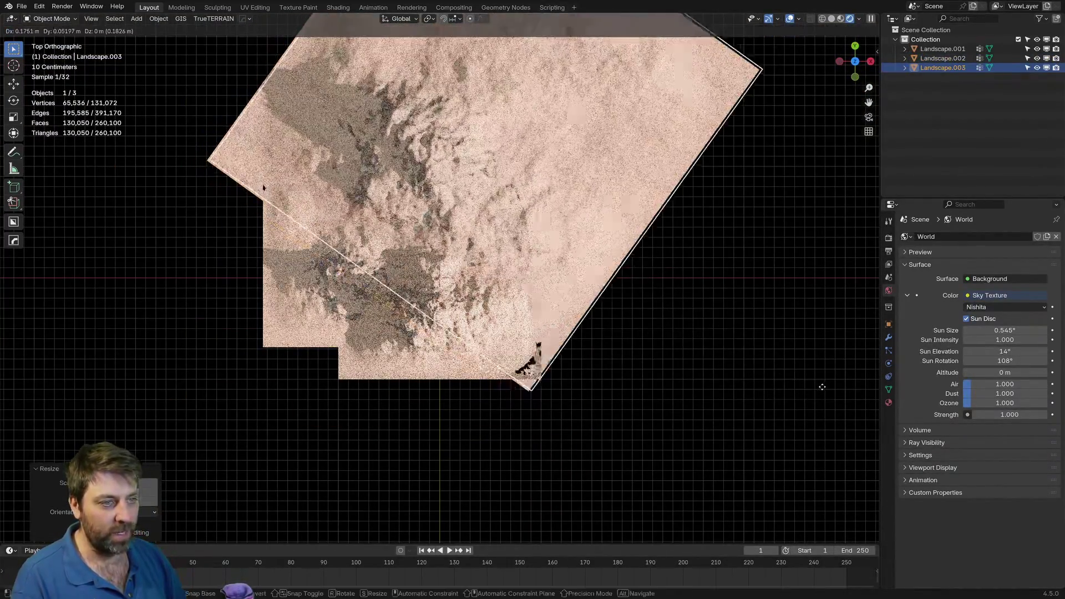
pyautogui.click(822, 386)
# Scale Landscape.003 up along Z to make it a taller mountain.
pyautogui.moveTo(822, 387); pyautogui.dragTo(636, 353, button='middle')
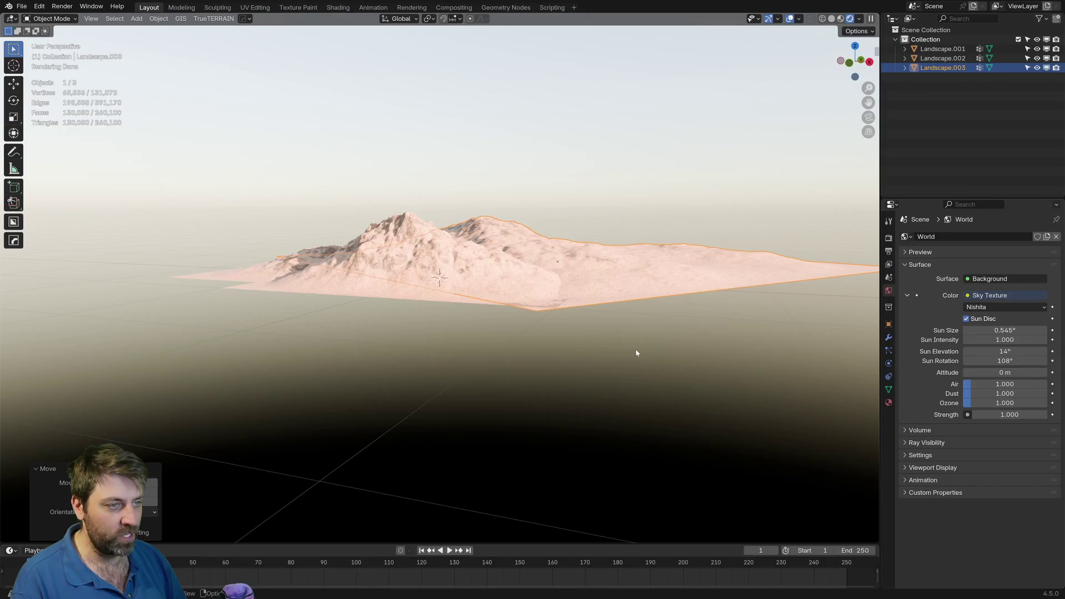
pyautogui.press('s')
pyautogui.press('z')
pyautogui.click(715, 490)
pyautogui.press('KP_4')
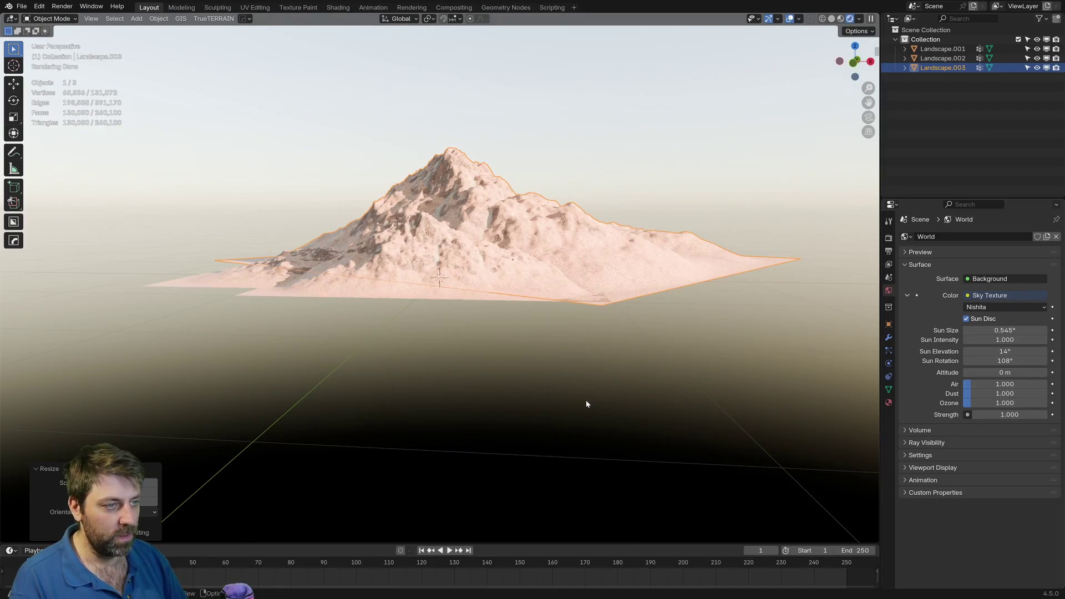
# Duplicate Landscape.003 from the top view, then rotate the copy and place it so it overlaps the neighbouring terrain.
pyautogui.press('KP_7')
pyautogui.hotkey('shift', 'd')
pyautogui.click(775, 532)
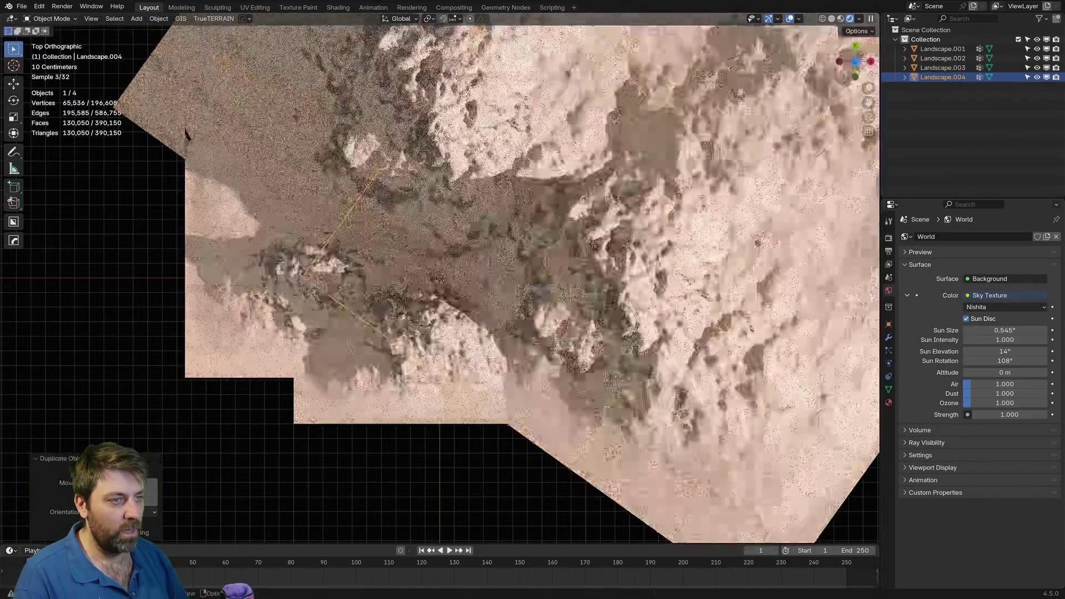
pyautogui.press('r')
pyautogui.click(798, 400)
pyautogui.press('g')
pyautogui.click(789, 385)
# Rescale the height of Landscape.004 along Z.
pyautogui.moveTo(790, 385); pyautogui.dragTo(750, 271, button='middle')
pyautogui.press('s')
pyautogui.press('z')
pyautogui.click(690, 340)
# Duplicate Landscape.004, place the copy on the opposite side of the mountain group and rotate it about -55°.
pyautogui.press('KP_7')
pyautogui.scroll(-6, 645, 284)
pyautogui.hotkey('shift', 'd')
pyautogui.click(458, 341)
pyautogui.press('r')
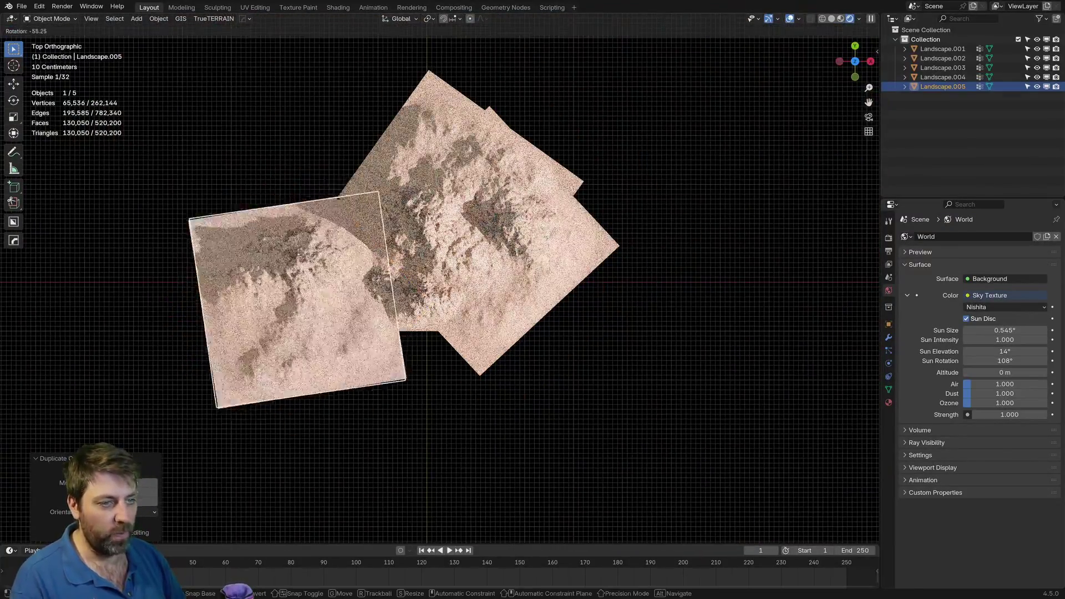
pyautogui.press('Return')
# Enlarge Landscape.005 uniformly until it forms a broad ground surface surrounding the other mountains.
pyautogui.press('s')
pyautogui.press('Return')
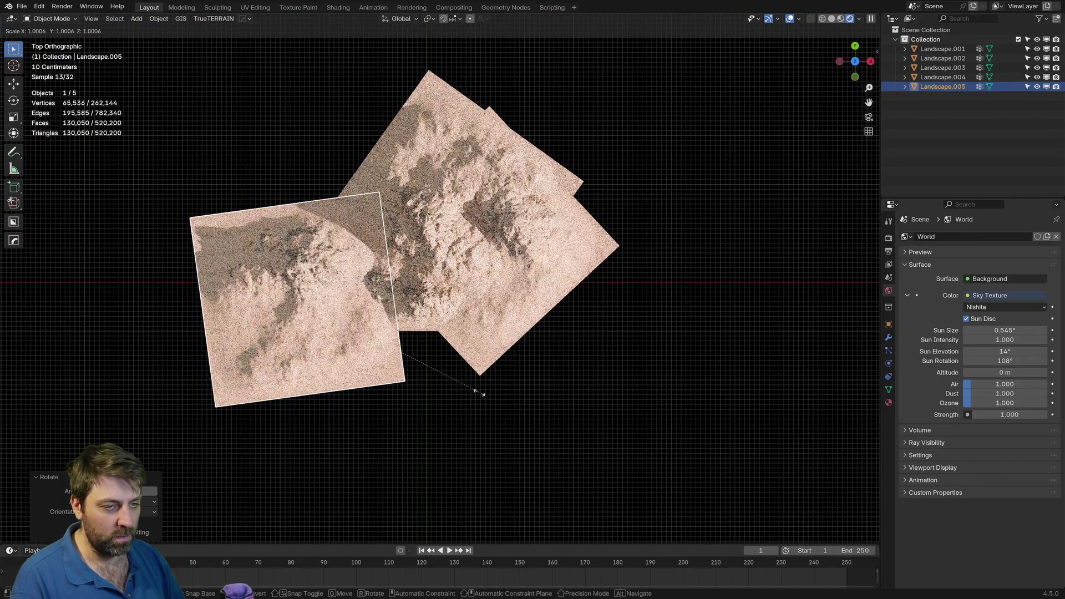
pyautogui.moveTo(479, 392); pyautogui.dragTo(447, 302, button='middle')
pyautogui.press('s')
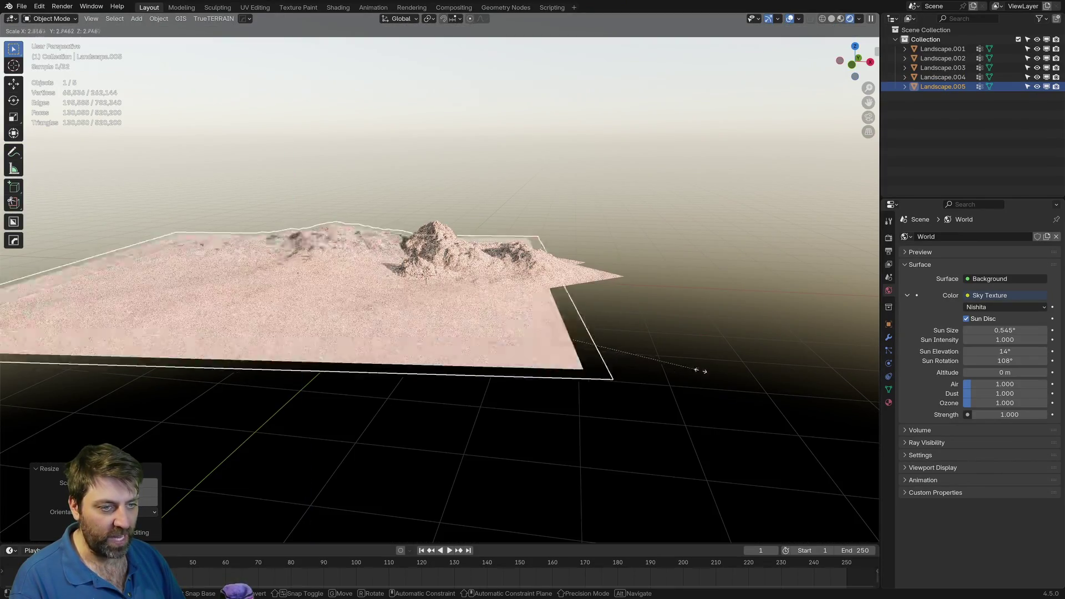
pyautogui.click(834, 383)
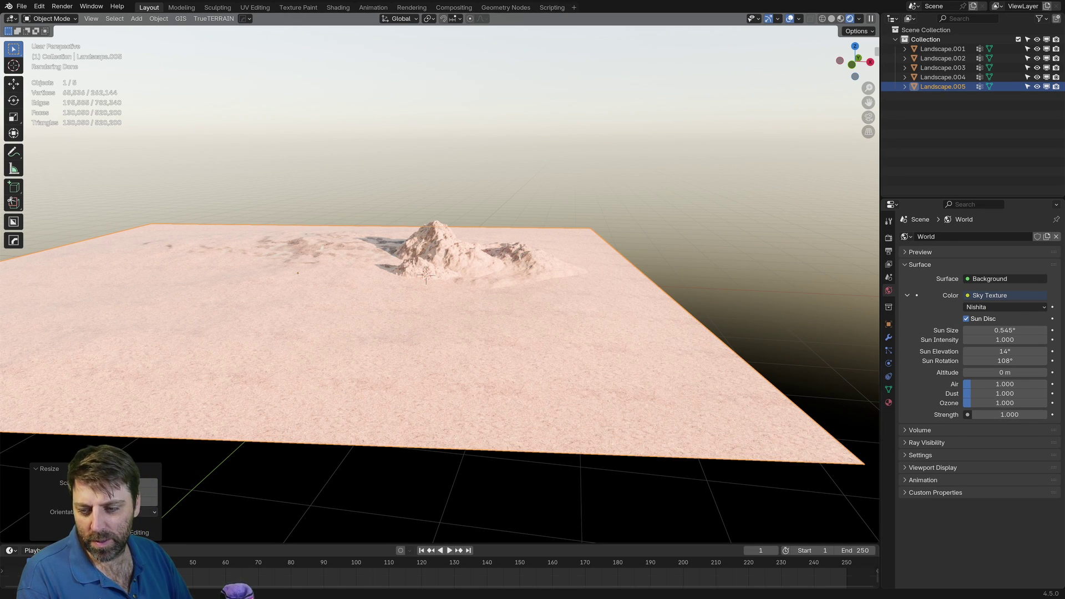
# Switch to Chrome and search Google for "what is the word for something that takes over everything?".
pyautogui.press('super')
pyautogui.click(210, 587)
pyautogui.write('what is the work')
pyautogui.press('BackSpace')
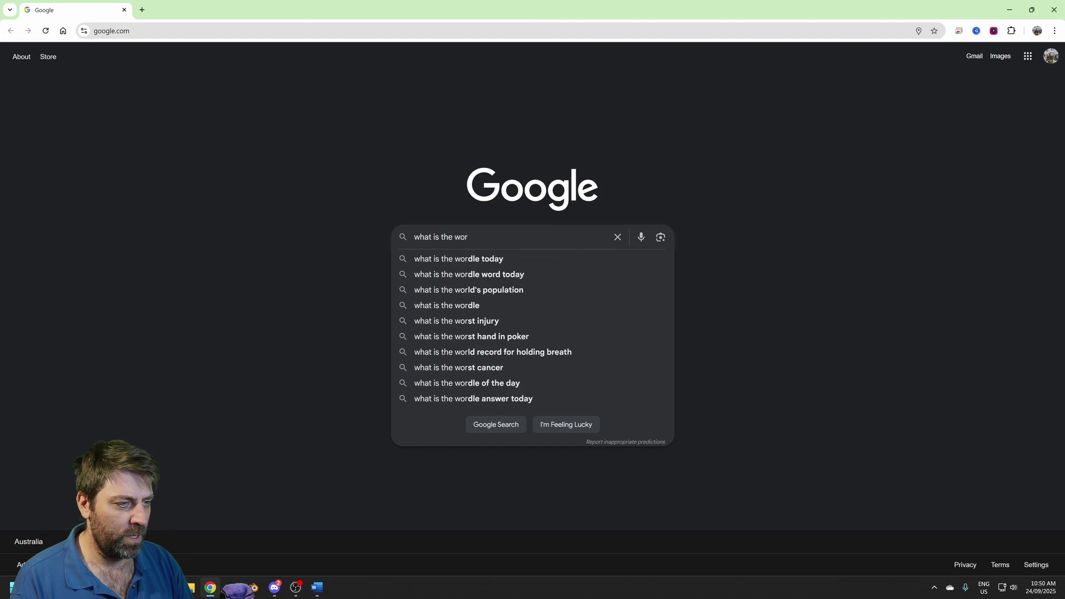
pyautogui.write('d ')
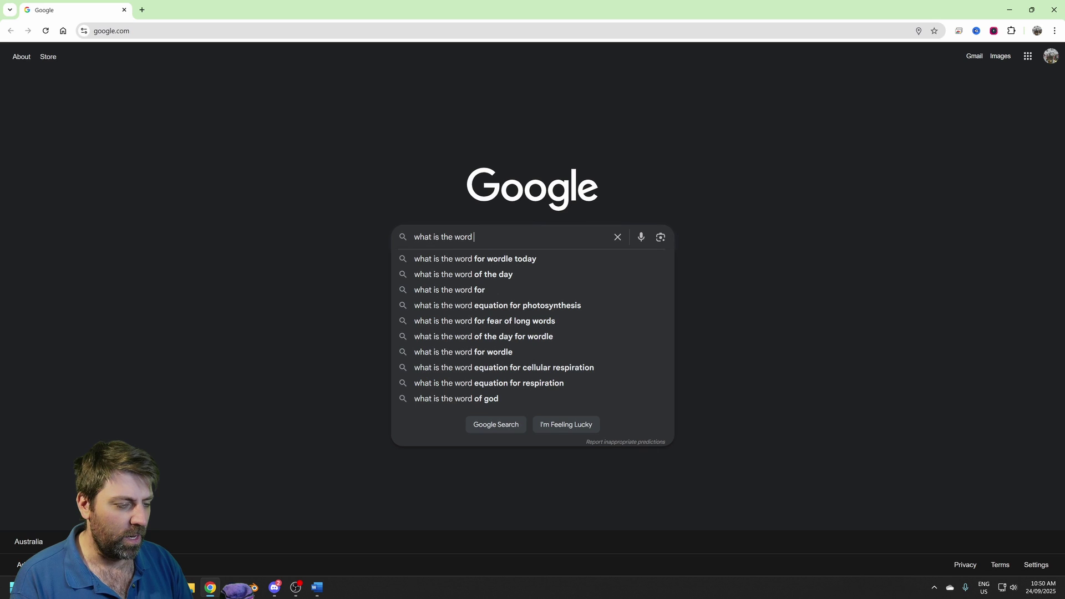
pyautogui.write('for')
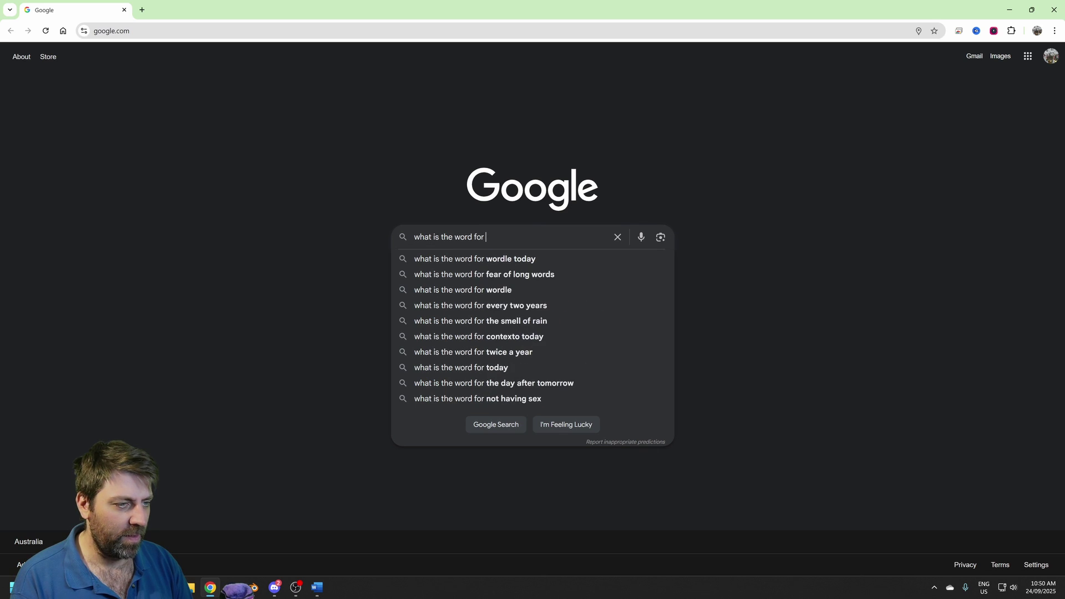
pyautogui.press('BackSpace')
pyautogui.press('BackSpace')
pyautogui.press('BackSpace')
pyautogui.press('BackSpace')
pyautogui.write('for th')
pyautogui.press('BackSpace')
pyautogui.press('BackSpace')
pyautogui.press('BackSpace')
pyautogui.write('something that ')
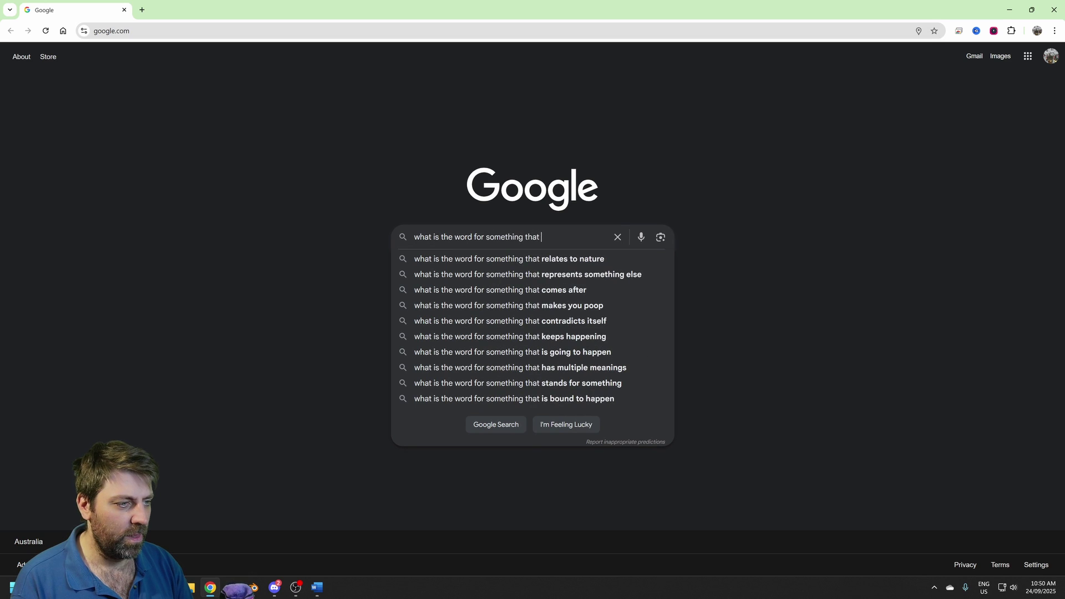
pyautogui.write('takes ove')
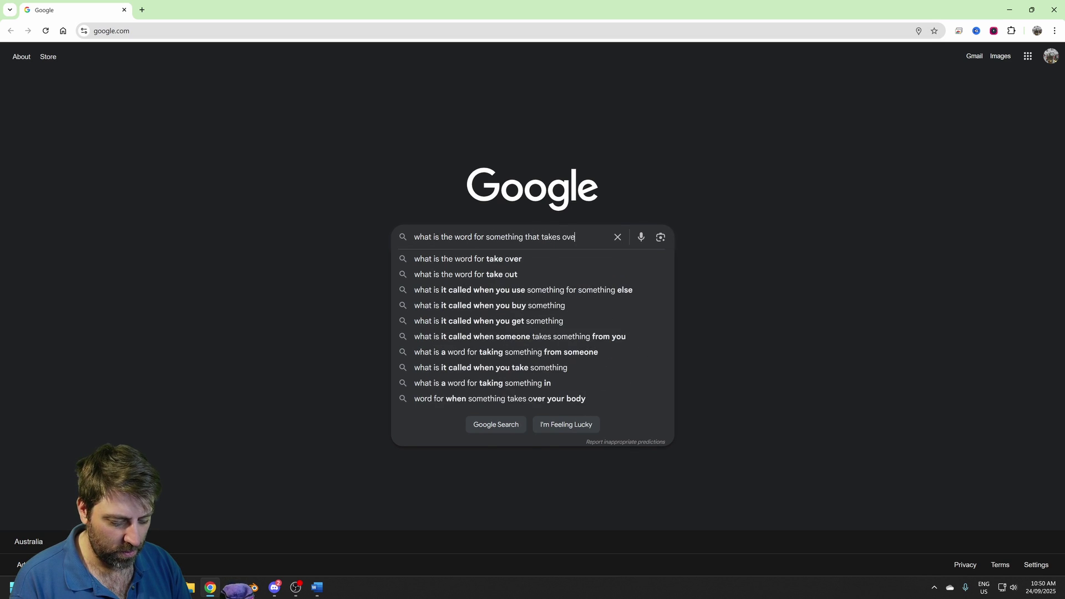
pyautogui.write('r everything?')
pyautogui.press('Return')
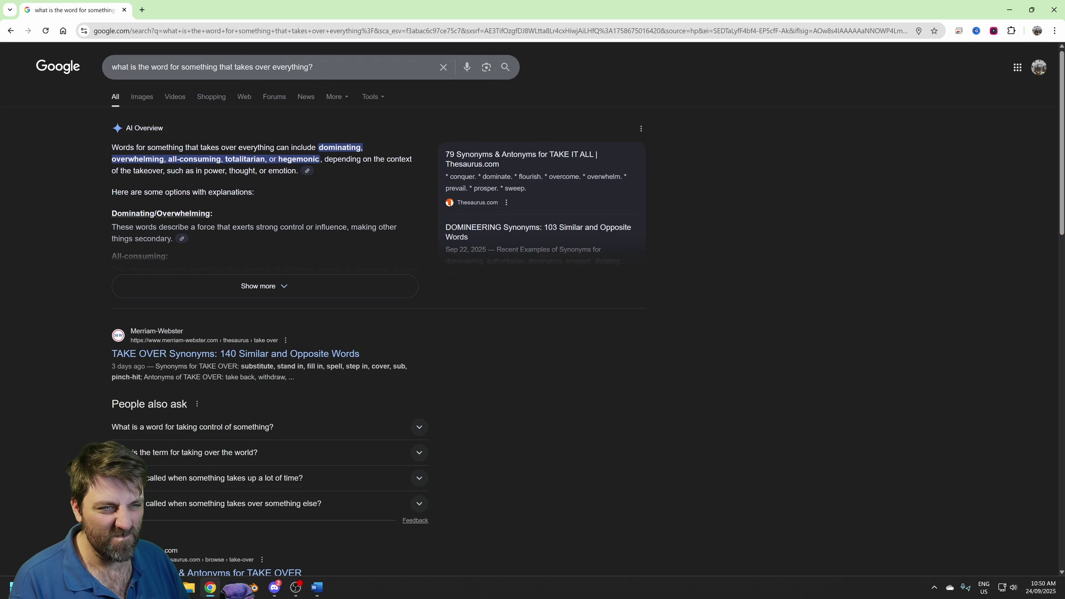
# Append "encumbers" to the Google query and run the search again.
pyautogui.click(313, 67)
pyautogui.write('encumbers')
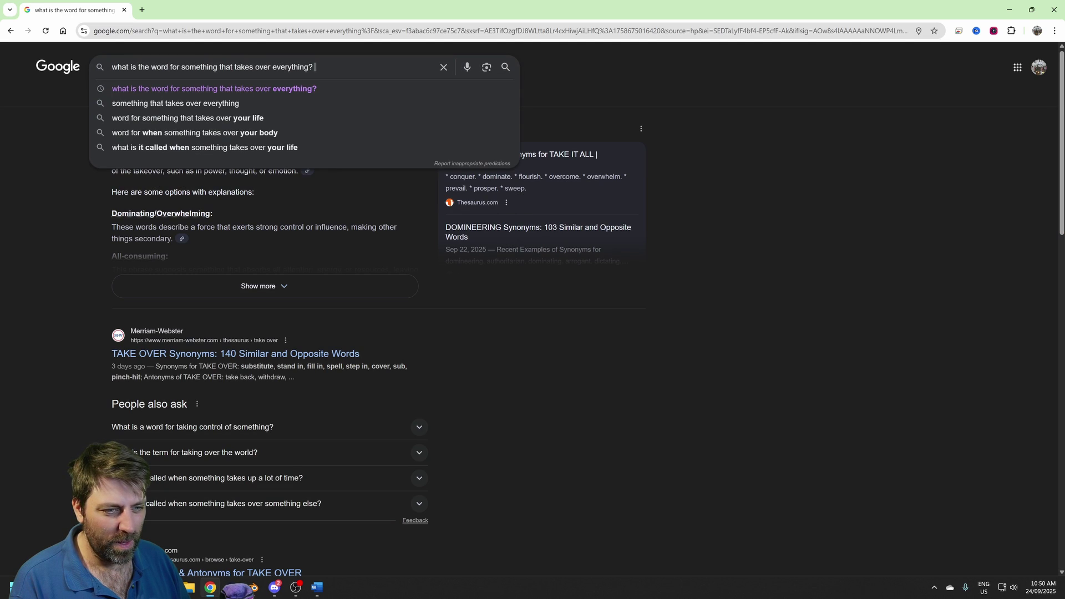
pyautogui.press('Return')
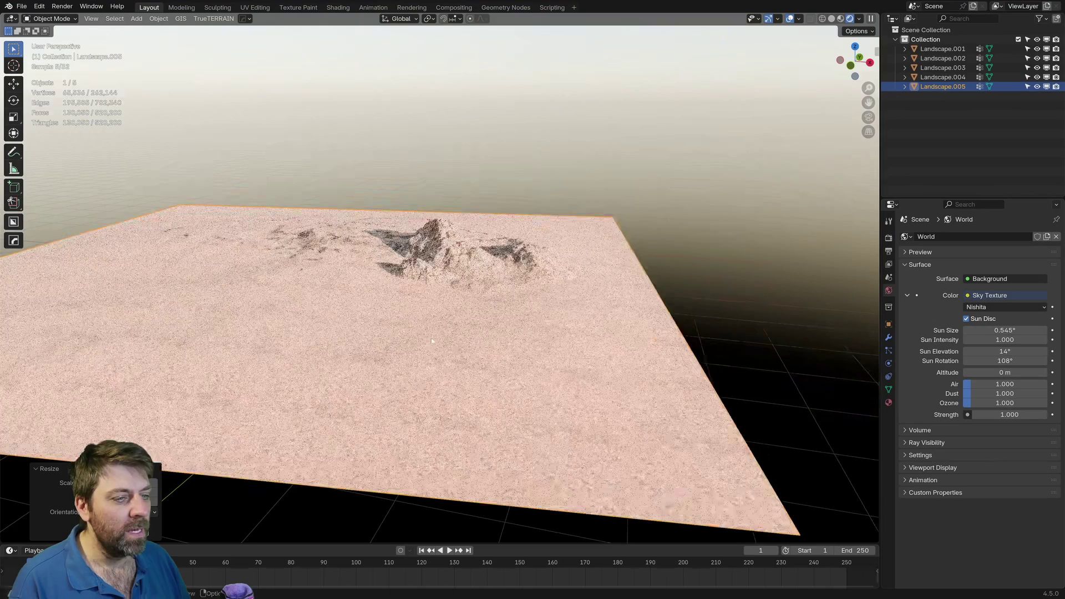
# Return to Blender, select Landscape.001 with a second mountain piece, duplicate both and place the copies across from the central peak.
pyautogui.press('Up')
pyautogui.press('Up')
pyautogui.press('Up')
pyautogui.press('Up')
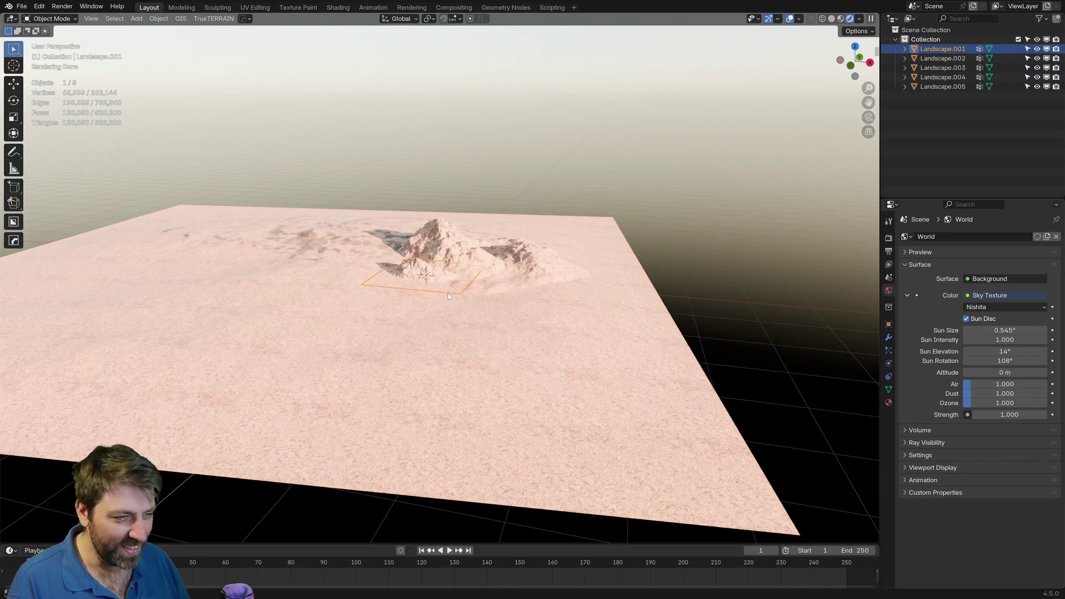
pyautogui.press('KP_7')
pyautogui.keyDown('shift'); pyautogui.click(520, 239); pyautogui.keyUp('shift')
pyautogui.hotkey('shift', 'd')
pyautogui.click(366, 237)
# Rotate the two new landscape copies together, move them closer to the central peak and scale them up.
pyautogui.press('r')
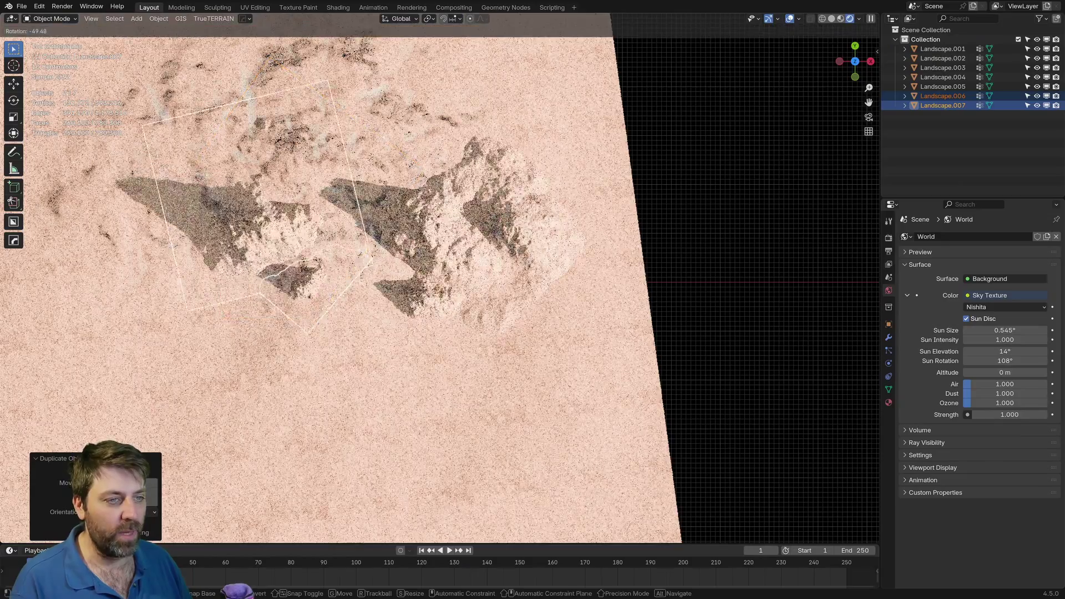
pyautogui.click(366, 191)
pyautogui.press('g')
pyautogui.click(429, 231)
pyautogui.press('s')
pyautogui.click(438, 239)
# Try to rotate Landscape.005 and Landscape.007 together in the top view, and undo that rotation.
pyautogui.moveTo(497, 349); pyautogui.dragTo(470, 283, button='middle')
pyautogui.press('KP_7')
pyautogui.click(268, 257)
pyautogui.press('r')
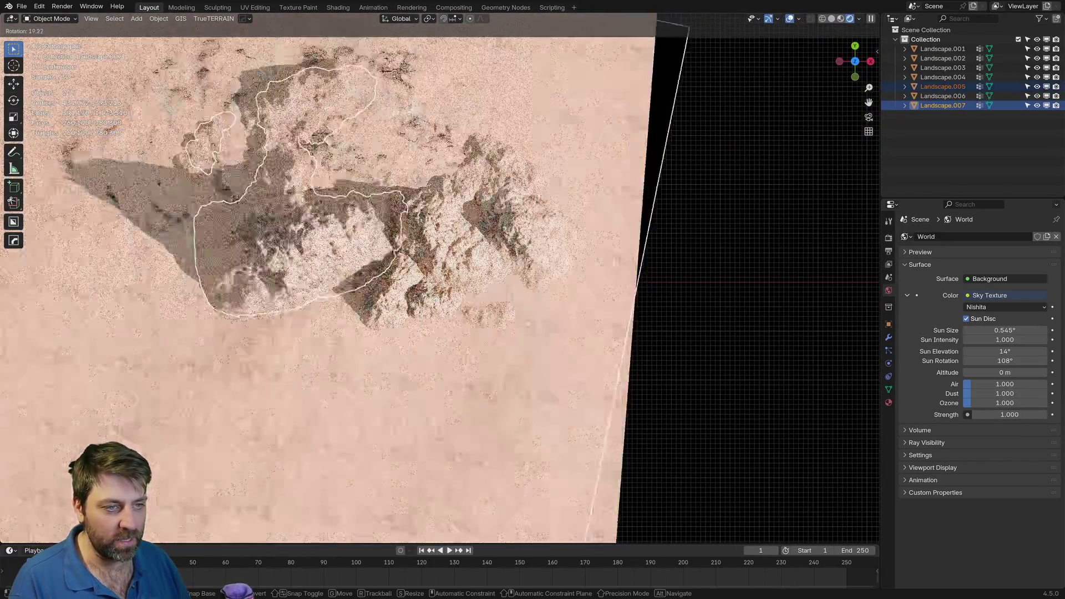
pyautogui.click(464, 362)
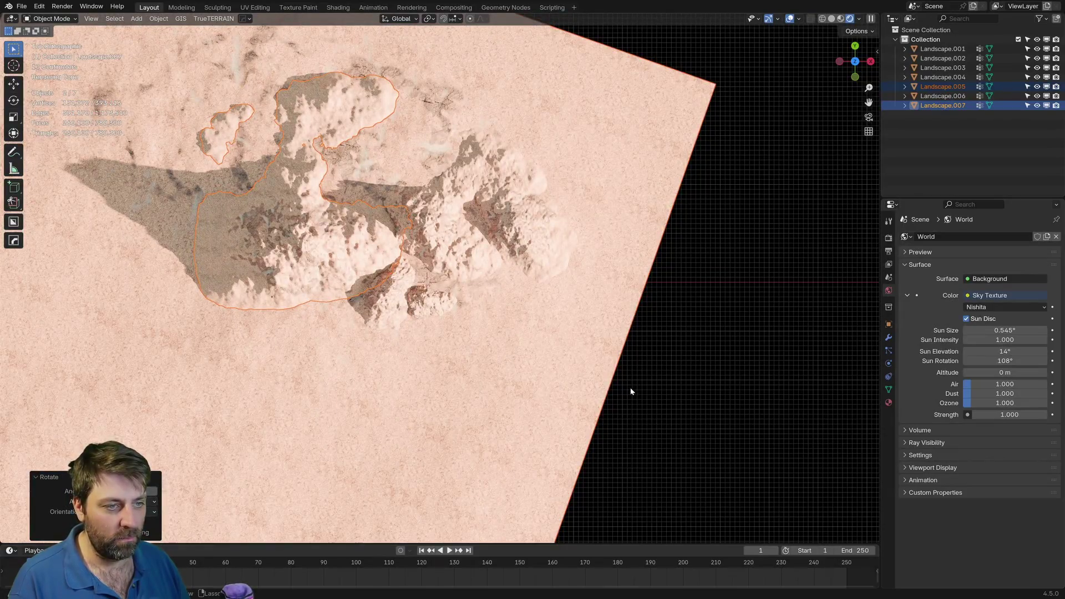
pyautogui.hotkey('ctrl', 'z')
# Rotate Landscape.007 on its own and reposition it so it blends into the neighbouring peaks.
pyautogui.press('r')
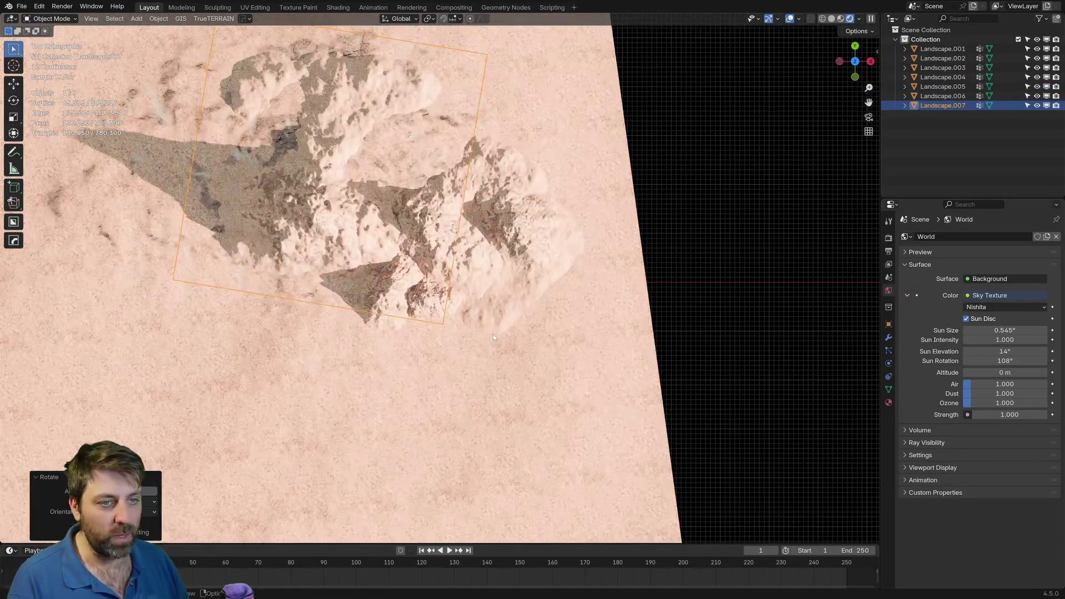
pyautogui.click(648, 284)
pyautogui.scroll(2, 647, 284)
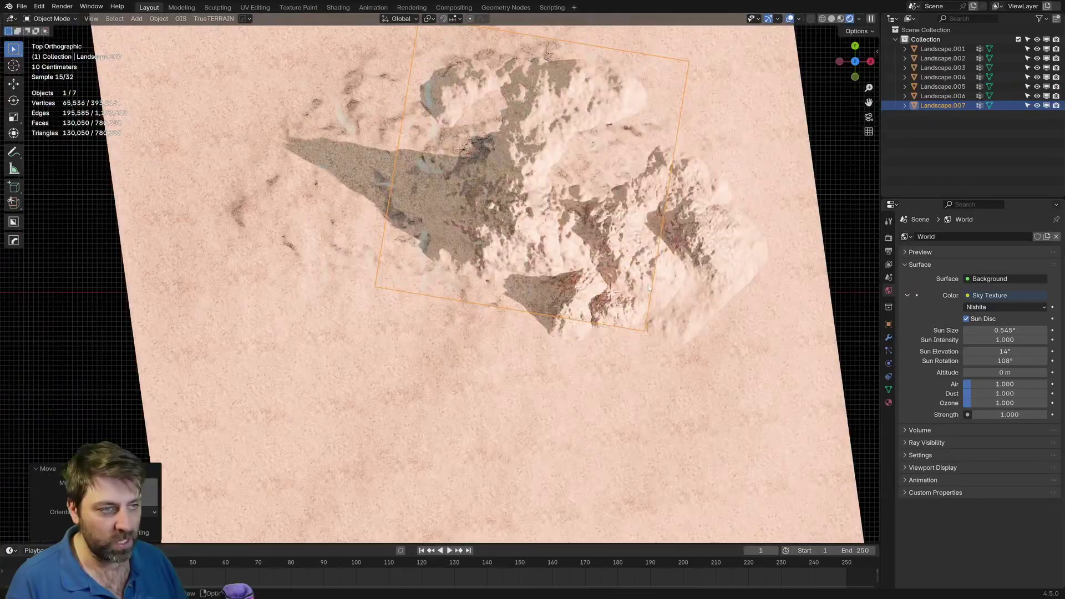
# Duplicate Landscape.007, then rotate and move the copy to extend the mountain range toward the ground's far side.
pyautogui.hotkey('shift', 'd')
pyautogui.click(560, 280)
pyautogui.press('r')
pyautogui.click(570, 273)
pyautogui.press('g')
pyautogui.click(559, 267)
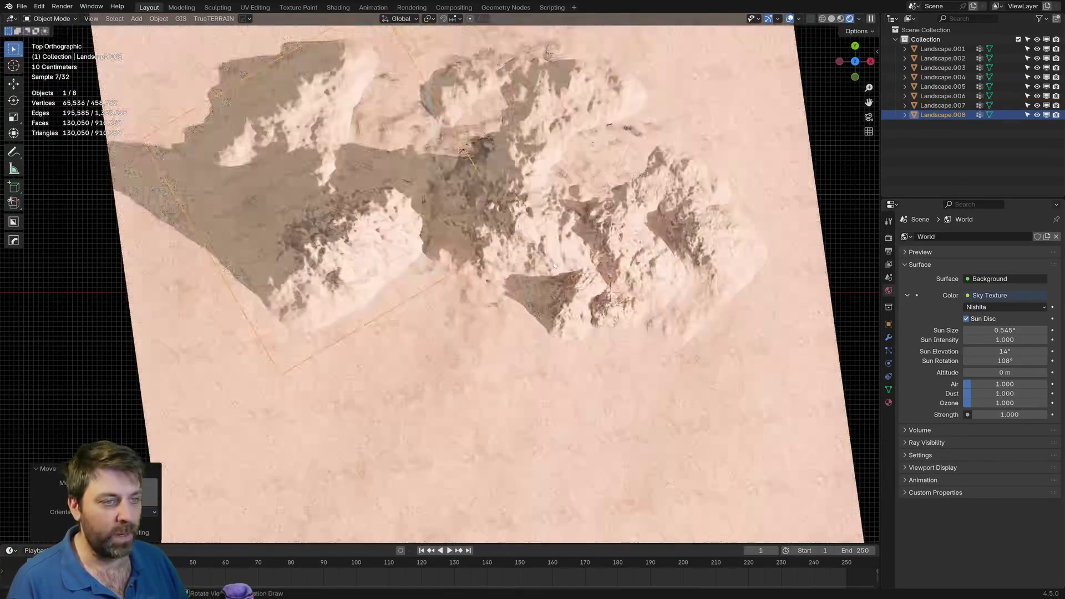
pyautogui.press('r')
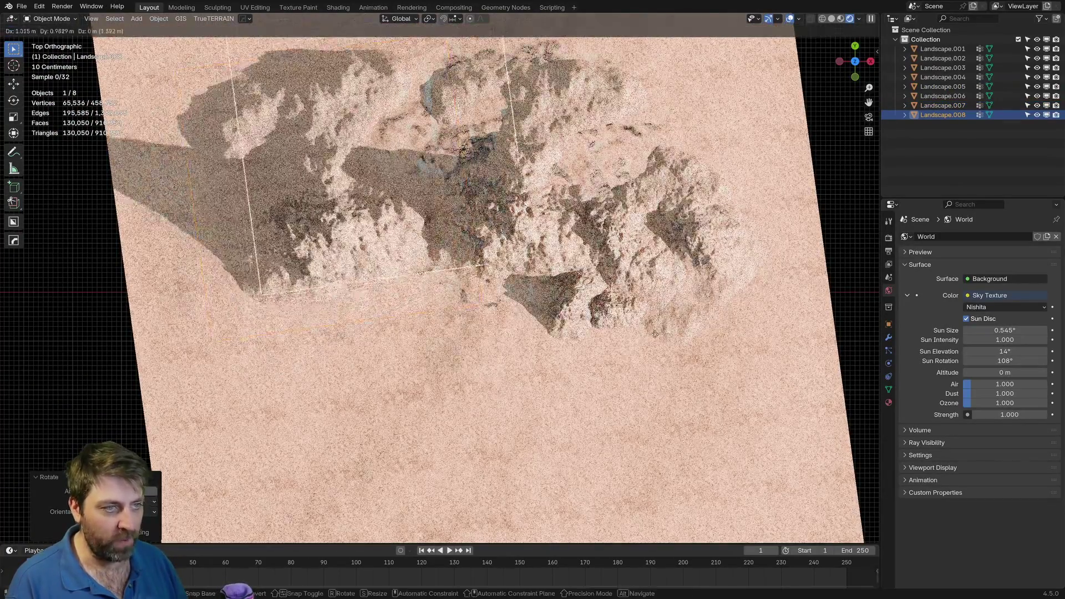
pyautogui.click(668, 351)
# Duplicate the newest mountain piece farther toward the ground's outer edge and stretch the copy along the X axis.
pyautogui.hotkey('shift', 'd')
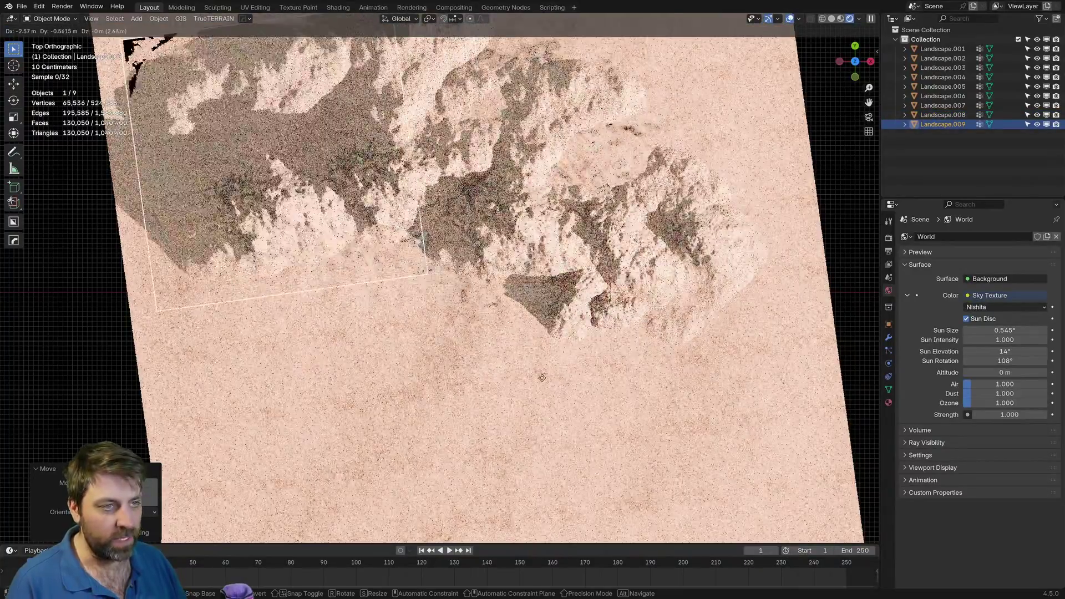
pyautogui.click(541, 338)
pyautogui.moveTo(488, 371); pyautogui.dragTo(485, 299, button='middle')
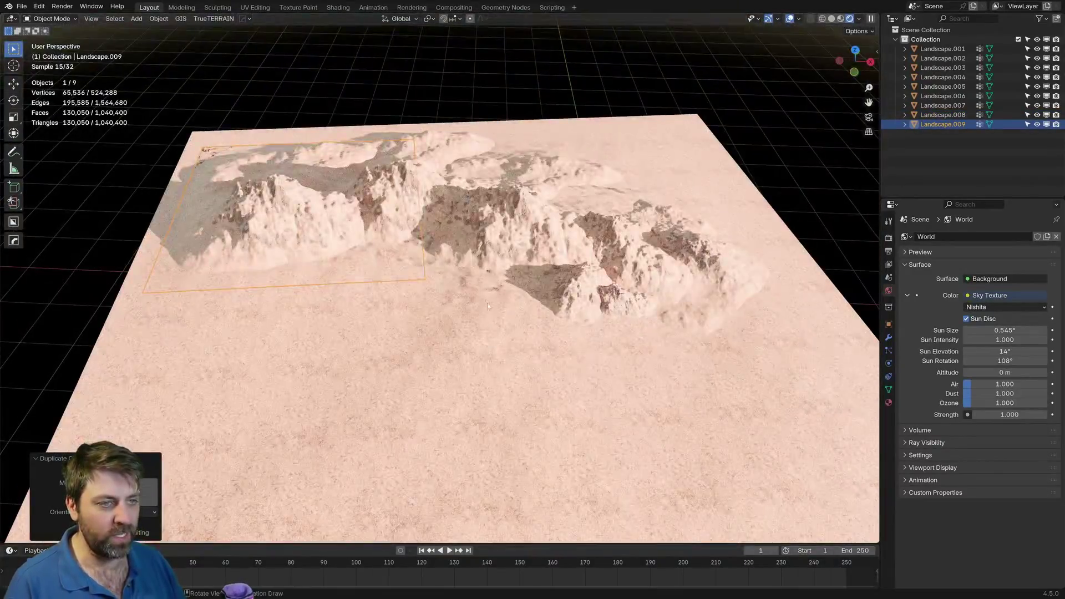
pyautogui.press('s')
pyautogui.press('x')
pyautogui.click(590, 342)
pyautogui.moveTo(590, 342); pyautogui.dragTo(590, 298, button='middle')
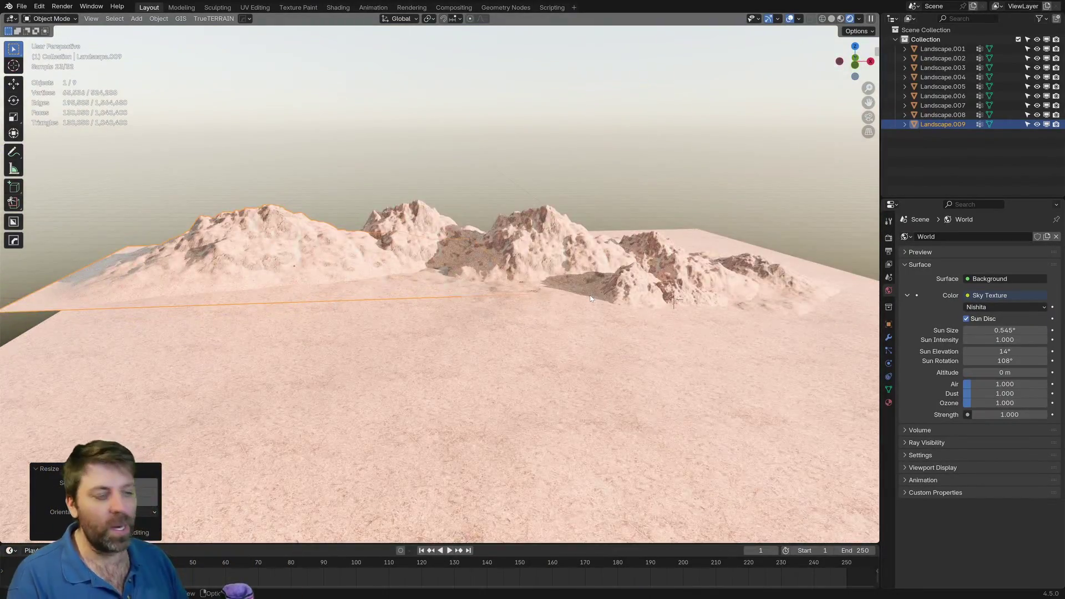